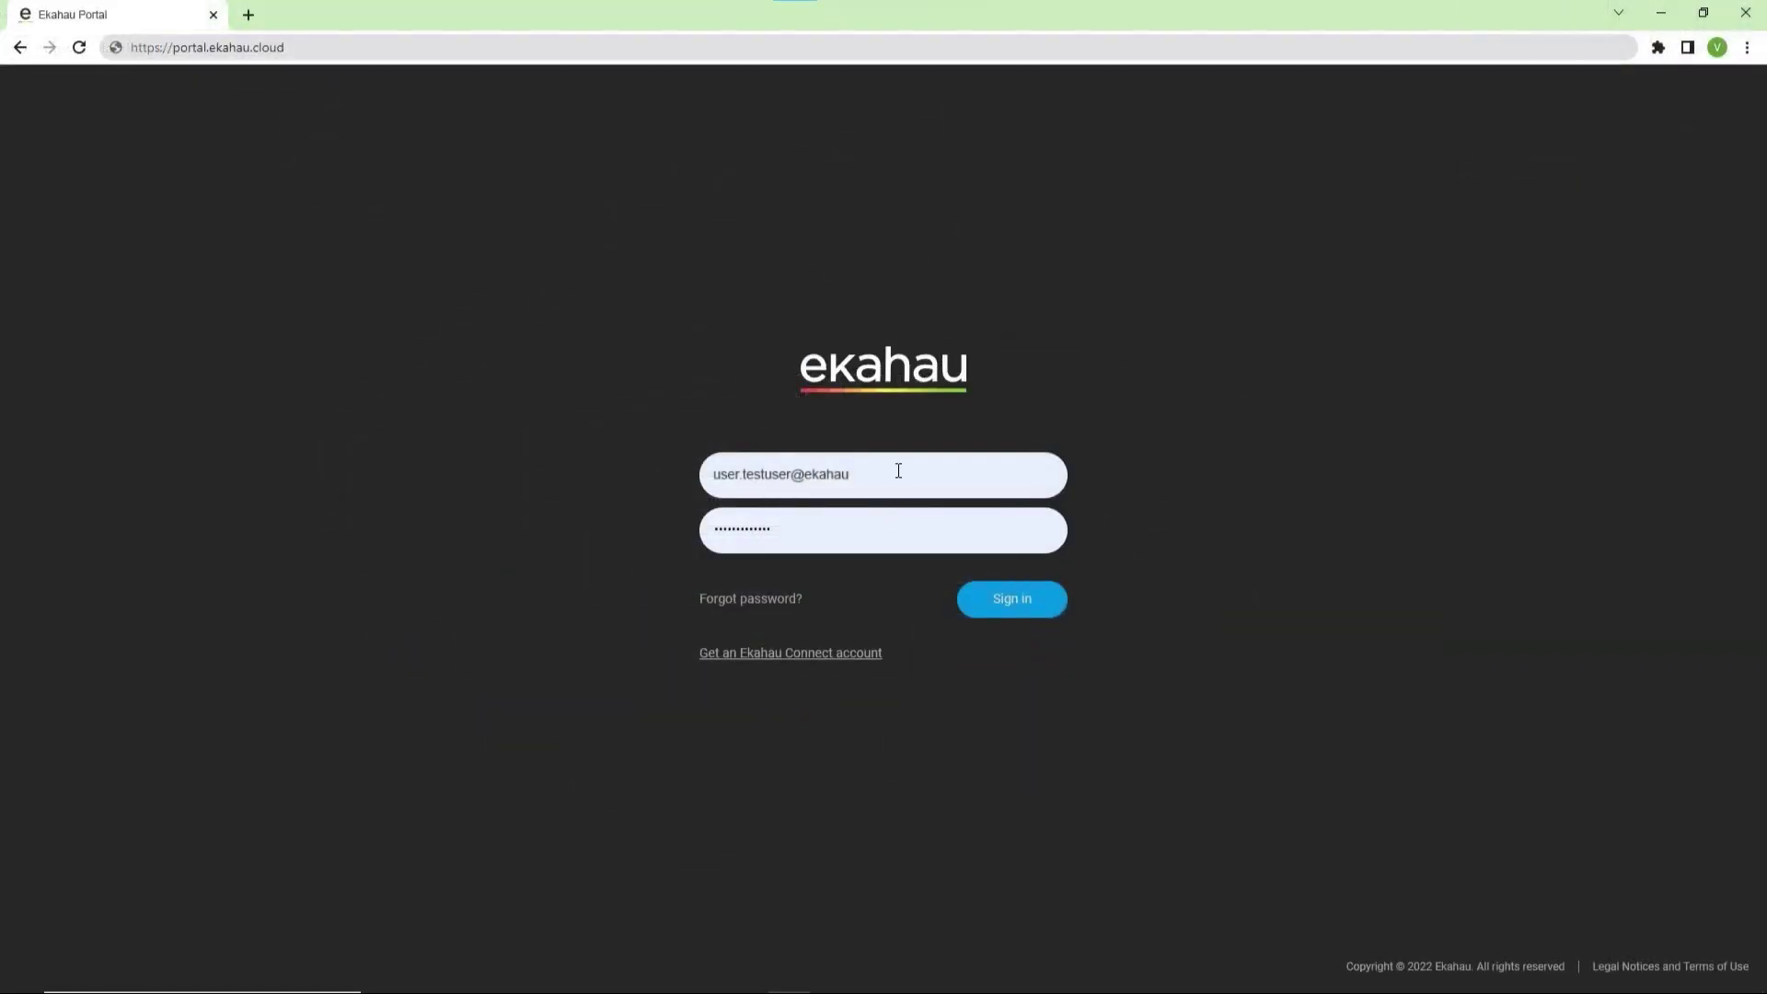
- Sign in to Ekahau Portal and open the Cellular Planner's list of saved sites
{"action": "left_click", "coordinate": [1043, 609]}
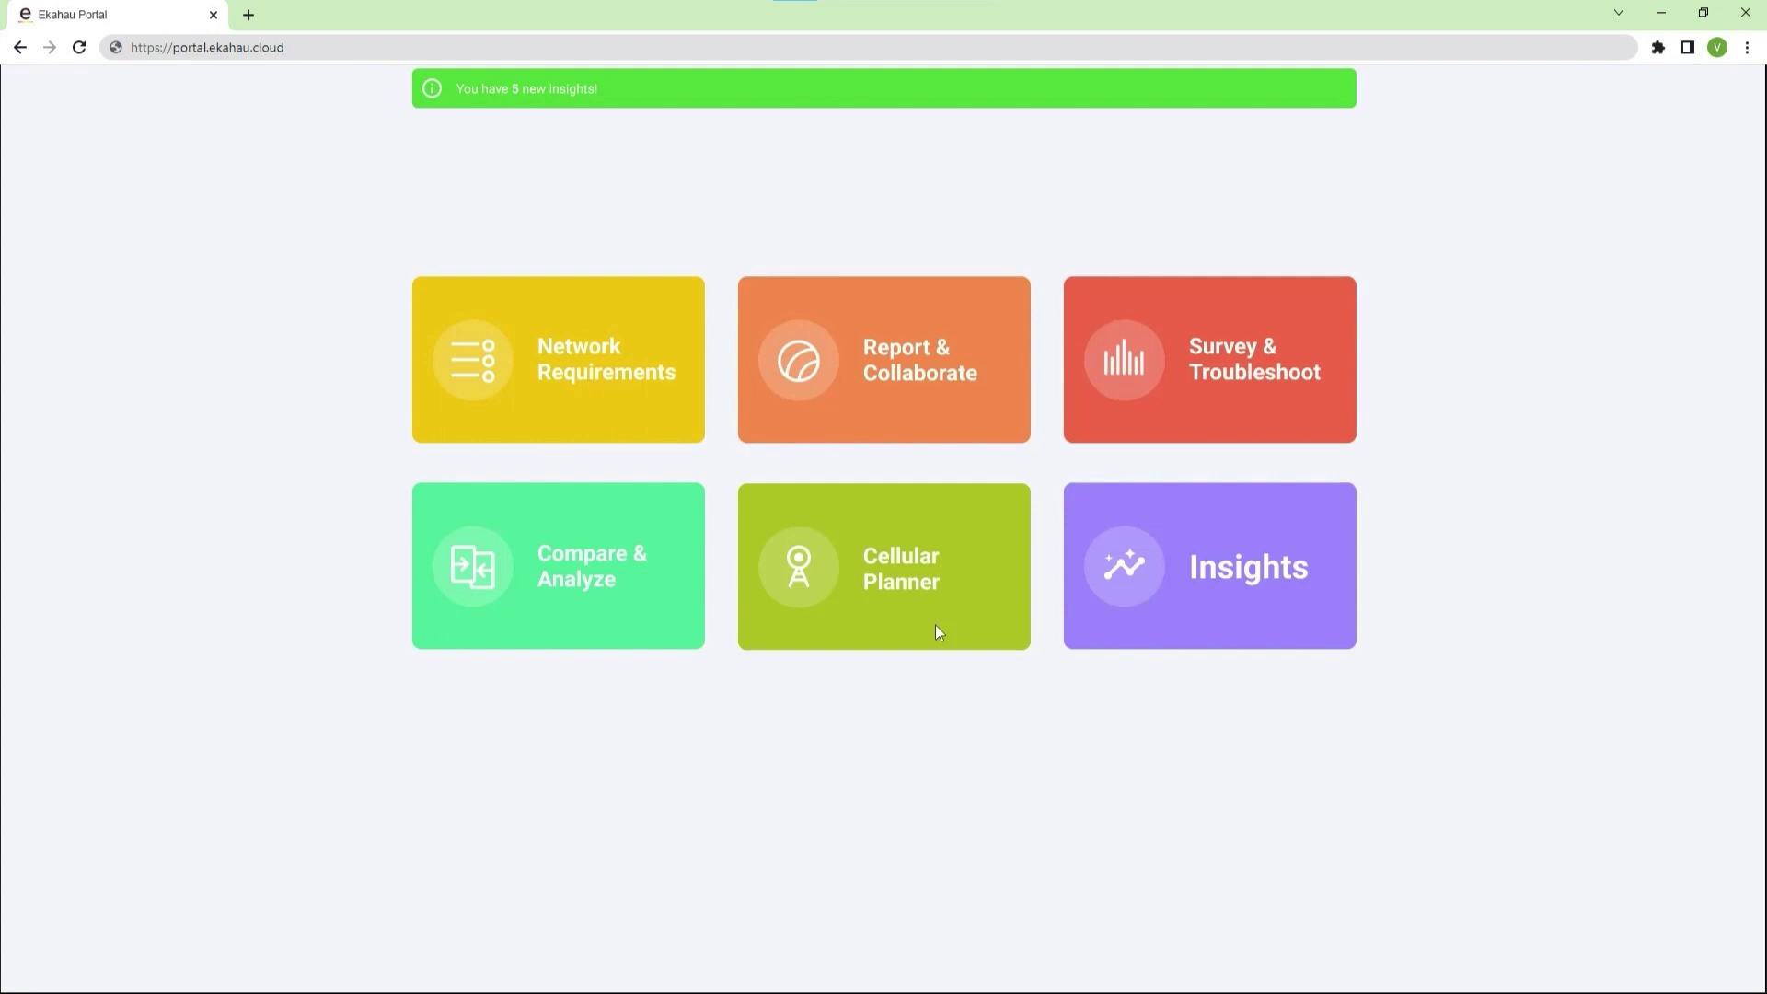
{"action": "left_click", "coordinate": [935, 631]}
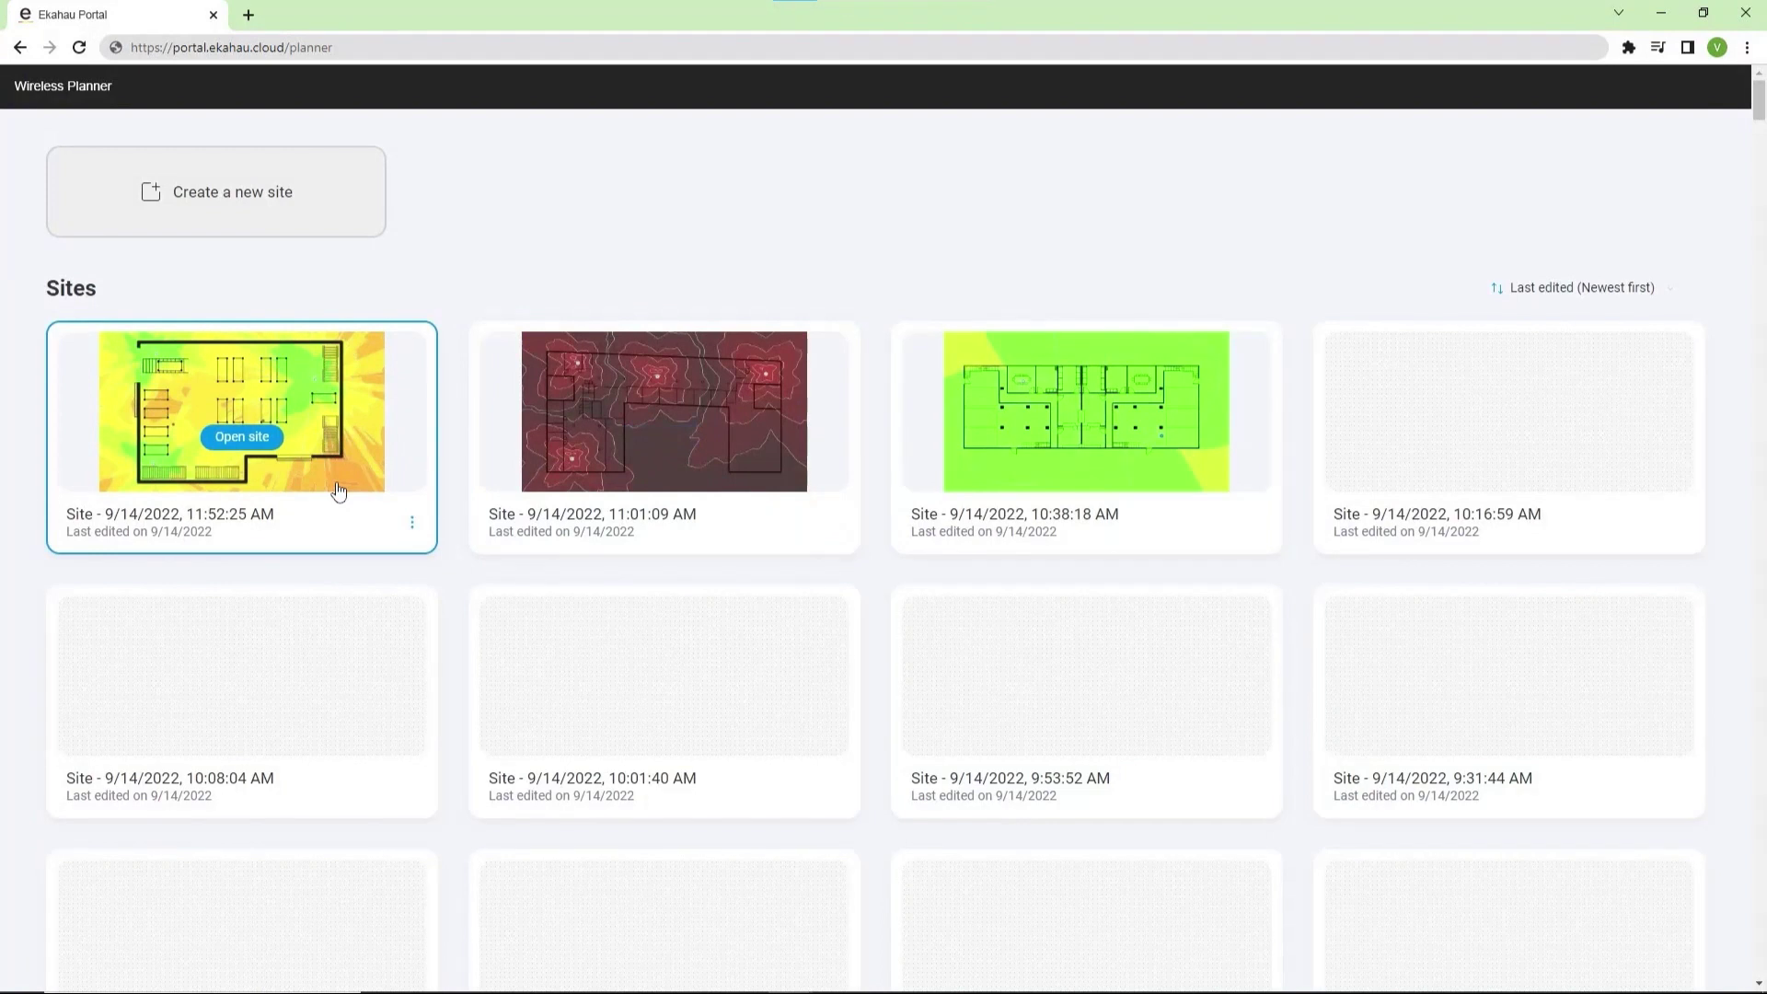
- Create a new site from the factory floor plan JPG, scaling the top wall to 105 m
{"action": "left_click", "coordinate": [342, 200]}
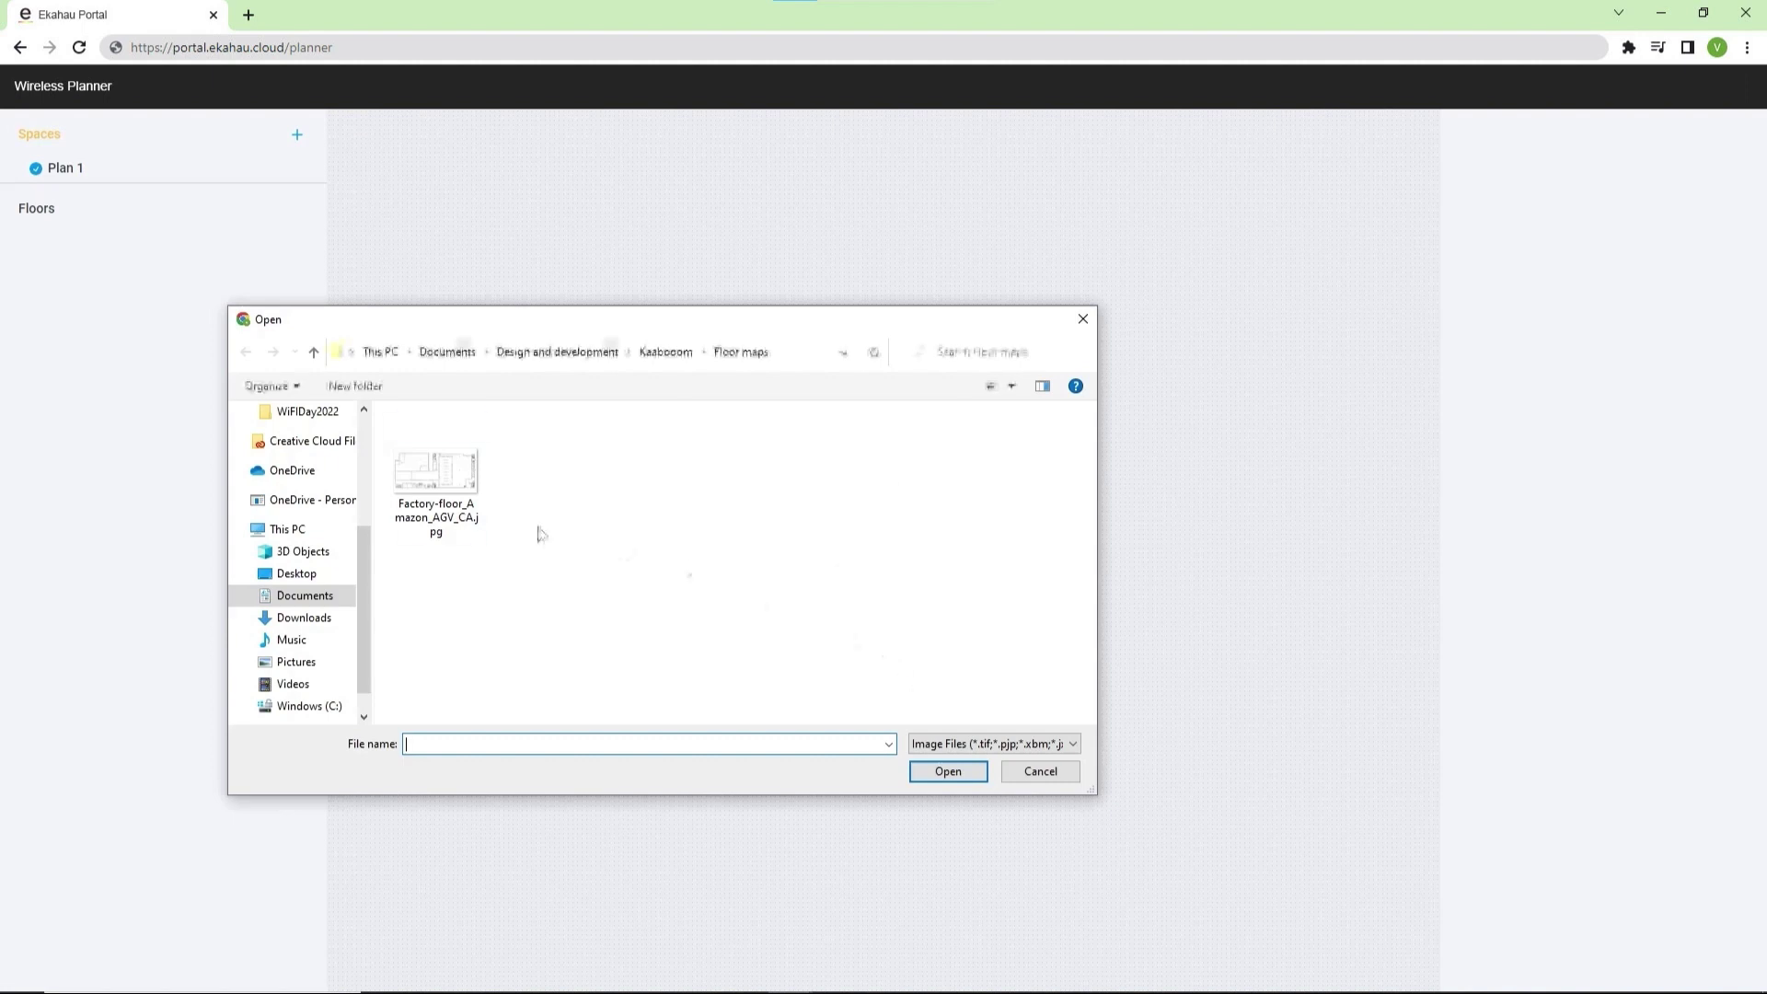
{"action": "double_click", "coordinate": [429, 479]}
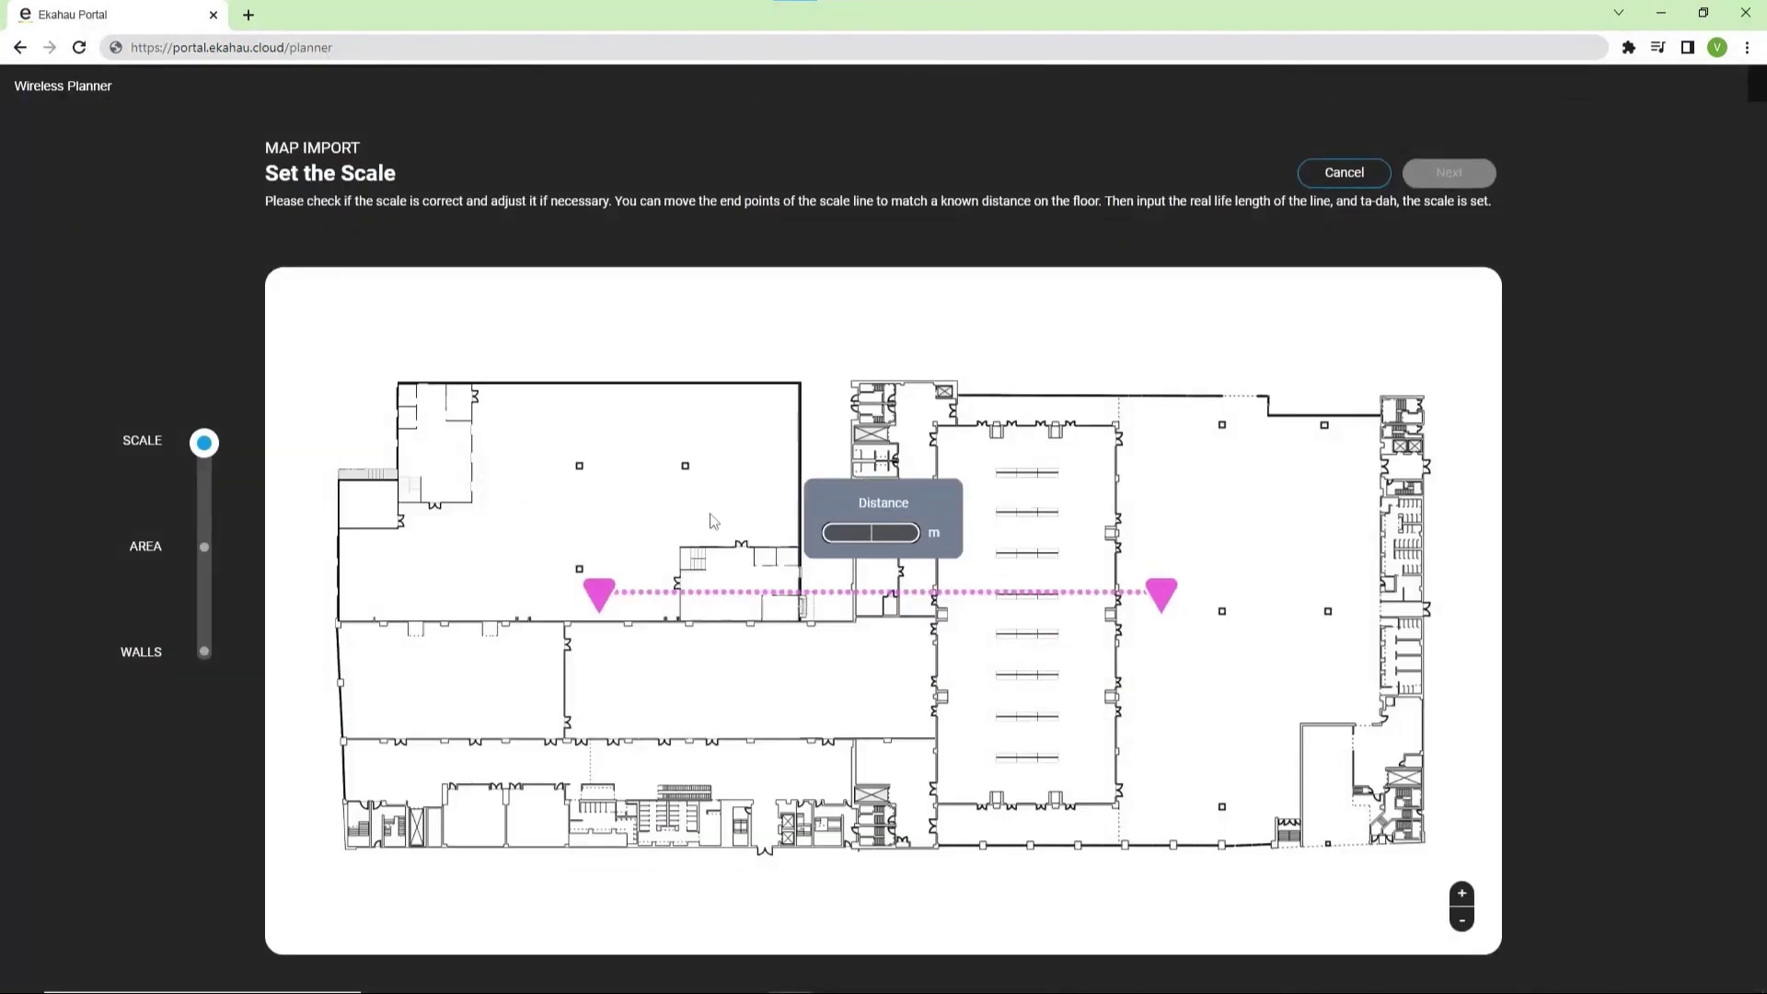
{"action": "mouse_move", "coordinate": [605, 529]}
{"action": "left_mouse_down"}
{"action": "mouse_move", "coordinate": [387, 368]}
{"action": "mouse_move", "coordinate": [396, 396]}
{"action": "left_mouse_up"}
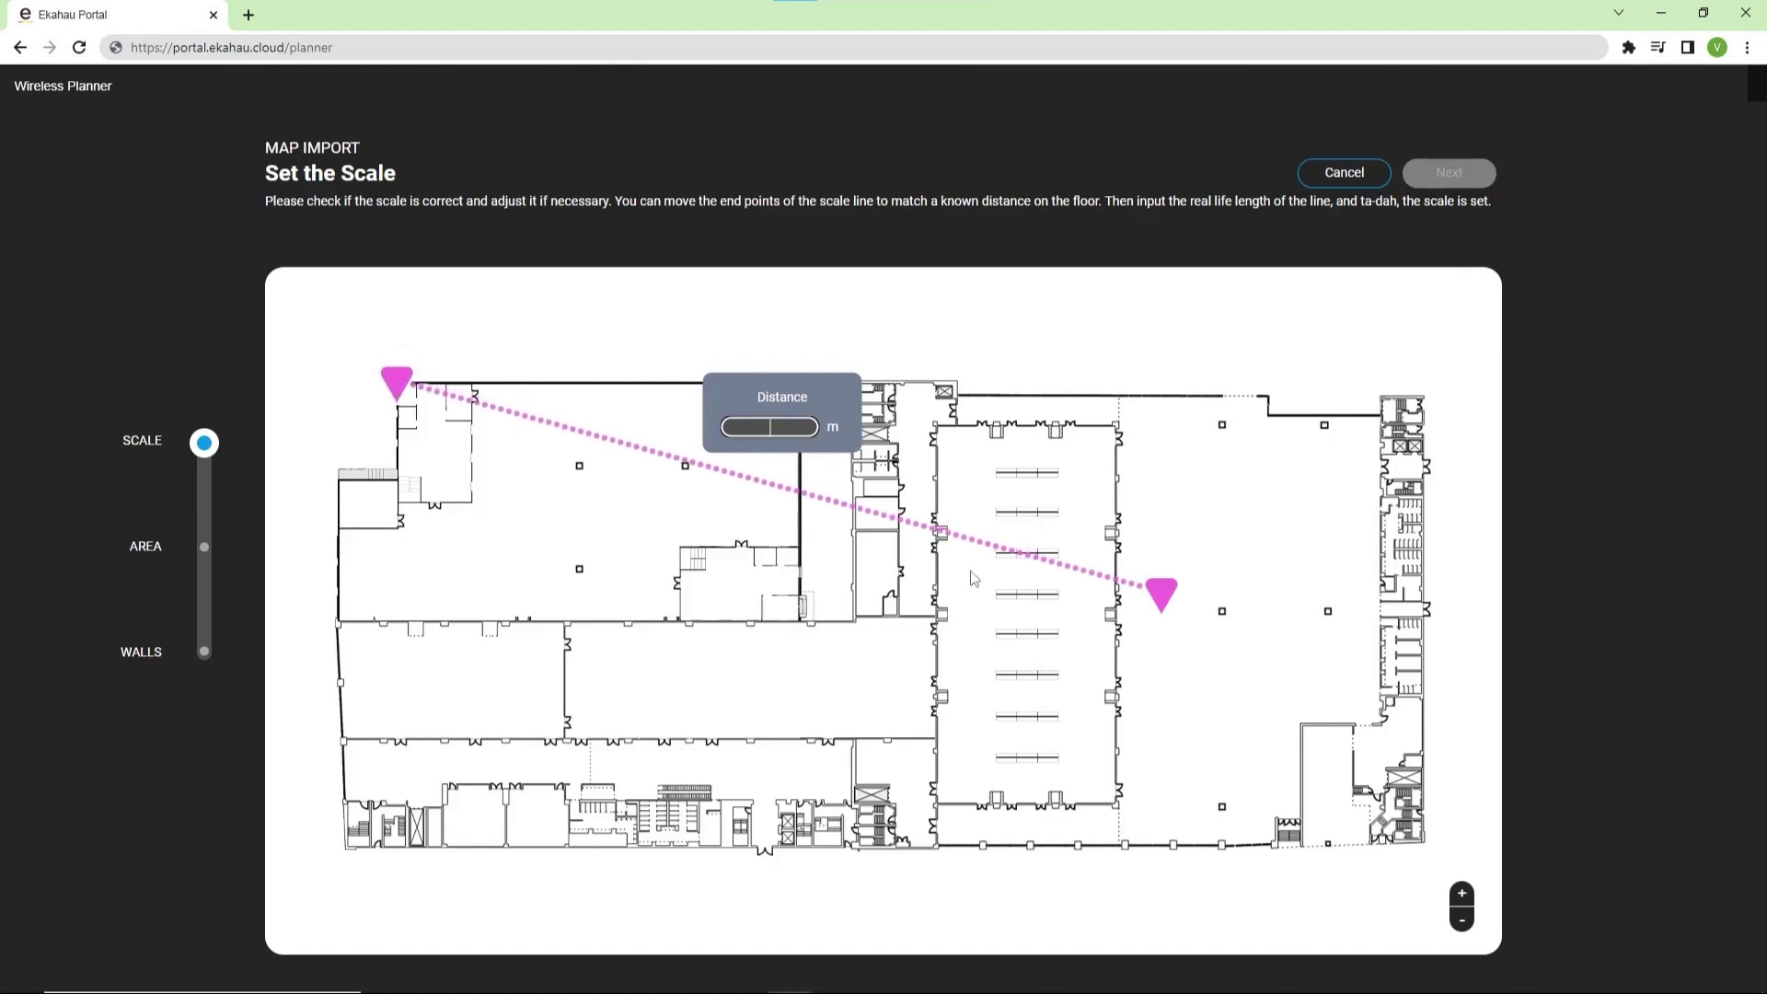
{"action": "left_click_drag", "start_coordinate": [1158, 589], "coordinate": [1424, 400]}
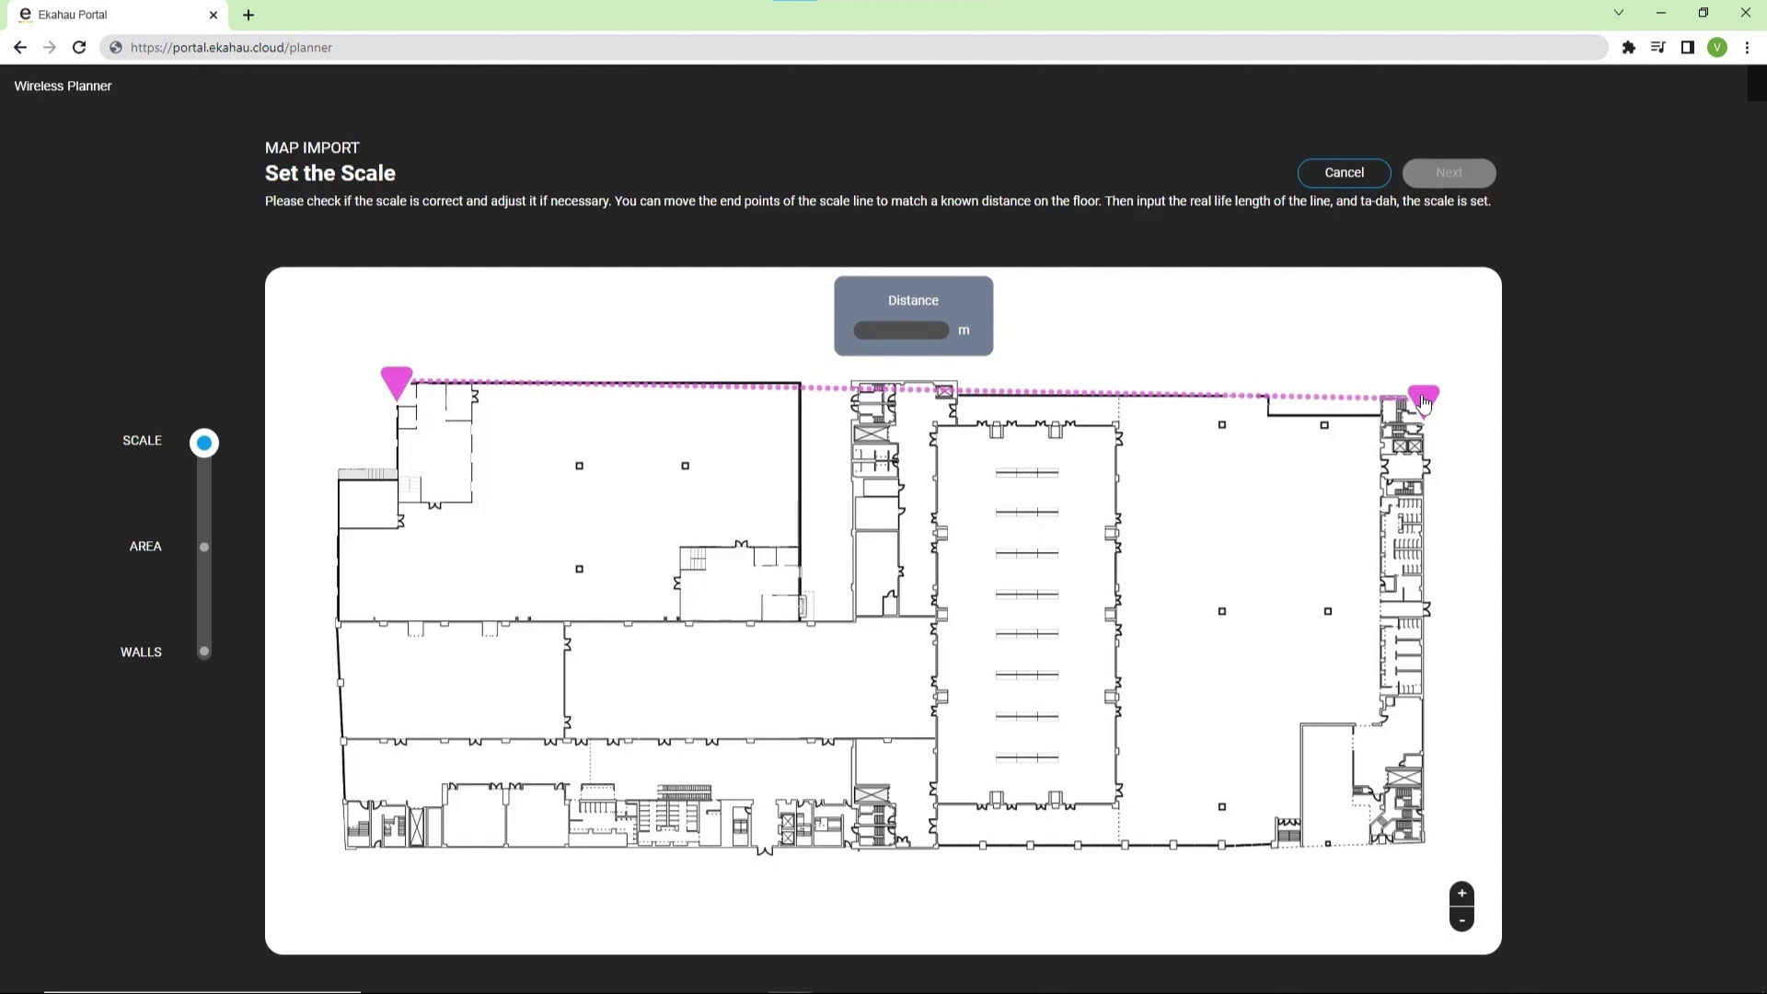
{"action": "left_click_drag", "start_coordinate": [398, 391], "coordinate": [400, 415]}
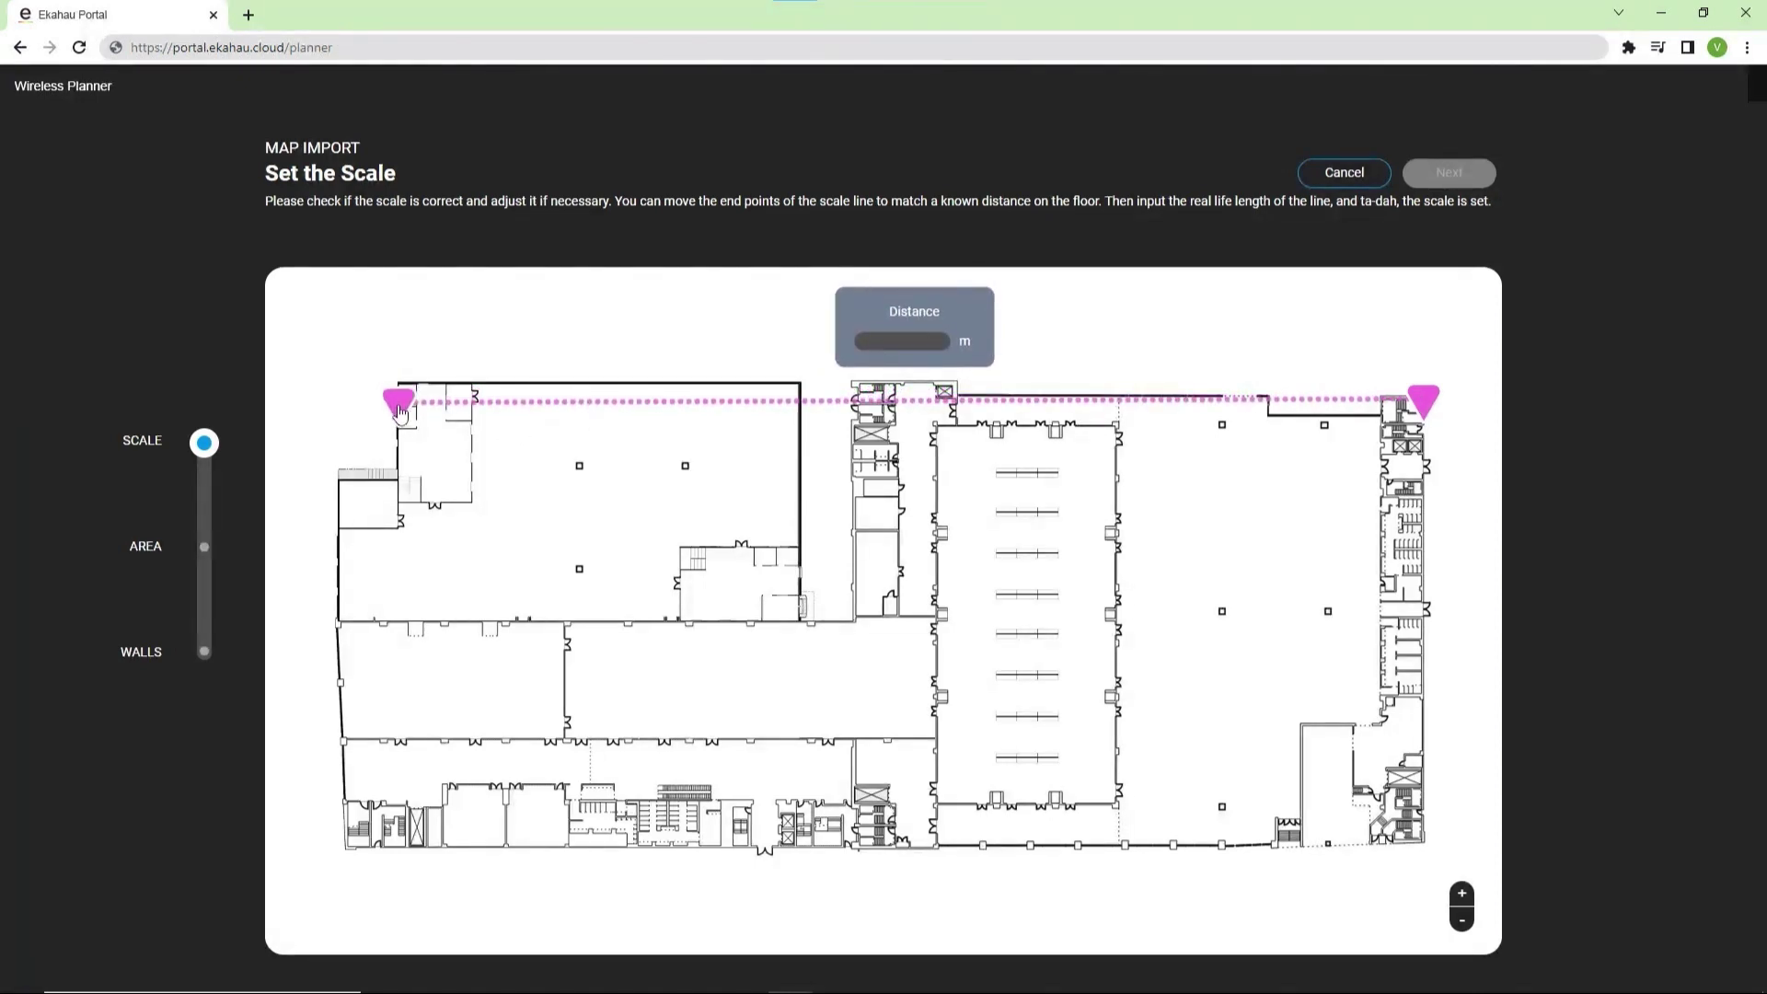
{"action": "left_click", "coordinate": [919, 346]}
{"action": "type", "text": "105"}
{"action": "left_click", "coordinate": [1468, 185]}
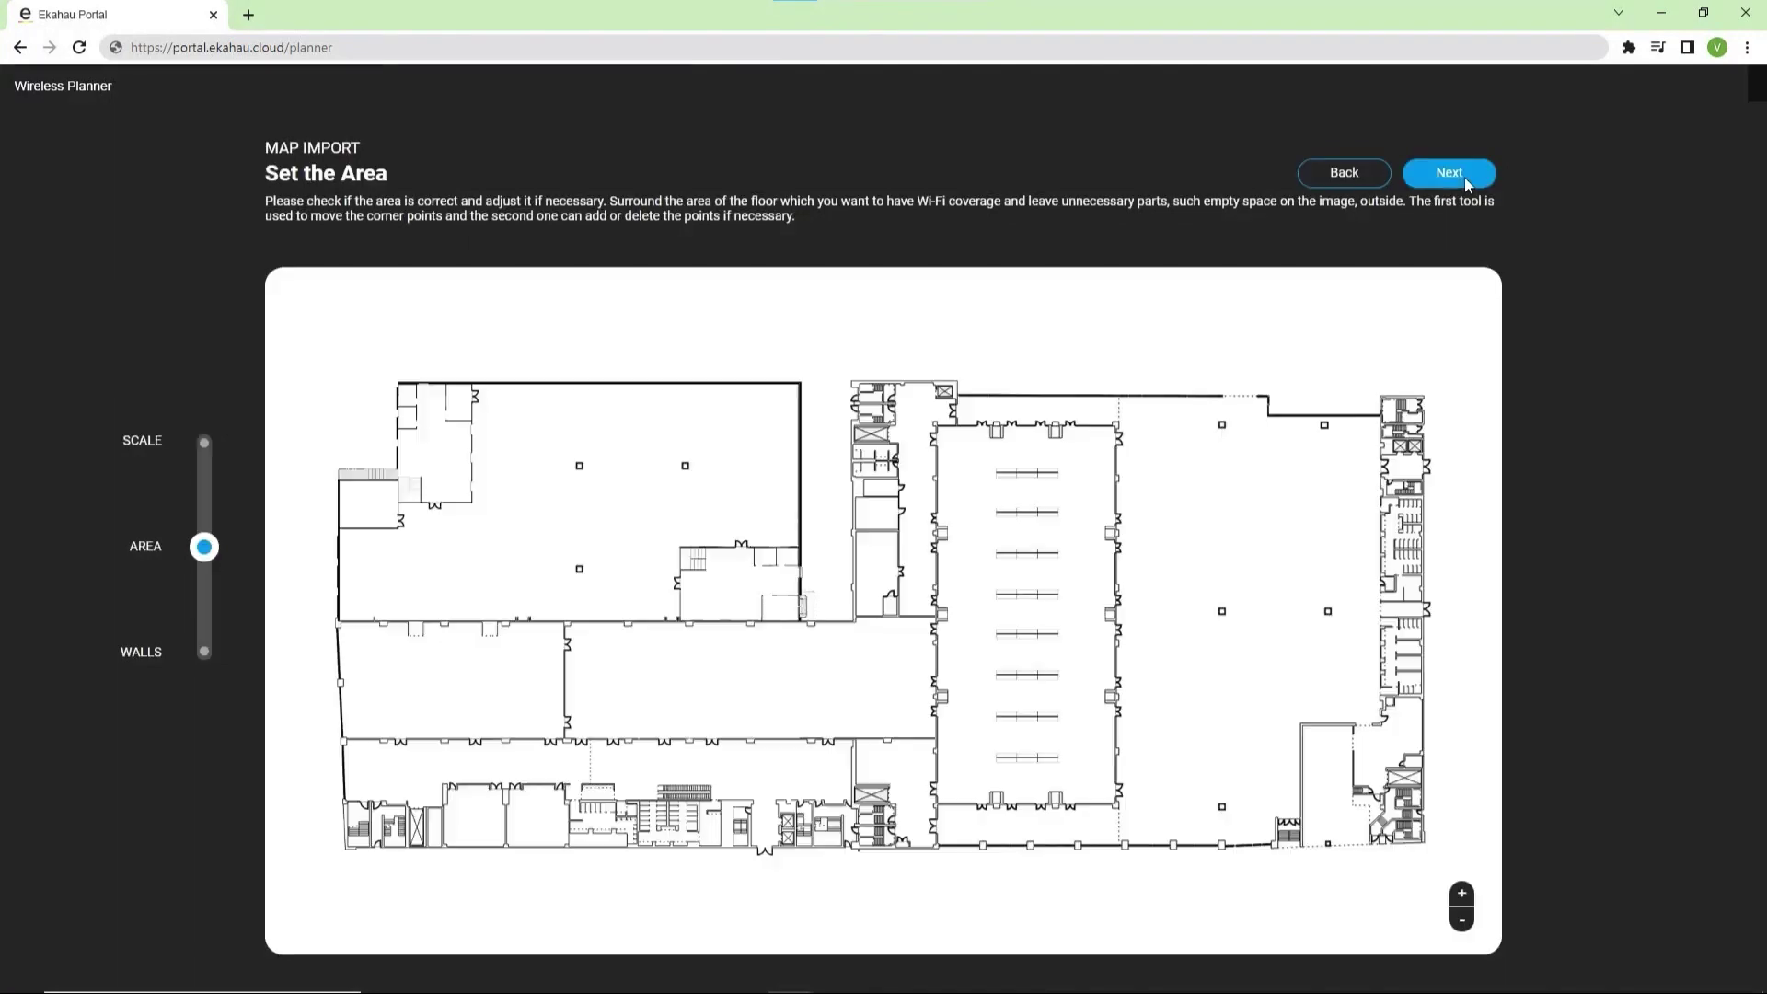
- Trace the coverage area polygon around the warehouse floor, excluding the bottom and right side rooms
{"action": "mouse_move", "coordinate": [342, 629]}
{"action": "left_mouse_down"}
{"action": "mouse_move", "coordinate": [340, 531]}
{"action": "mouse_move", "coordinate": [385, 537]}
{"action": "mouse_move", "coordinate": [399, 503]}
{"action": "mouse_move", "coordinate": [472, 501]}
{"action": "mouse_move", "coordinate": [483, 384]}
{"action": "mouse_move", "coordinate": [801, 383]}
{"action": "mouse_move", "coordinate": [801, 551]}
{"action": "mouse_move", "coordinate": [682, 547]}
{"action": "mouse_move", "coordinate": [682, 625]}
{"action": "mouse_move", "coordinate": [935, 621]}
{"action": "mouse_move", "coordinate": [661, 697]}
{"action": "mouse_move", "coordinate": [940, 622]}
{"action": "mouse_move", "coordinate": [932, 428]}
{"action": "mouse_move", "coordinate": [957, 433]}
{"action": "mouse_move", "coordinate": [957, 395]}
{"action": "mouse_move", "coordinate": [1383, 412]}
{"action": "mouse_move", "coordinate": [1383, 723]}
{"action": "mouse_move", "coordinate": [1303, 724]}
{"action": "mouse_move", "coordinate": [1303, 839]}
{"action": "mouse_move", "coordinate": [953, 842]}
{"action": "mouse_move", "coordinate": [937, 743]}
{"action": "mouse_move", "coordinate": [345, 740]}
{"action": "left_mouse_up"}
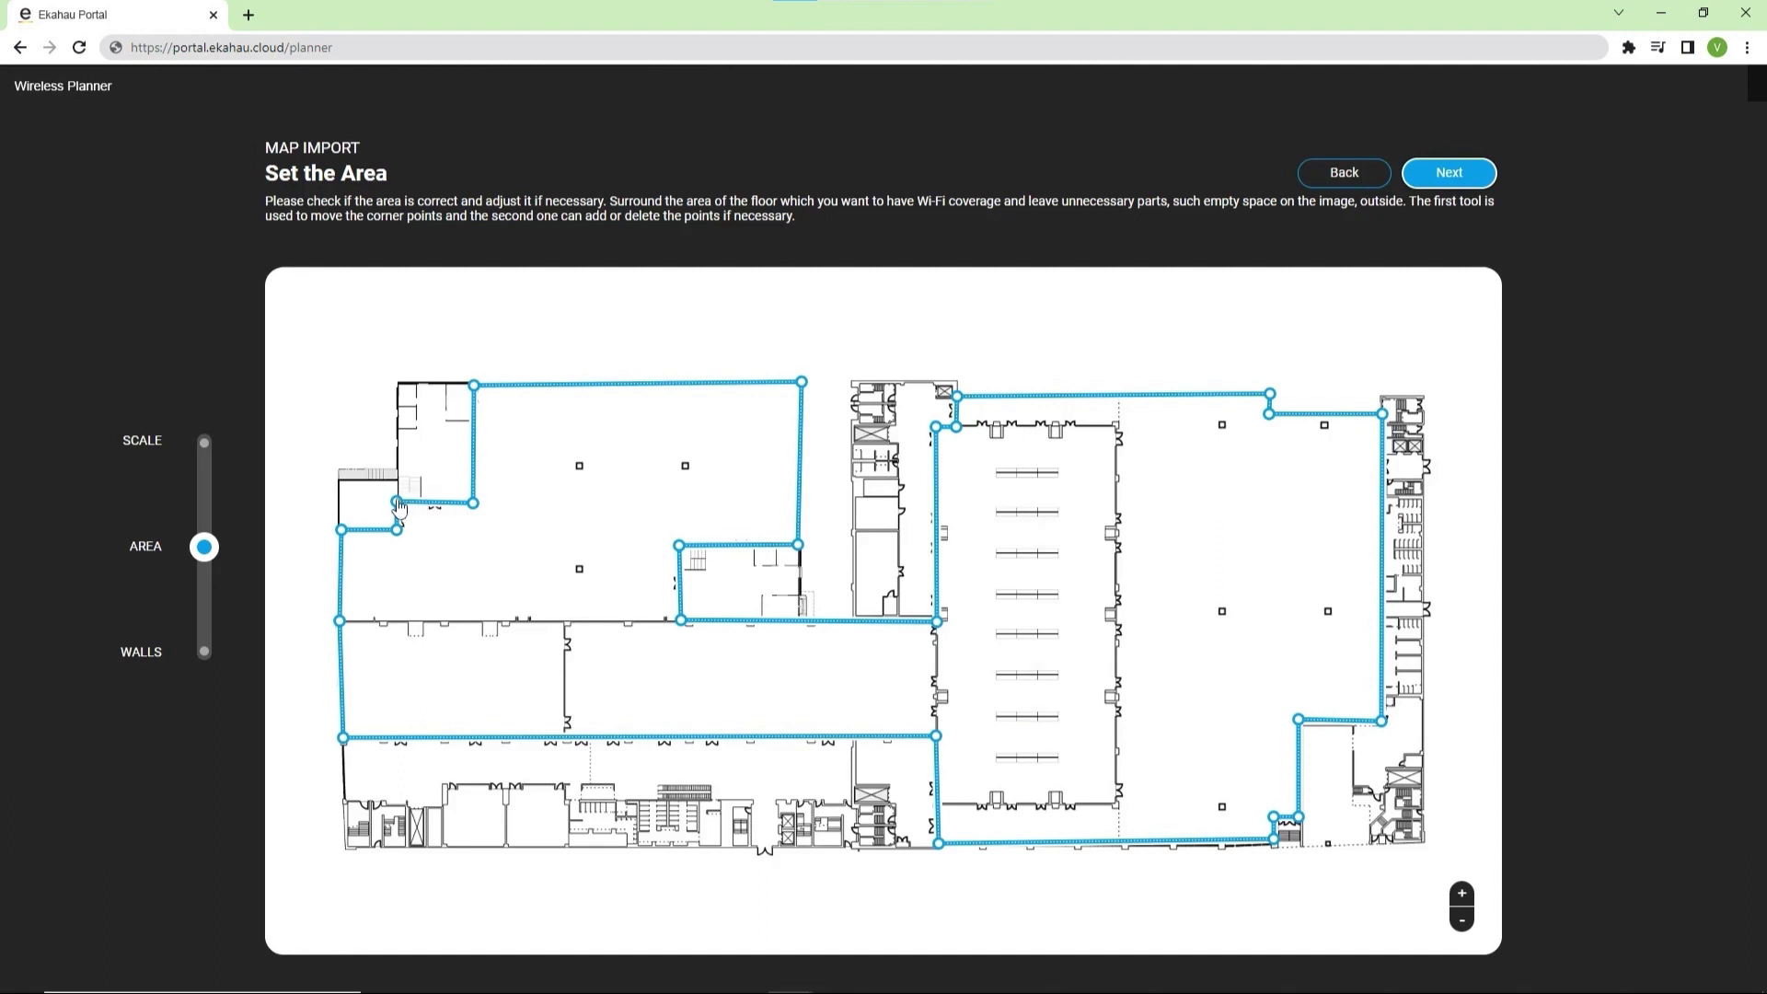
{"action": "left_click_drag", "start_coordinate": [399, 506], "coordinate": [397, 510]}
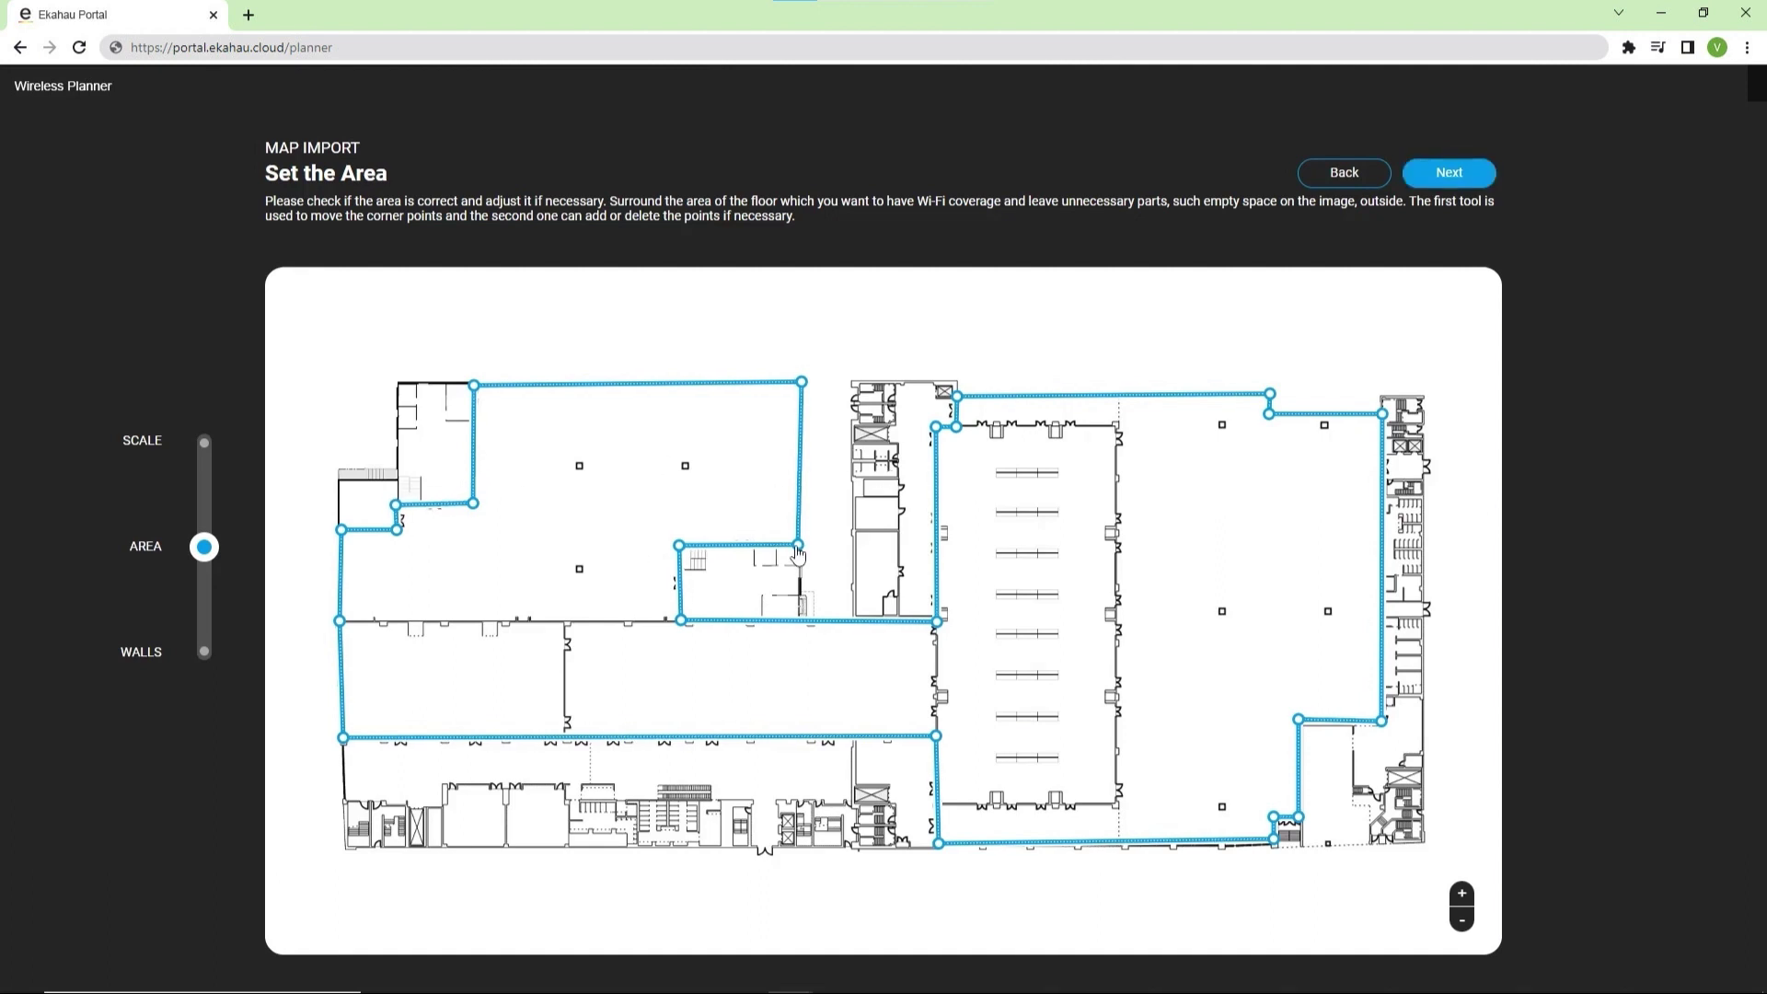
{"action": "left_click_drag", "start_coordinate": [798, 554], "coordinate": [802, 554]}
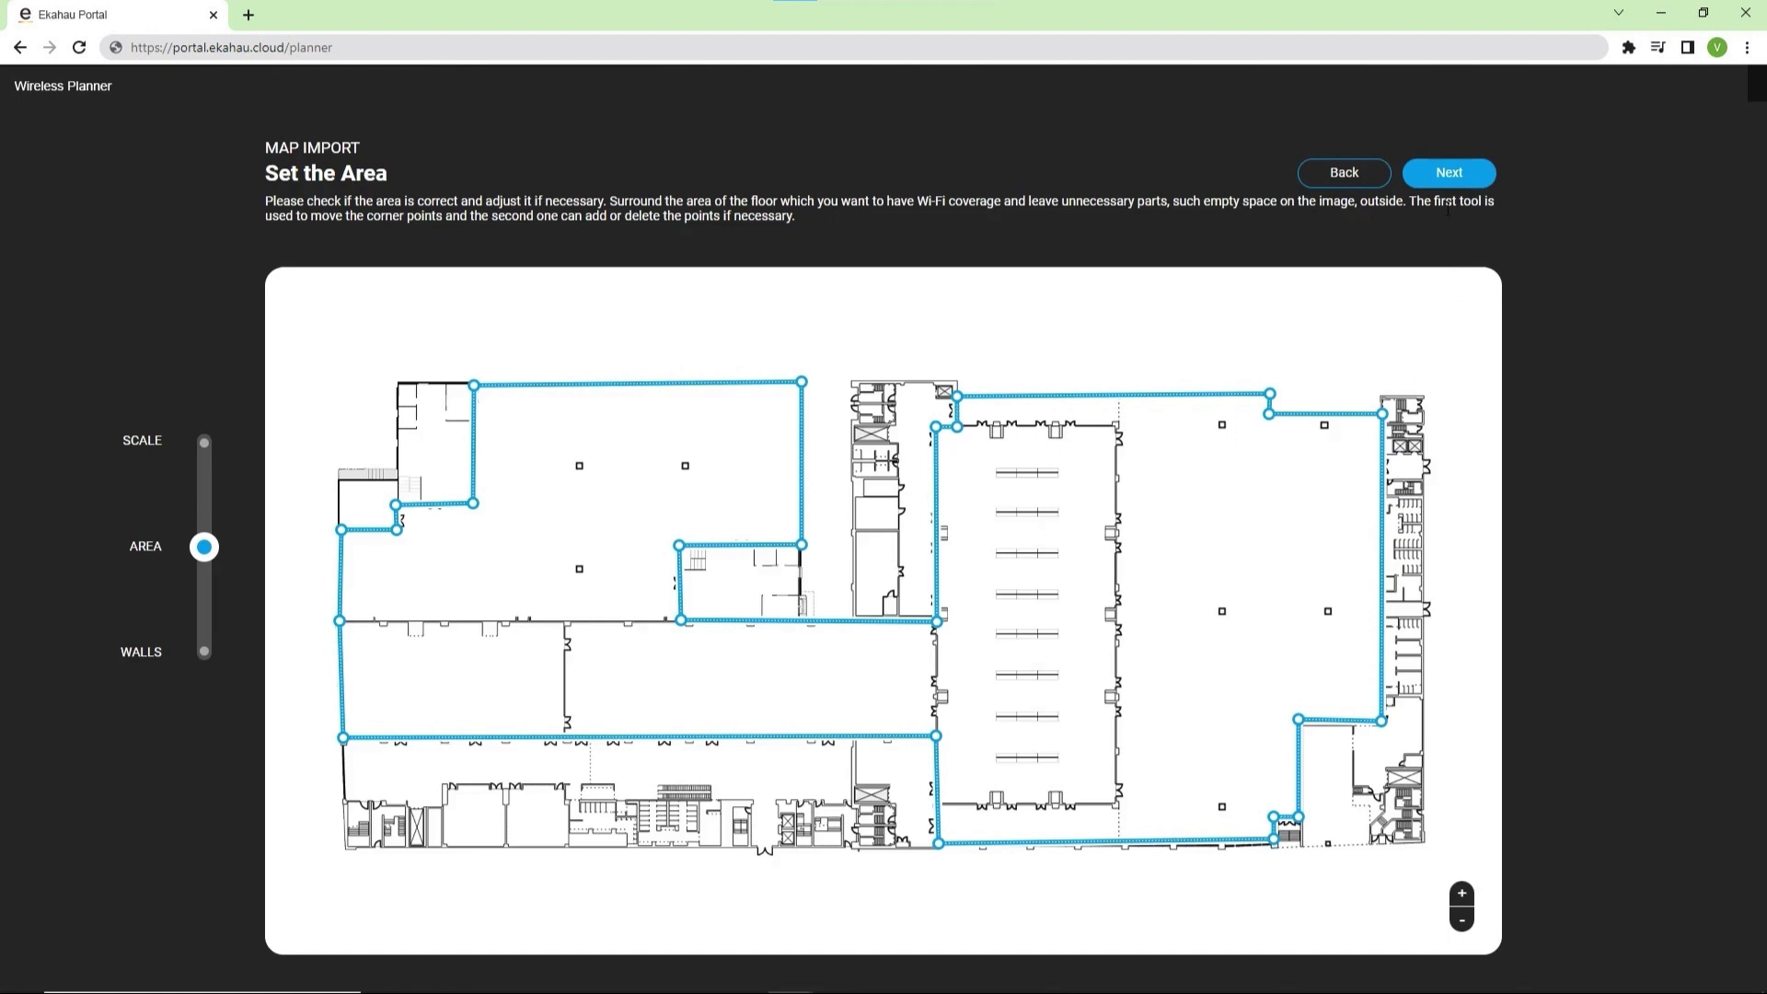
- Review the detected walls, adding a short wall by the rack room, and finish the map import
{"action": "left_click", "coordinate": [1466, 185]}
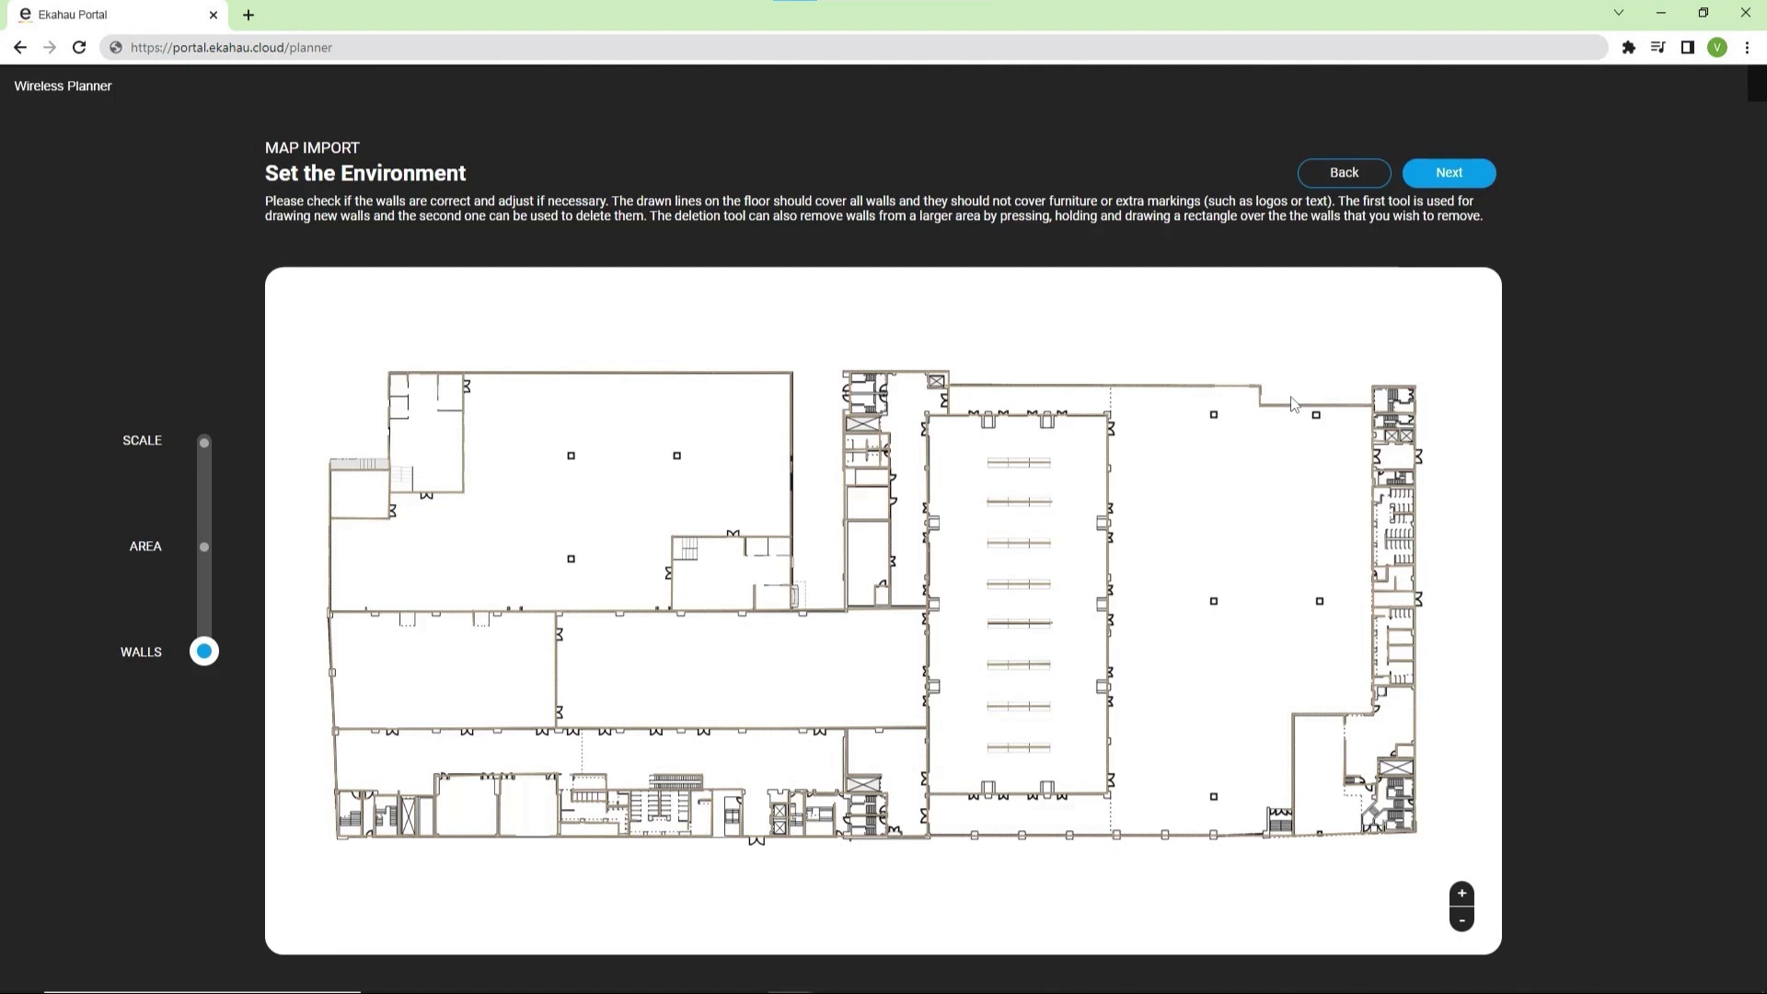
{"action": "scroll", "coordinate": [826, 666], "scroll_direction": "up", "scroll_amount": 4}
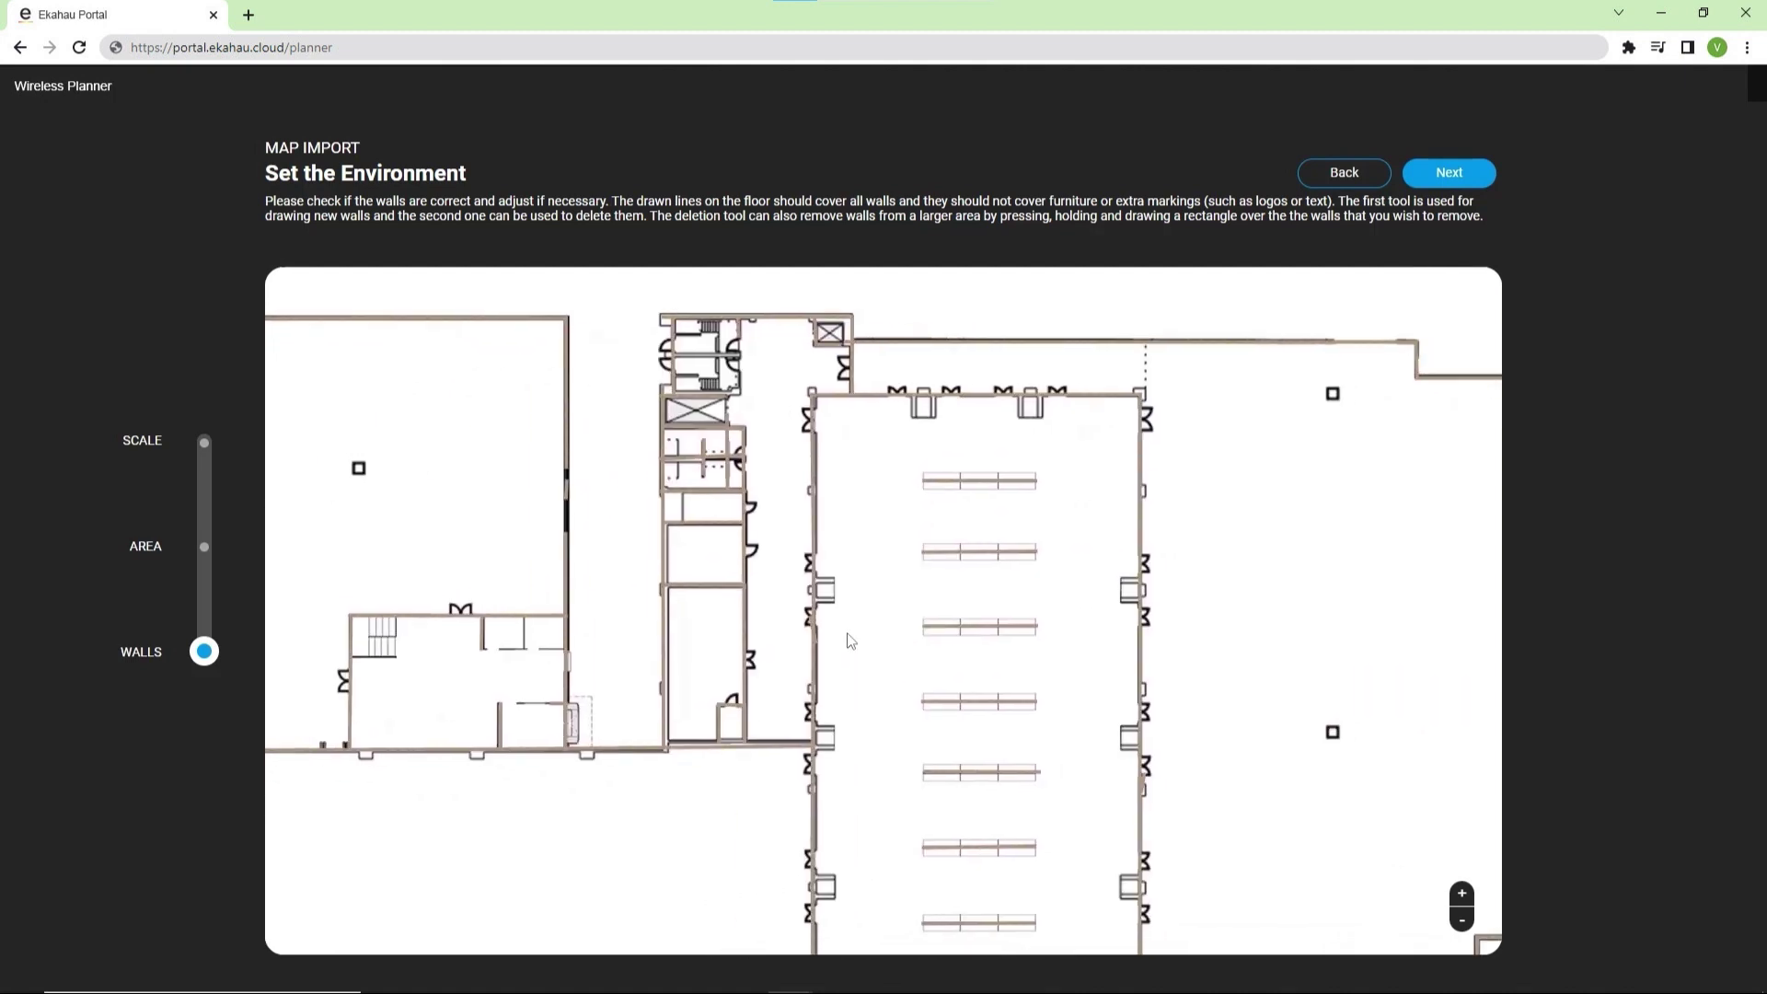
{"action": "scroll", "coordinate": [851, 642], "scroll_direction": "up", "scroll_amount": 3}
{"action": "left_click_drag", "start_coordinate": [780, 603], "coordinate": [855, 644]}
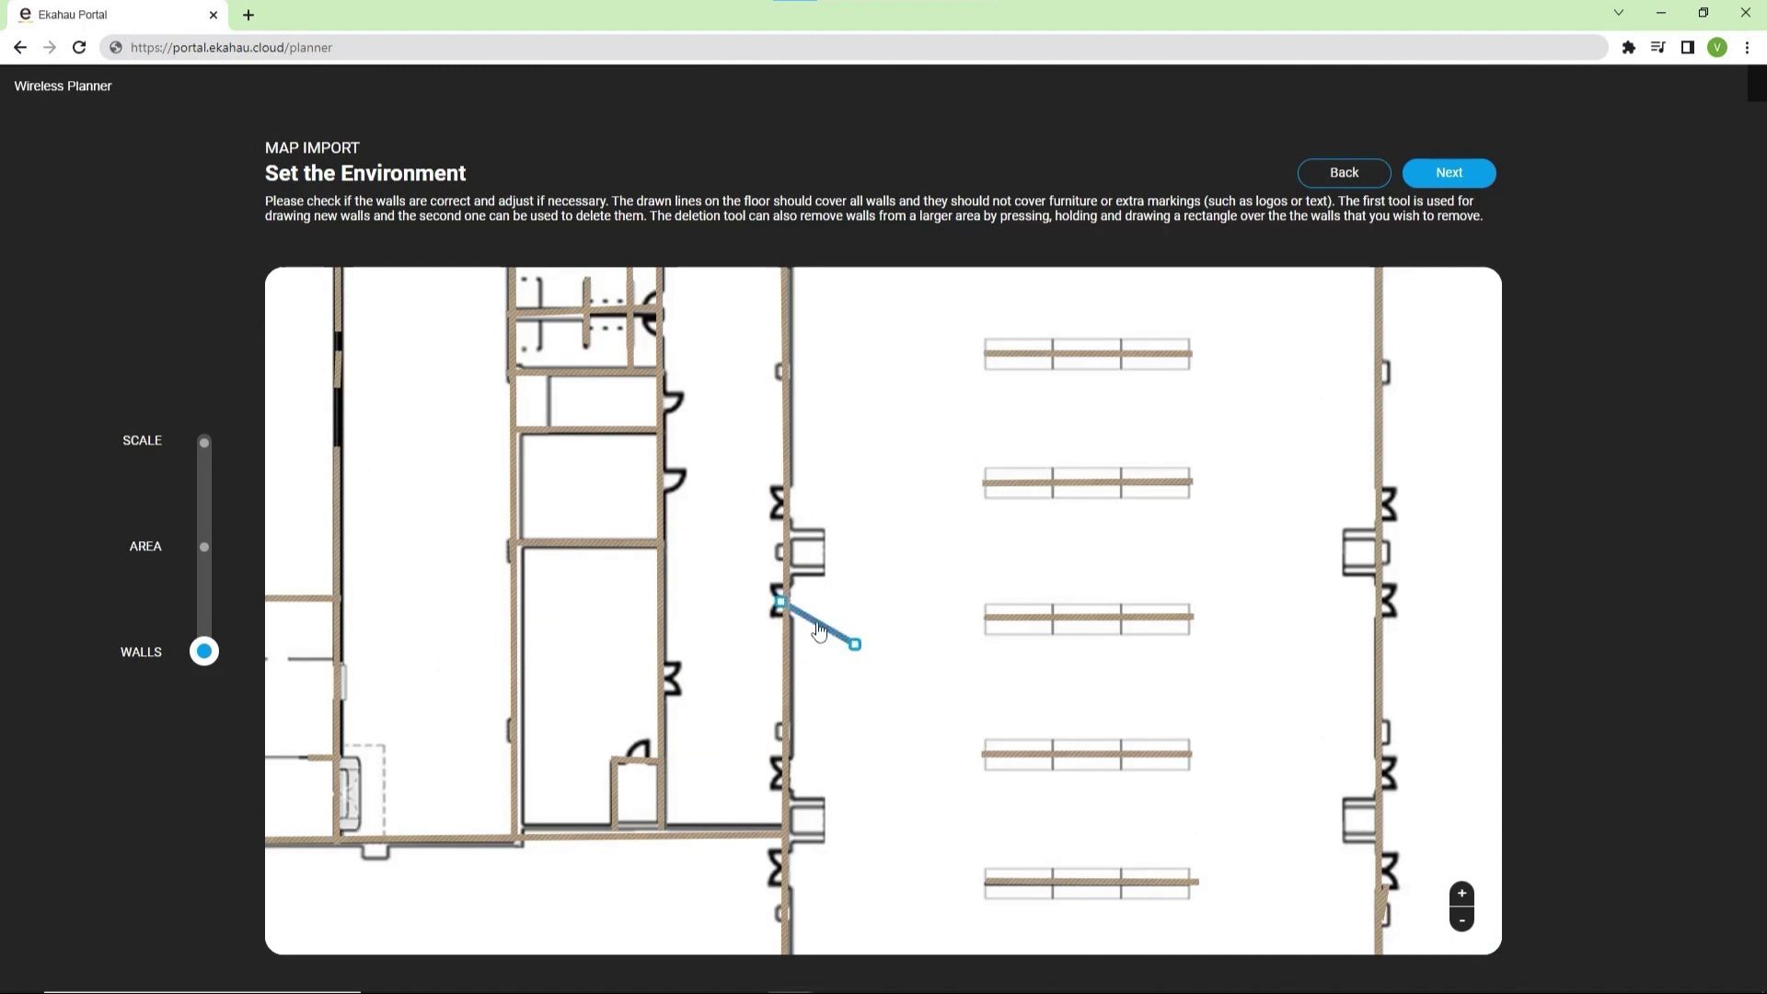
{"action": "scroll", "coordinate": [832, 639], "scroll_direction": "down", "scroll_amount": 5}
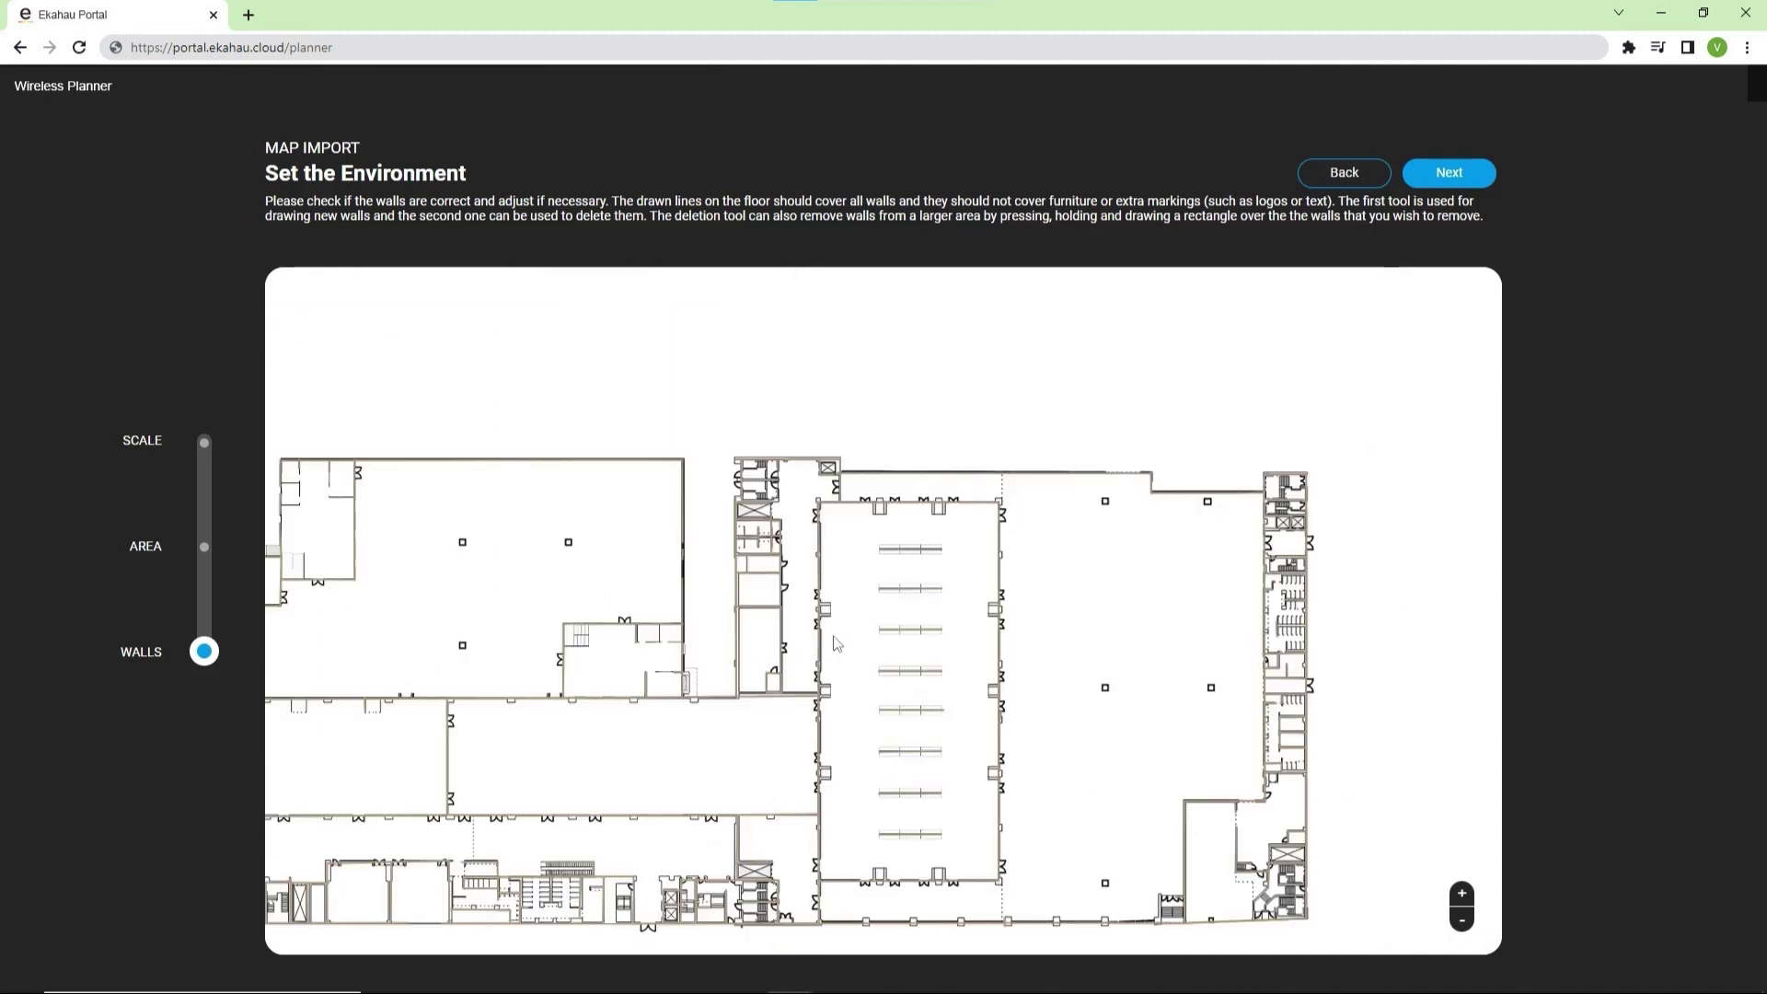
{"action": "left_click_drag", "start_coordinate": [836, 642], "coordinate": [948, 545]}
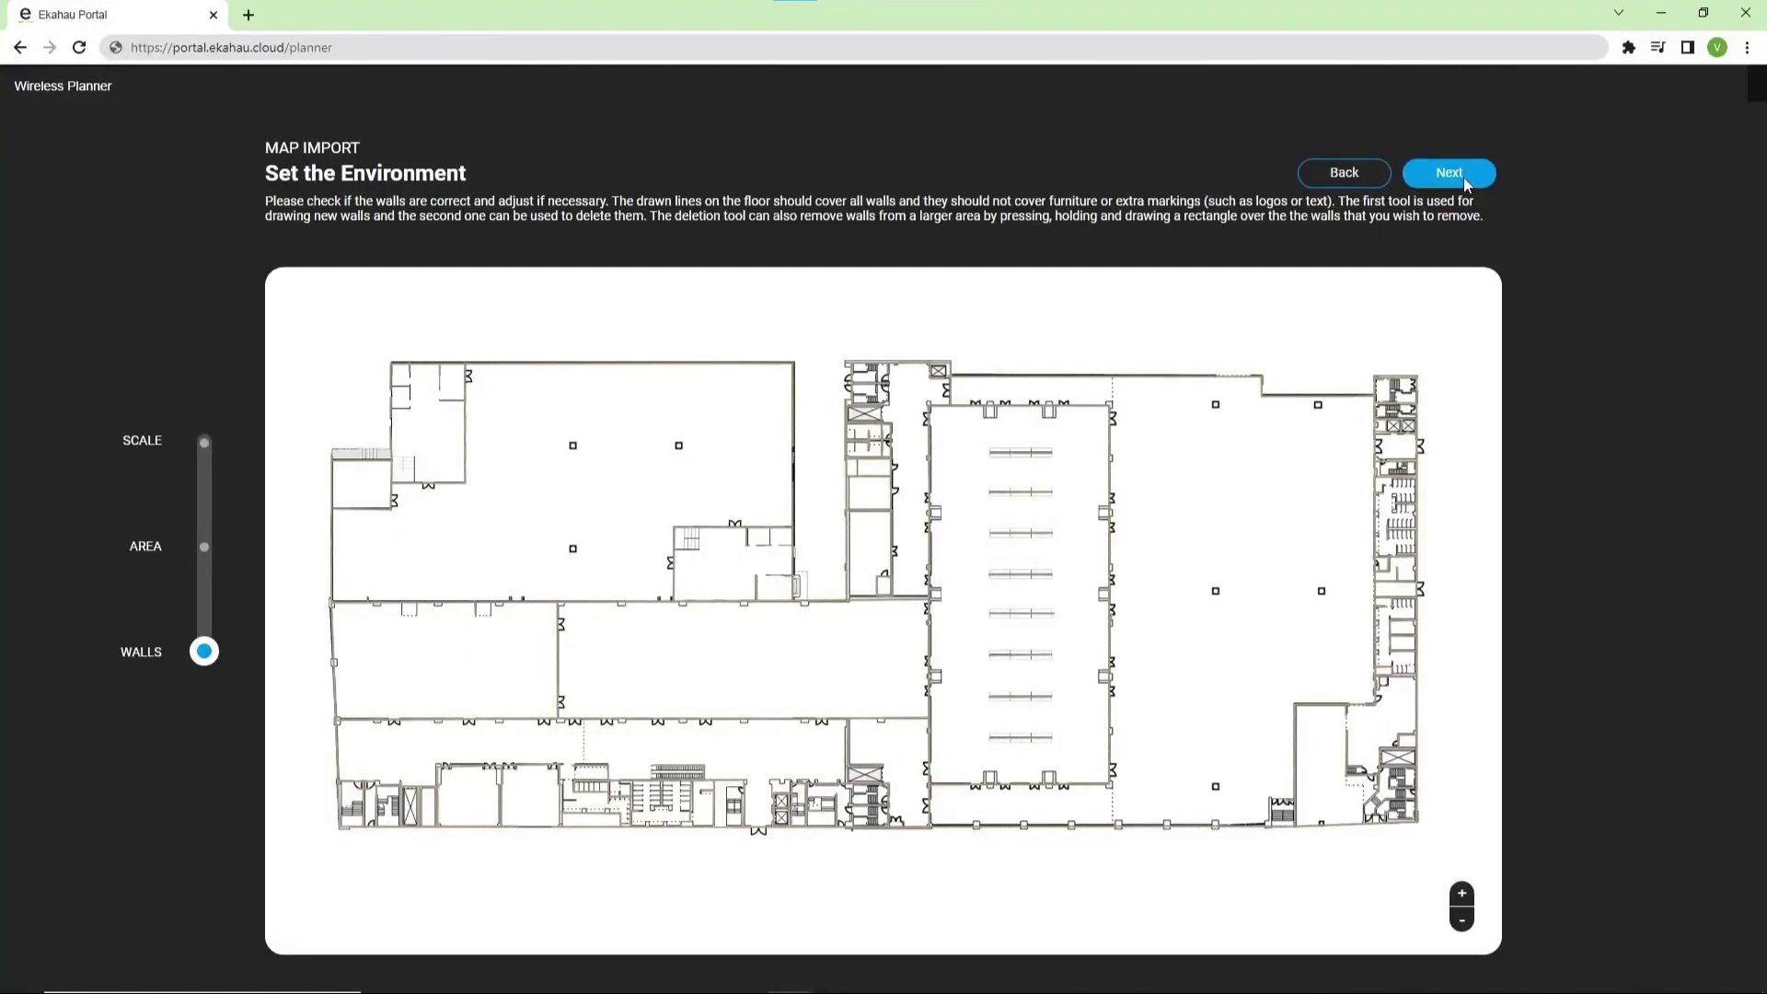
{"action": "left_click", "coordinate": [1463, 180]}
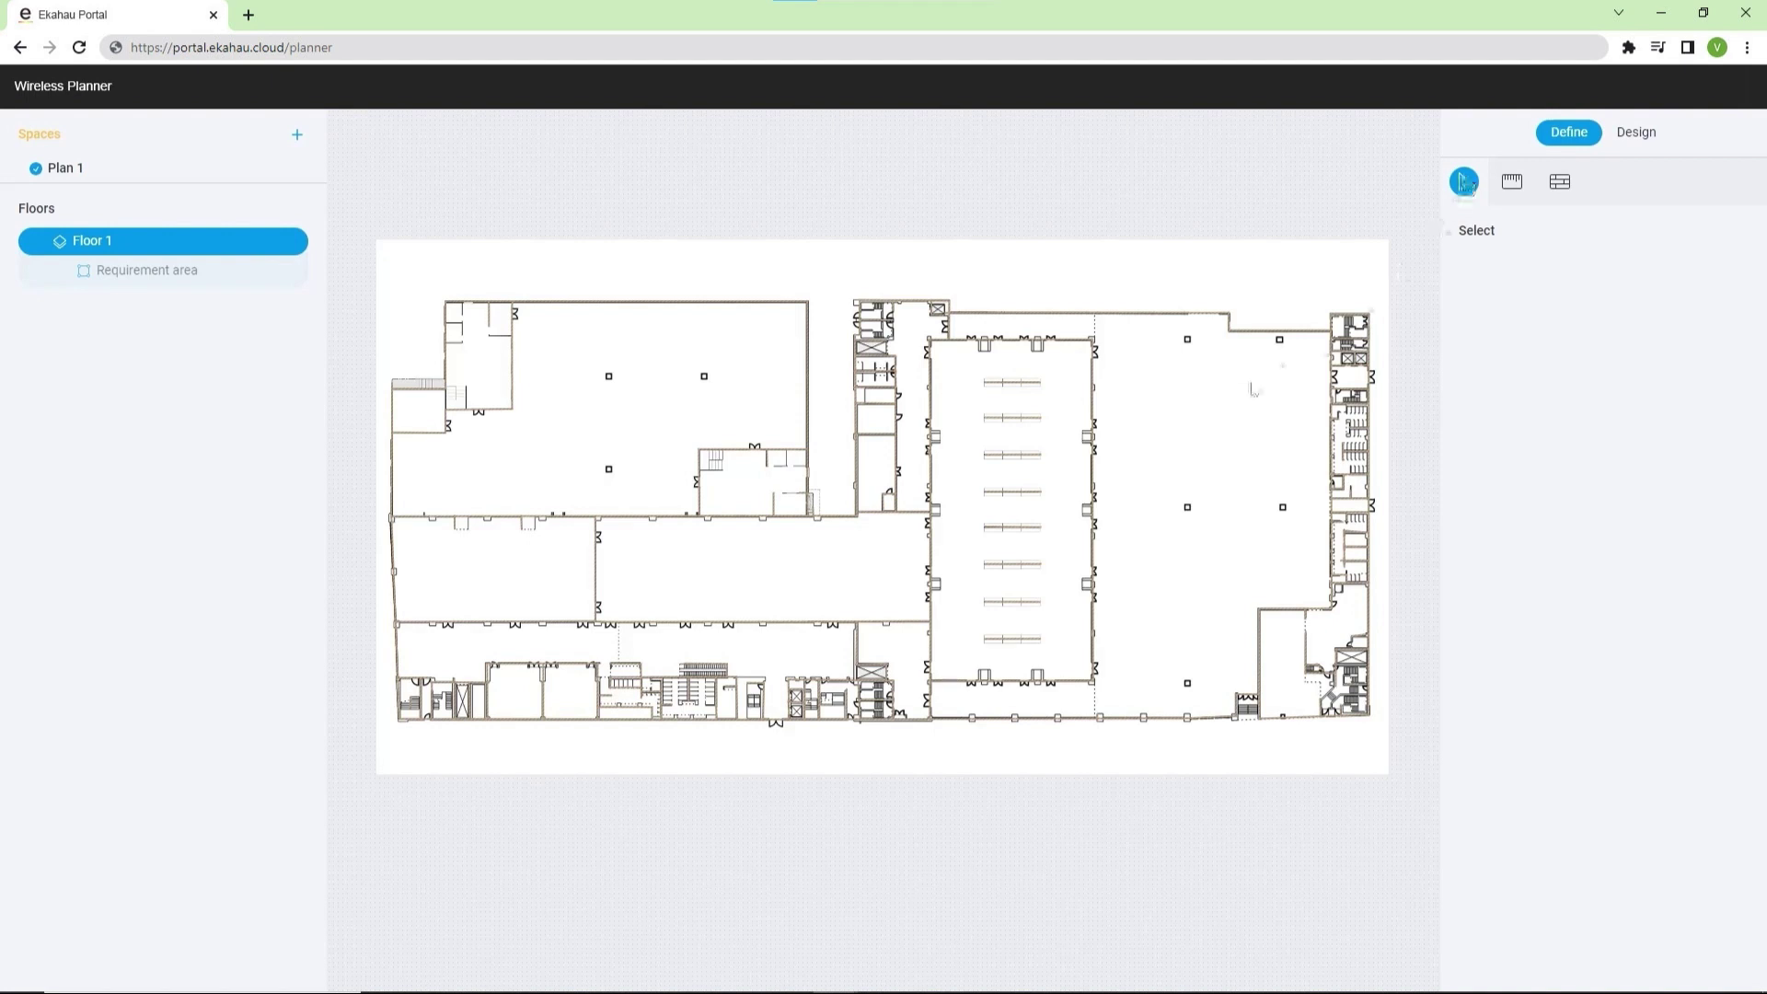
- Set all eight rack walls in the central hall to Shelf, Retail material
{"action": "scroll", "coordinate": [1045, 410], "scroll_direction": "up", "scroll_amount": 3}
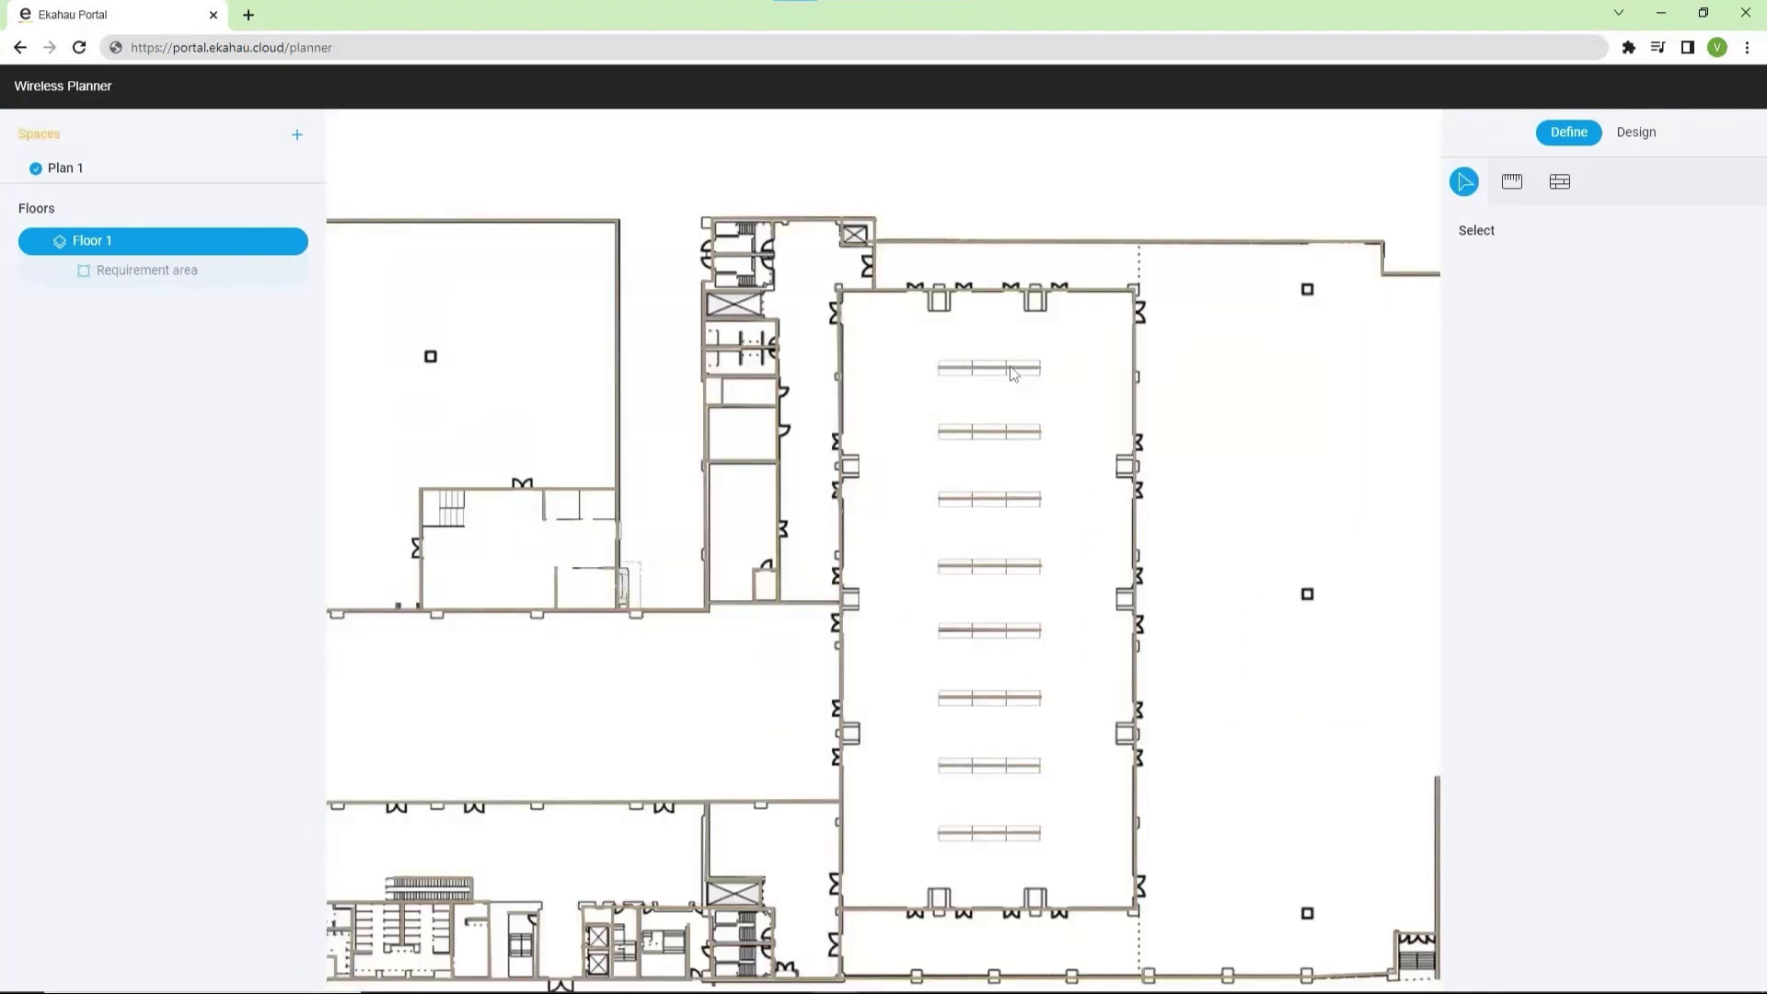
{"action": "left_click", "coordinate": [1012, 368]}
{"action": "left_click", "coordinate": [1007, 431], "text": "shift"}
{"action": "left_click", "coordinate": [1001, 499], "text": "shift"}
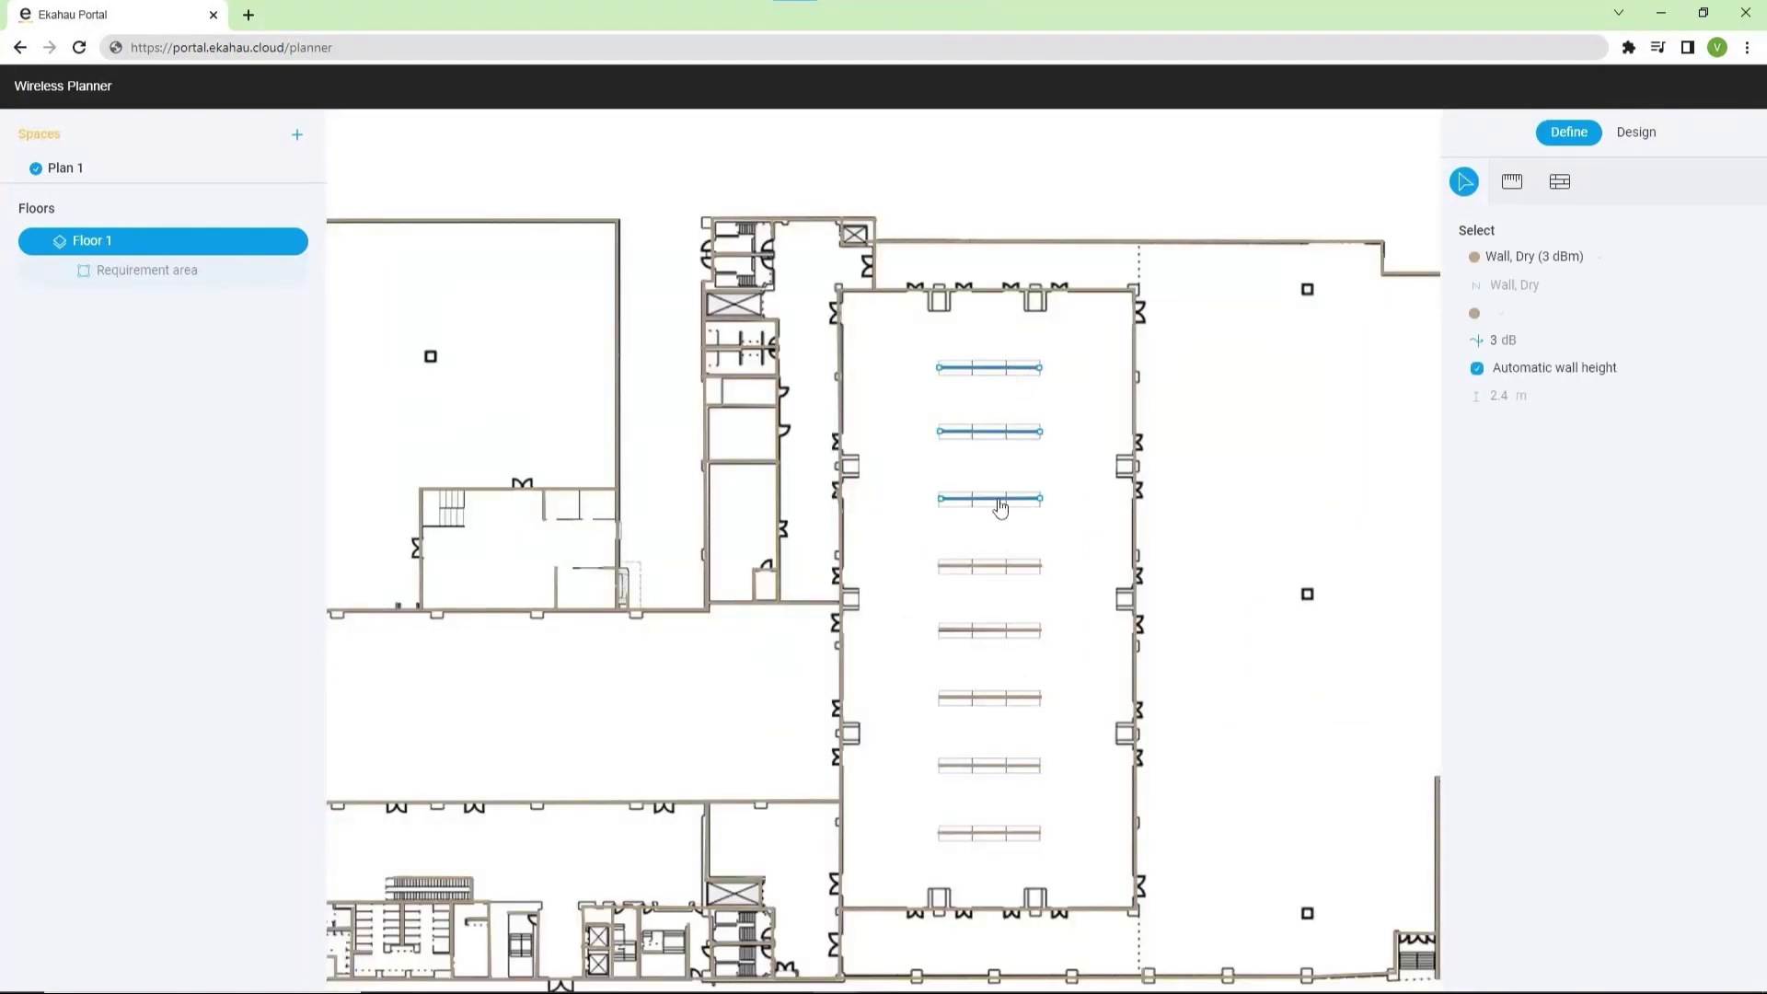
{"action": "left_click", "coordinate": [1001, 565], "text": "shift"}
{"action": "left_click", "coordinate": [1003, 632], "text": "shift"}
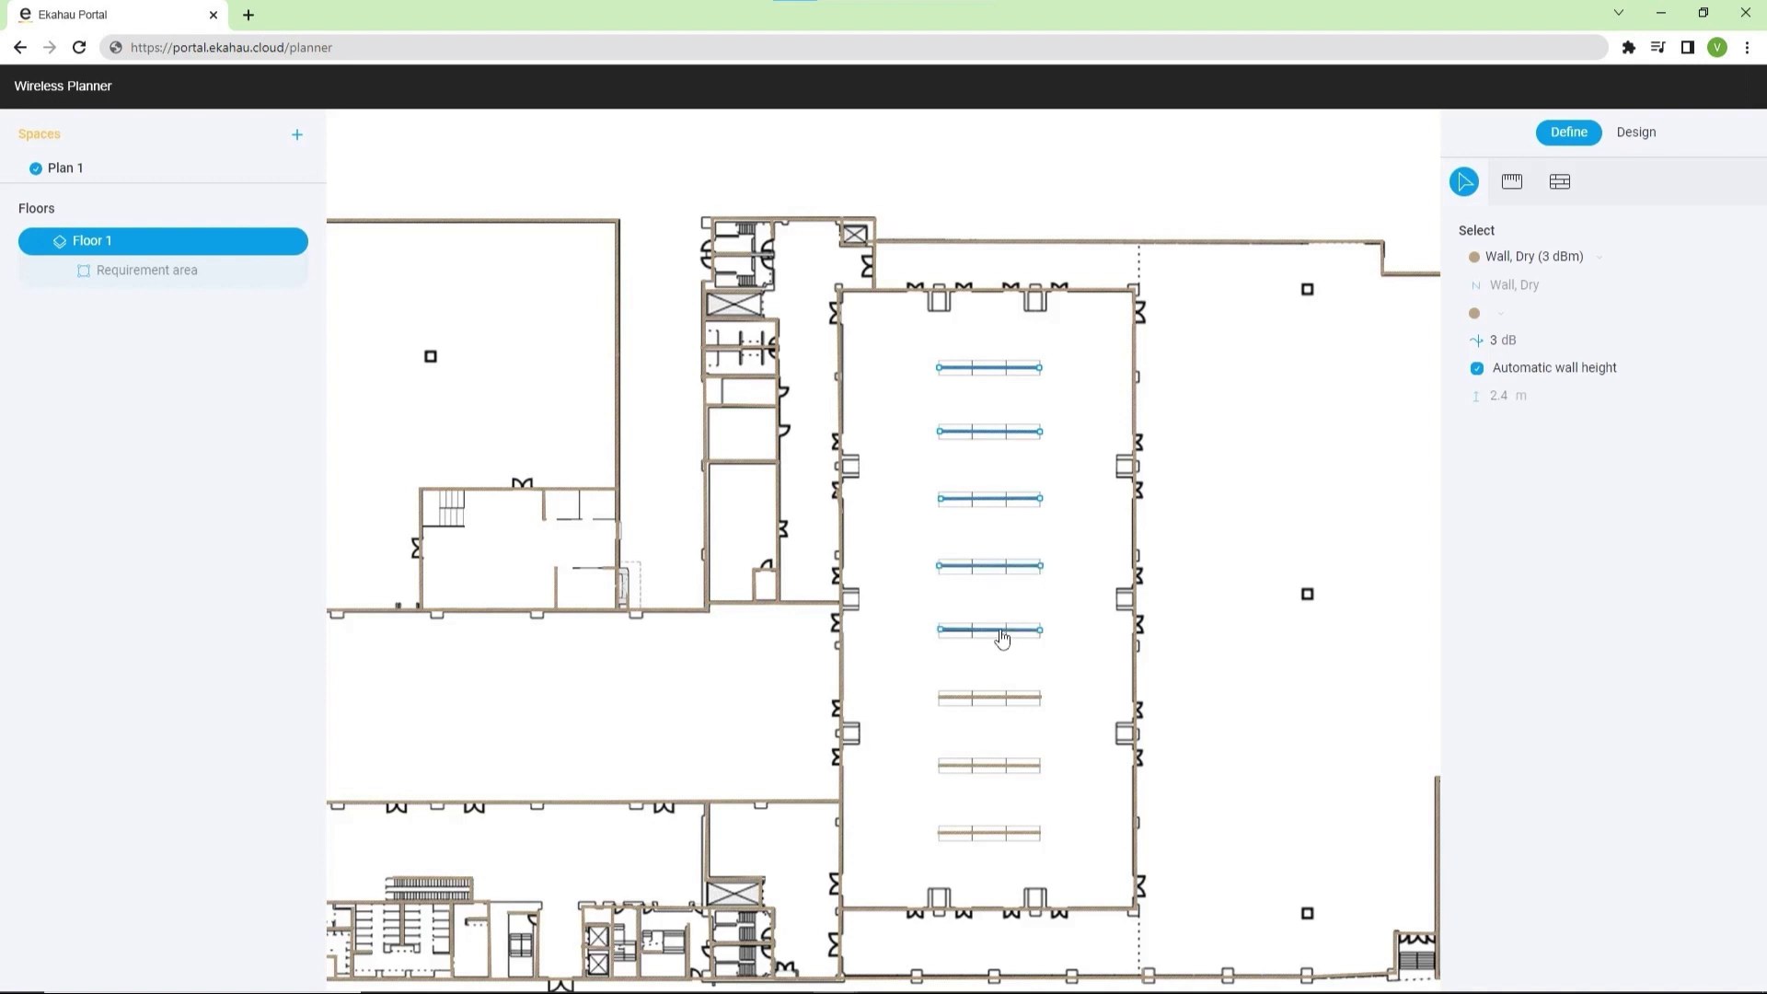
{"action": "left_click", "coordinate": [1003, 699], "text": "shift"}
{"action": "left_click", "coordinate": [1001, 764], "text": "shift"}
{"action": "left_click", "coordinate": [991, 834], "text": "shift"}
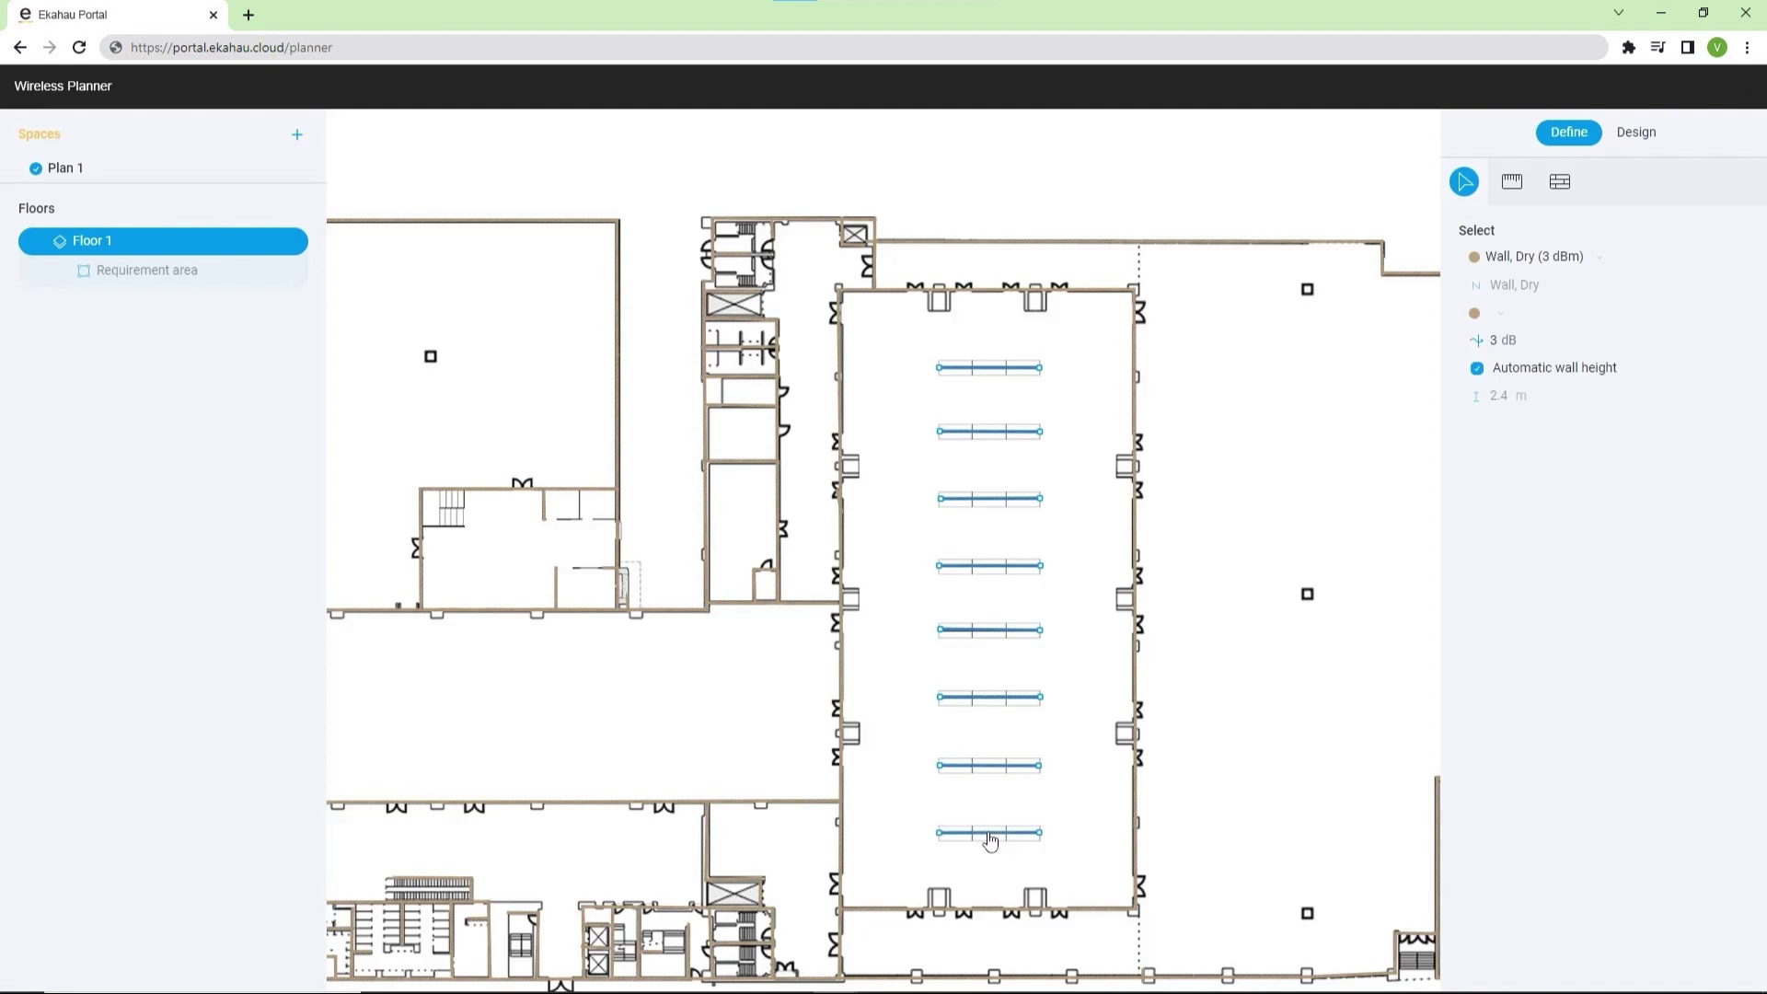
{"action": "left_click", "coordinate": [1520, 257]}
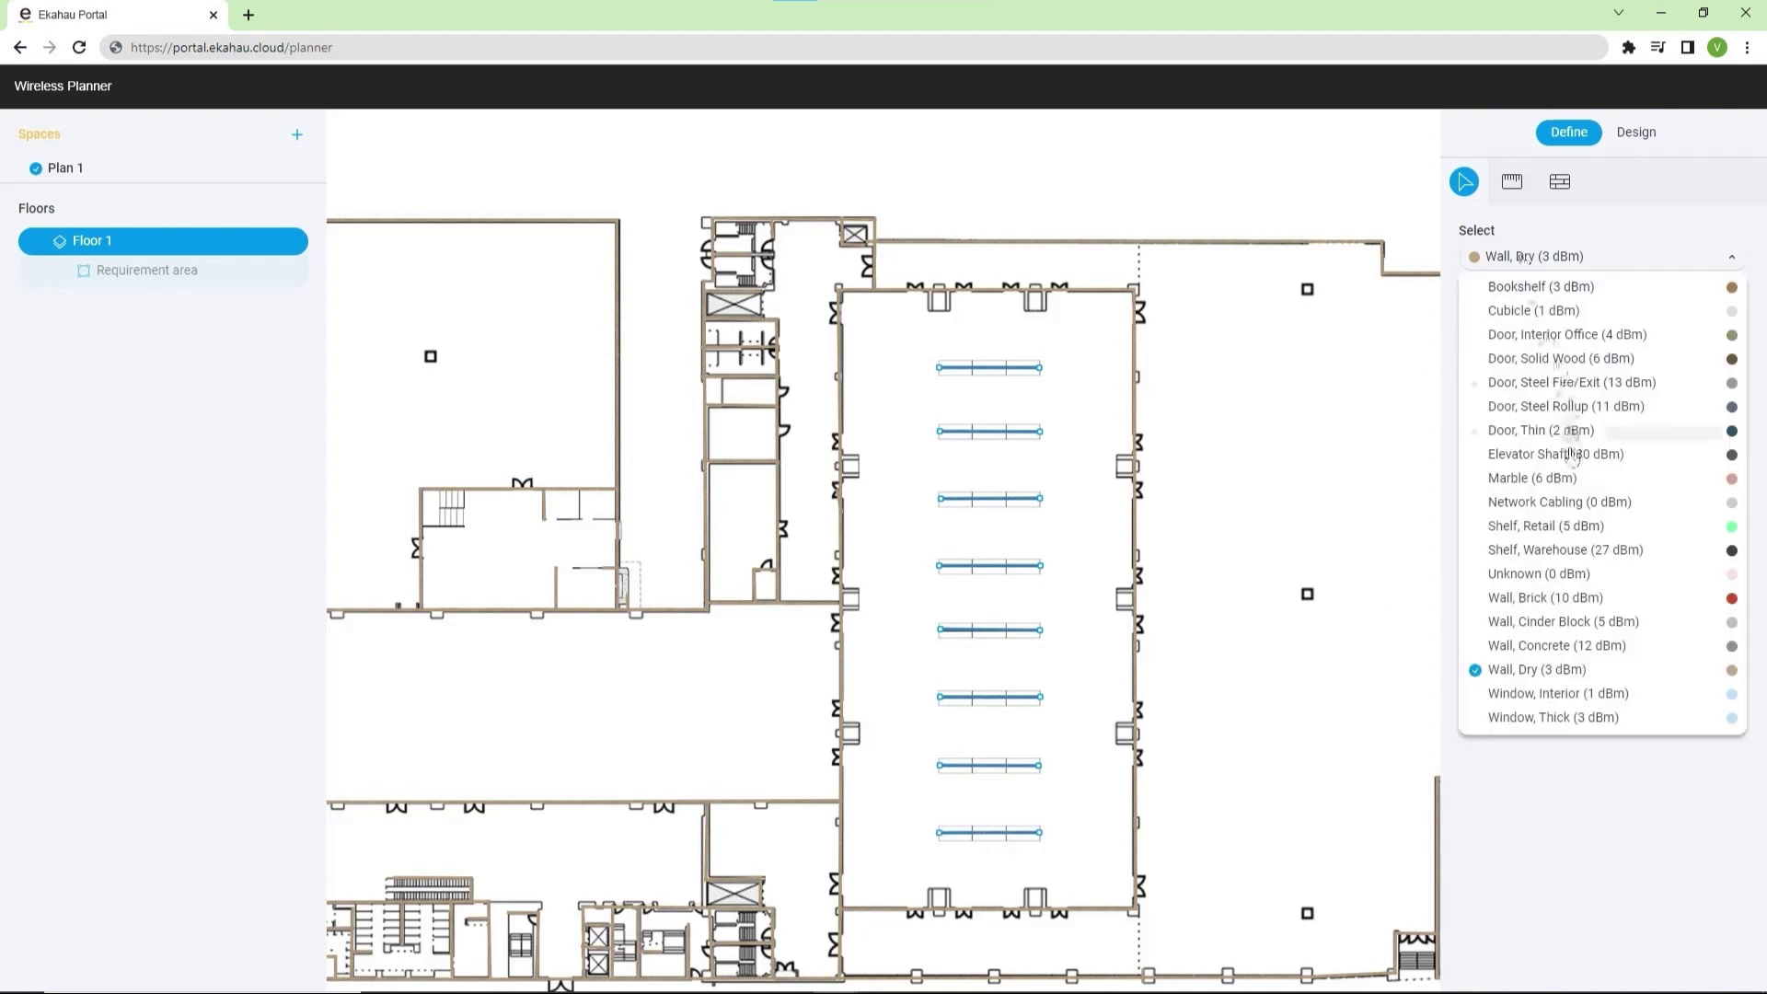
{"action": "left_click", "coordinate": [1564, 526]}
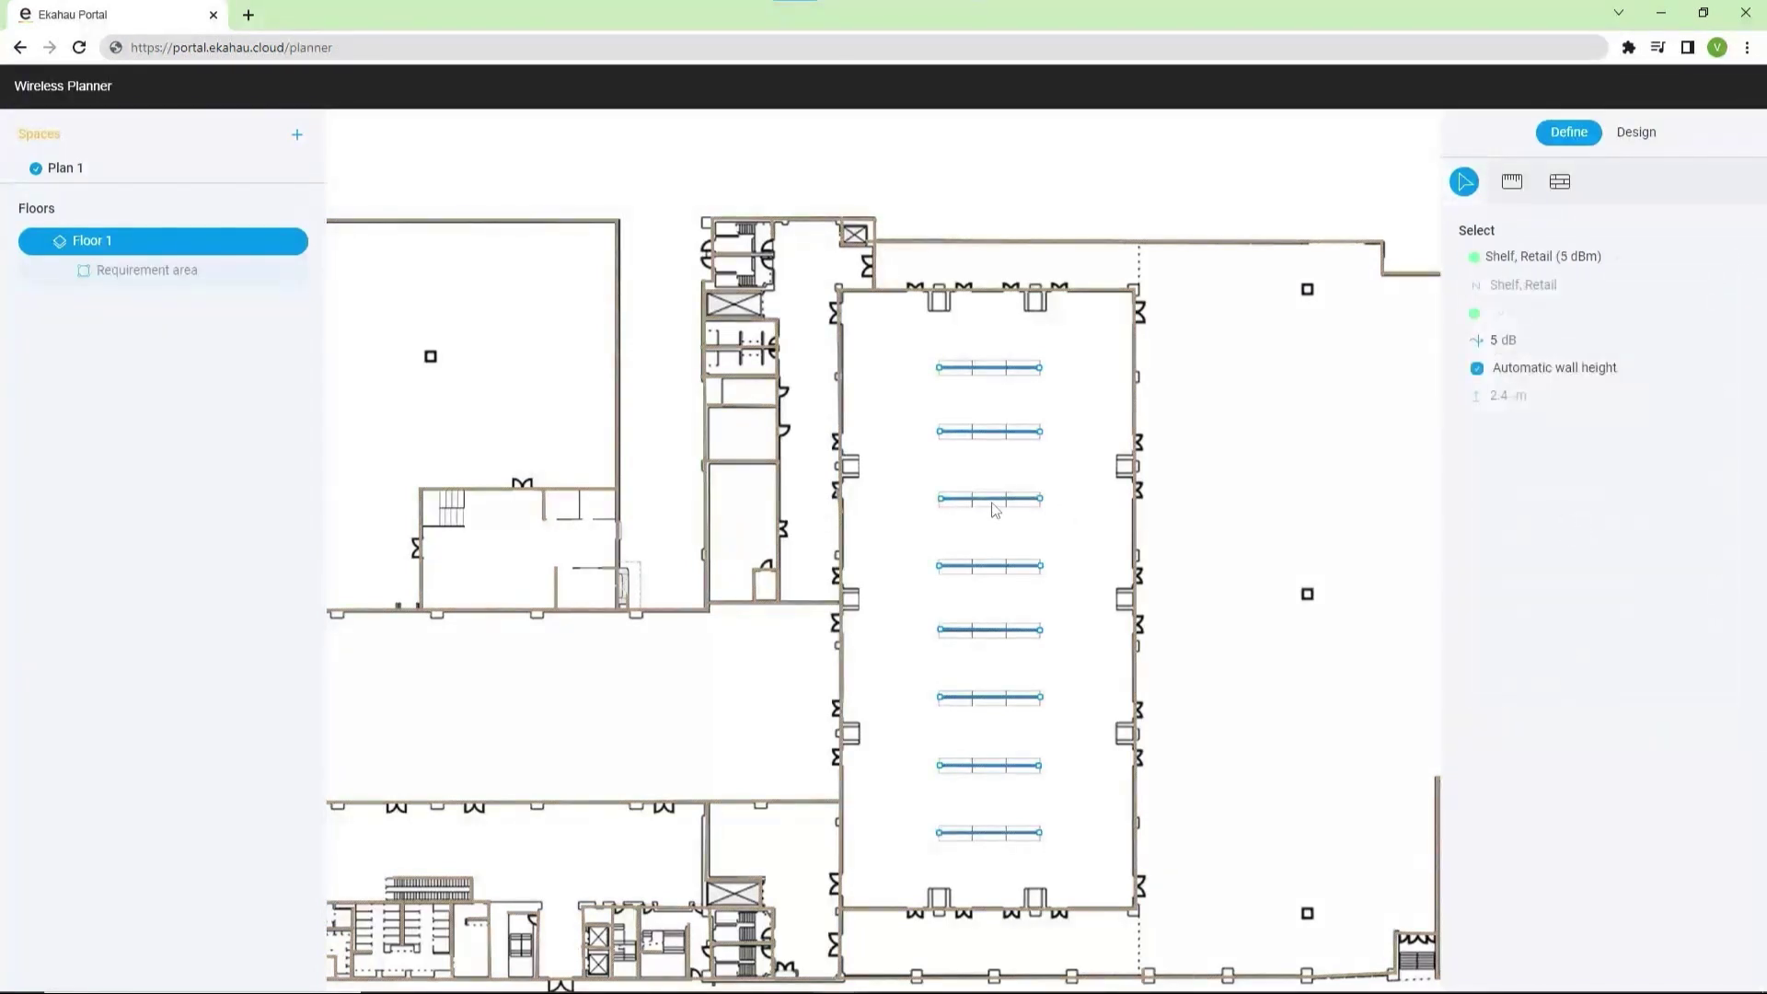
{"action": "left_click", "coordinate": [888, 458]}
- Inspect one rack wall, then centre the whole floor plan on the canvas
{"action": "scroll", "coordinate": [929, 449], "scroll_direction": "up", "scroll_amount": 5}
{"action": "left_click", "coordinate": [963, 584]}
{"action": "left_click", "coordinate": [943, 581]}
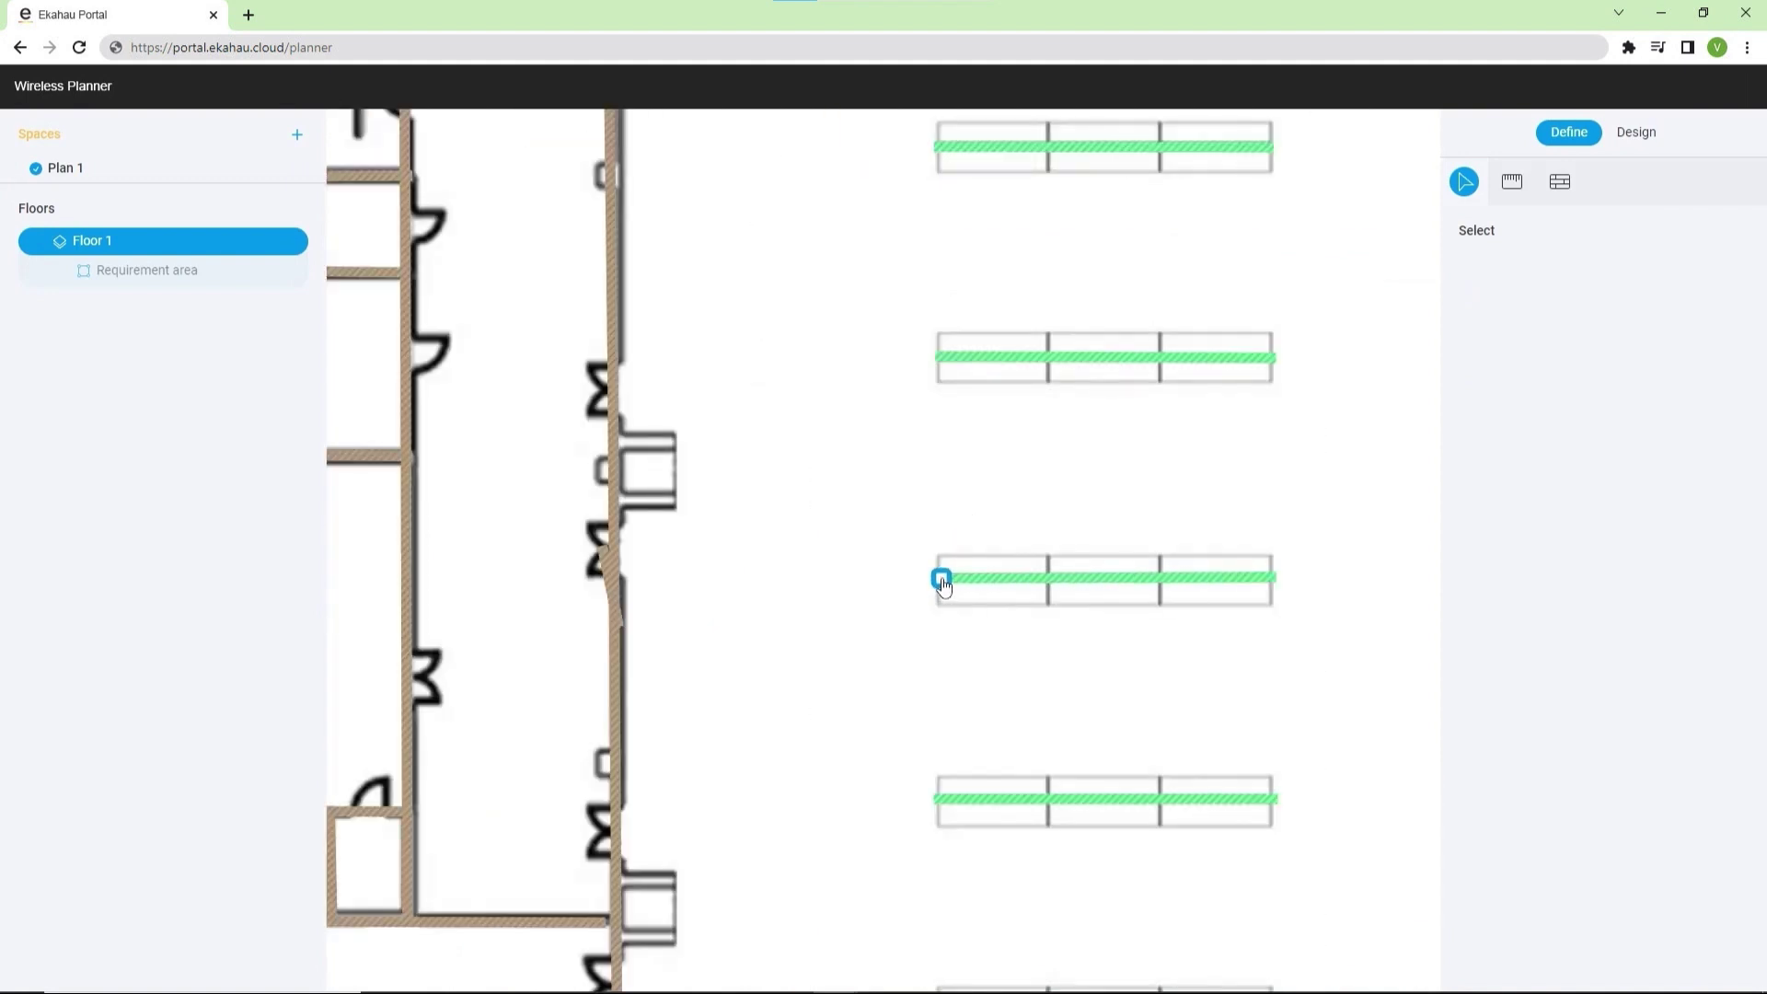
{"action": "scroll", "coordinate": [1028, 506], "scroll_direction": "down", "scroll_amount": 5}
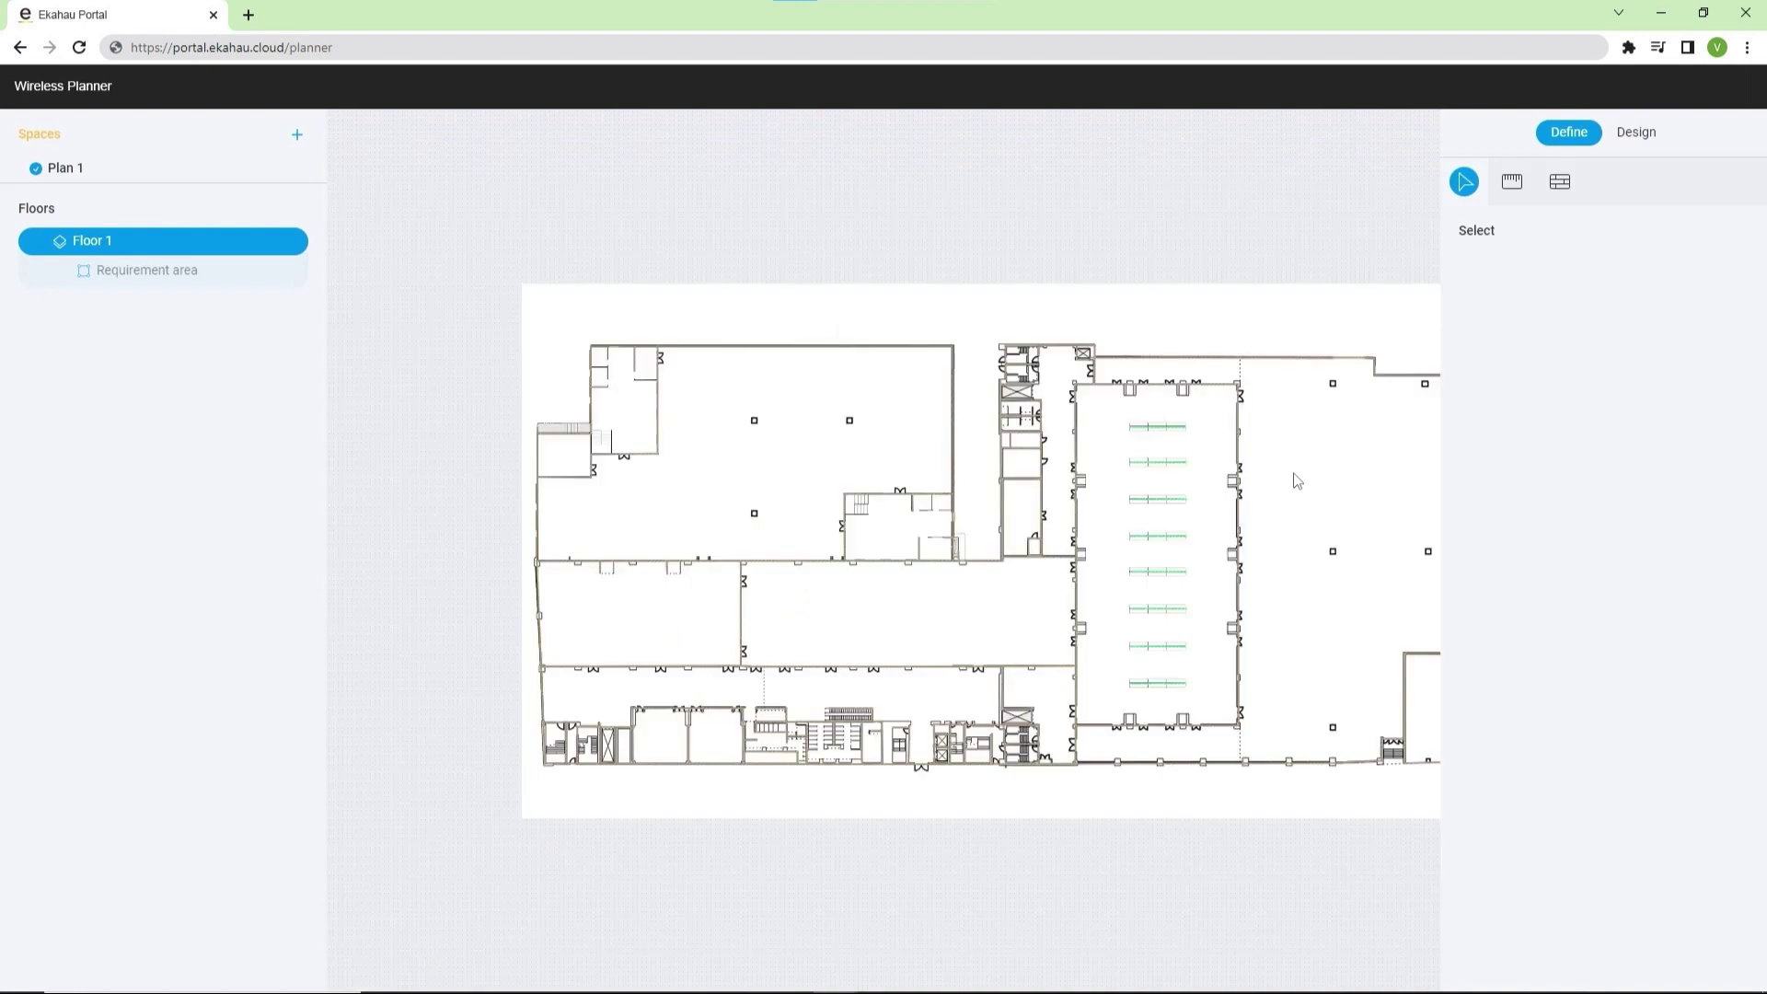
{"action": "left_click_drag", "start_coordinate": [1218, 320], "coordinate": [1097, 312]}
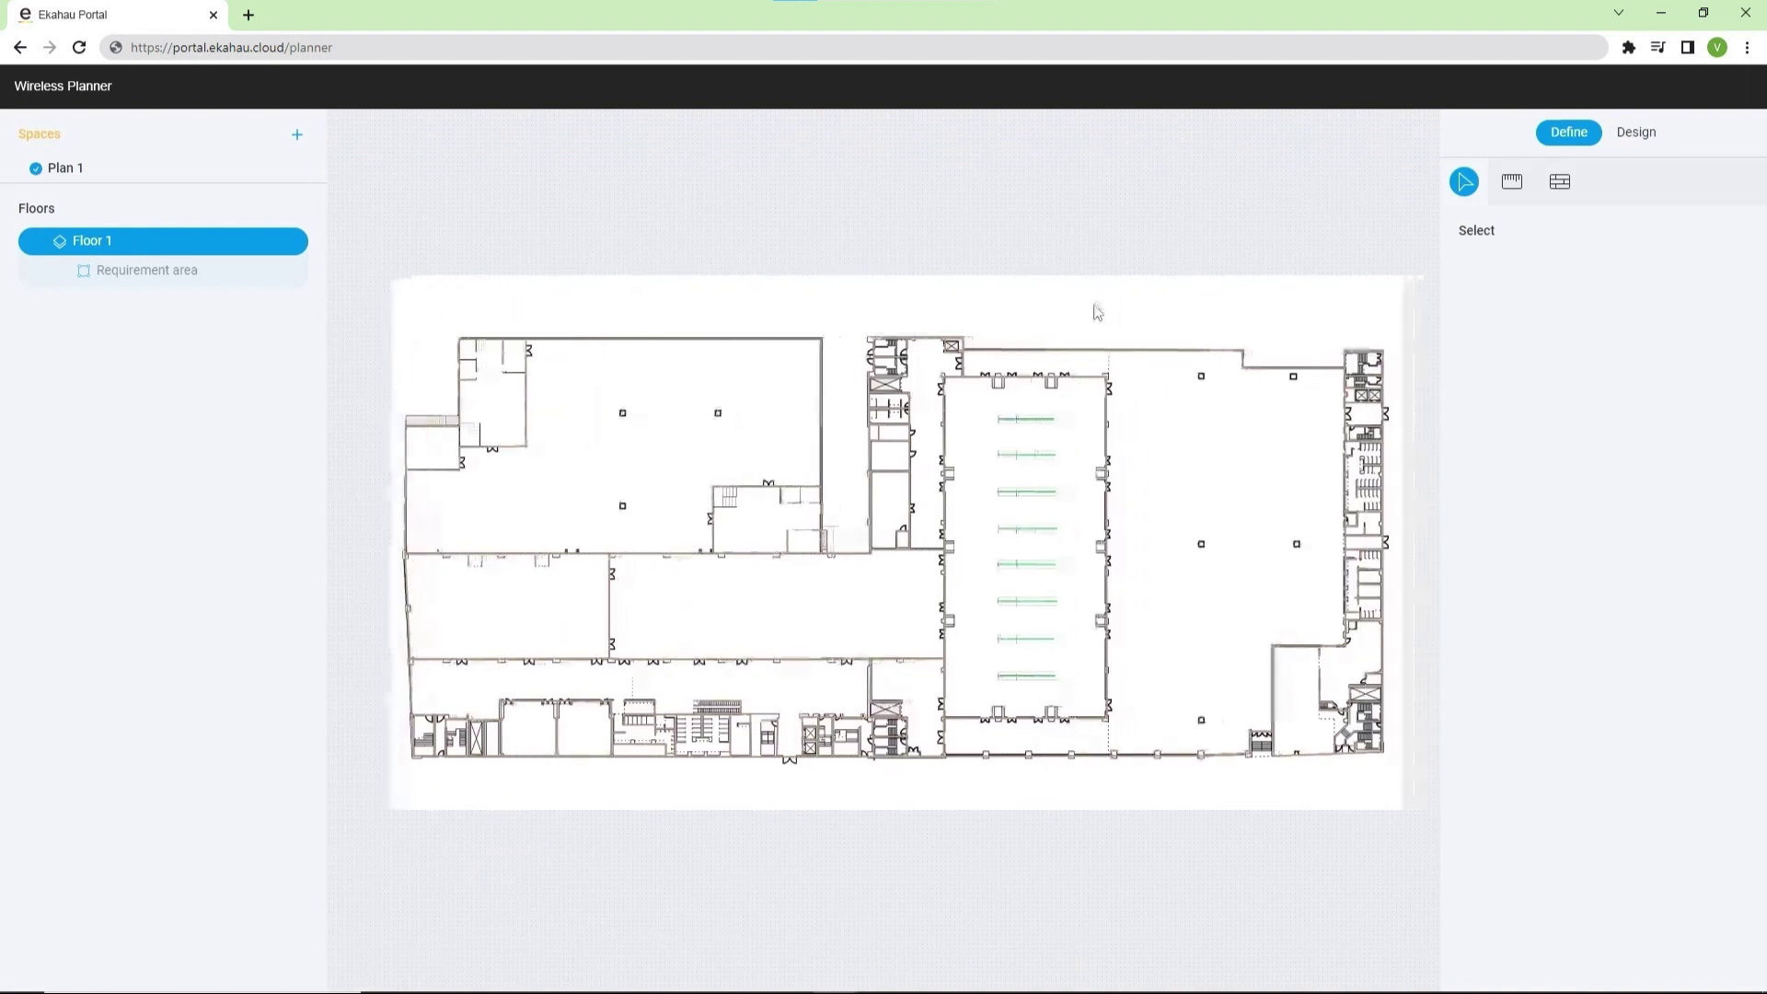
- In Design, confirm the requirement area uses Cellular 4G/5G, 3.5 GHz (CBRS) USA, Primary RSRP, High performance
{"action": "left_click", "coordinate": [1637, 135]}
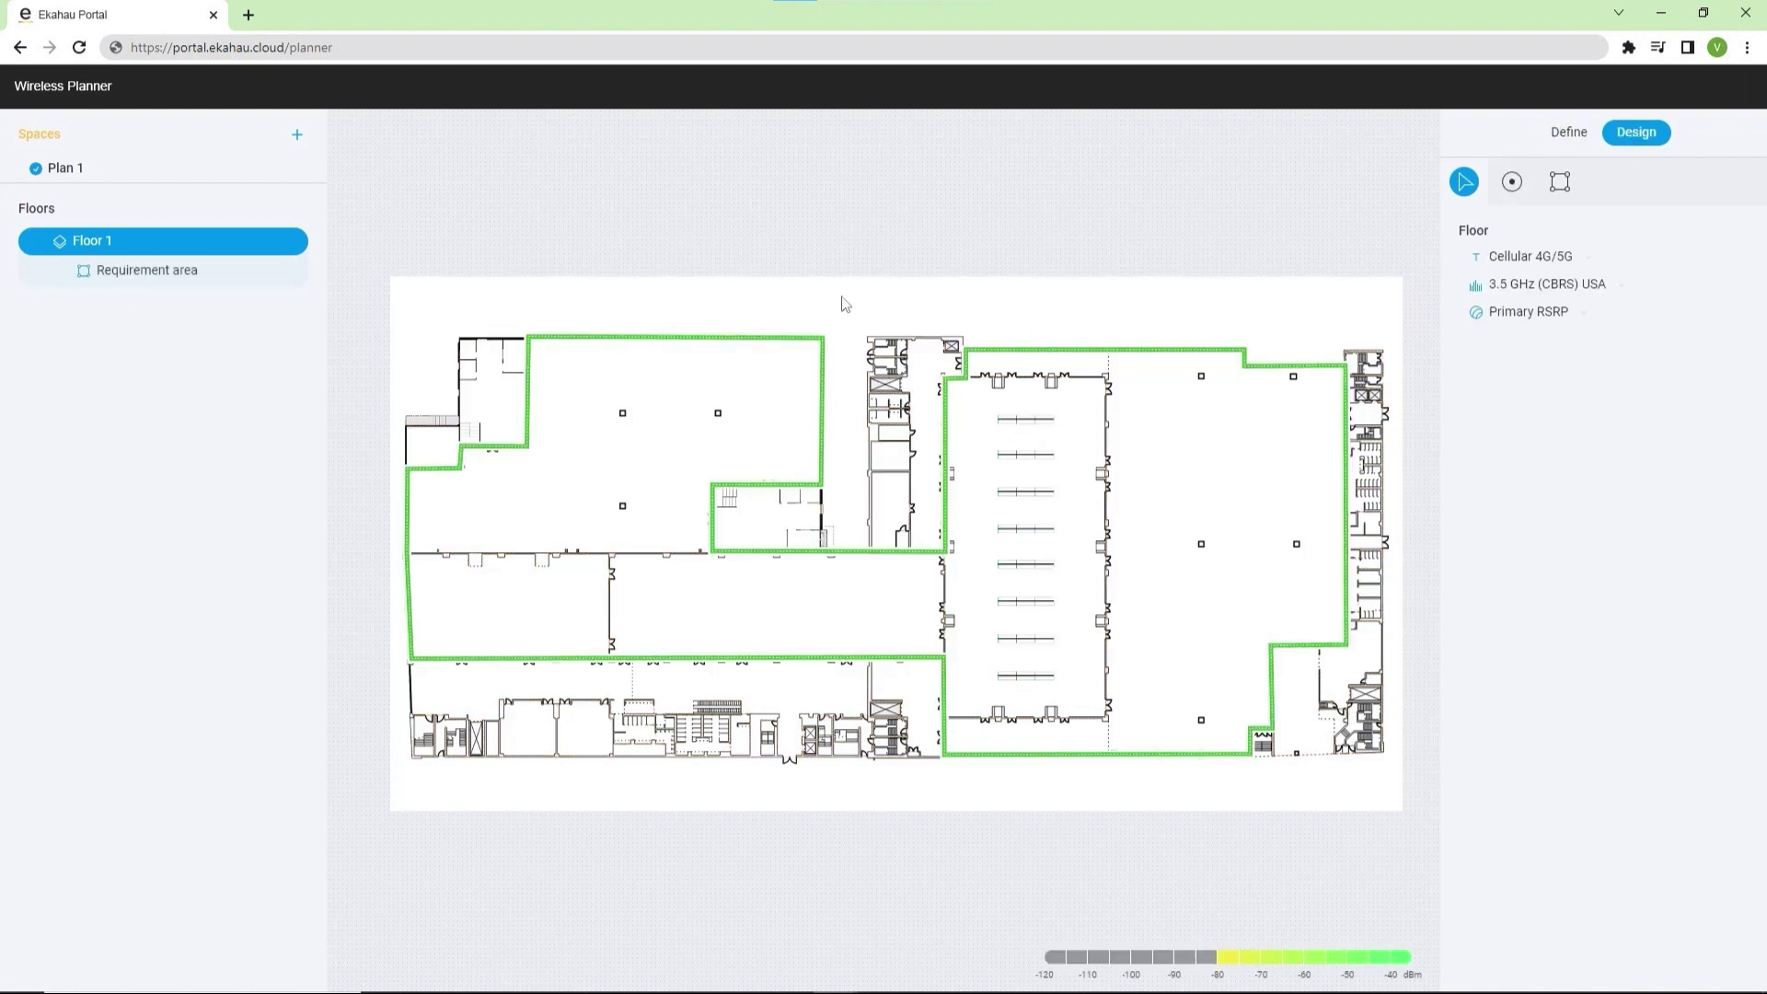
{"action": "left_click", "coordinate": [260, 278]}
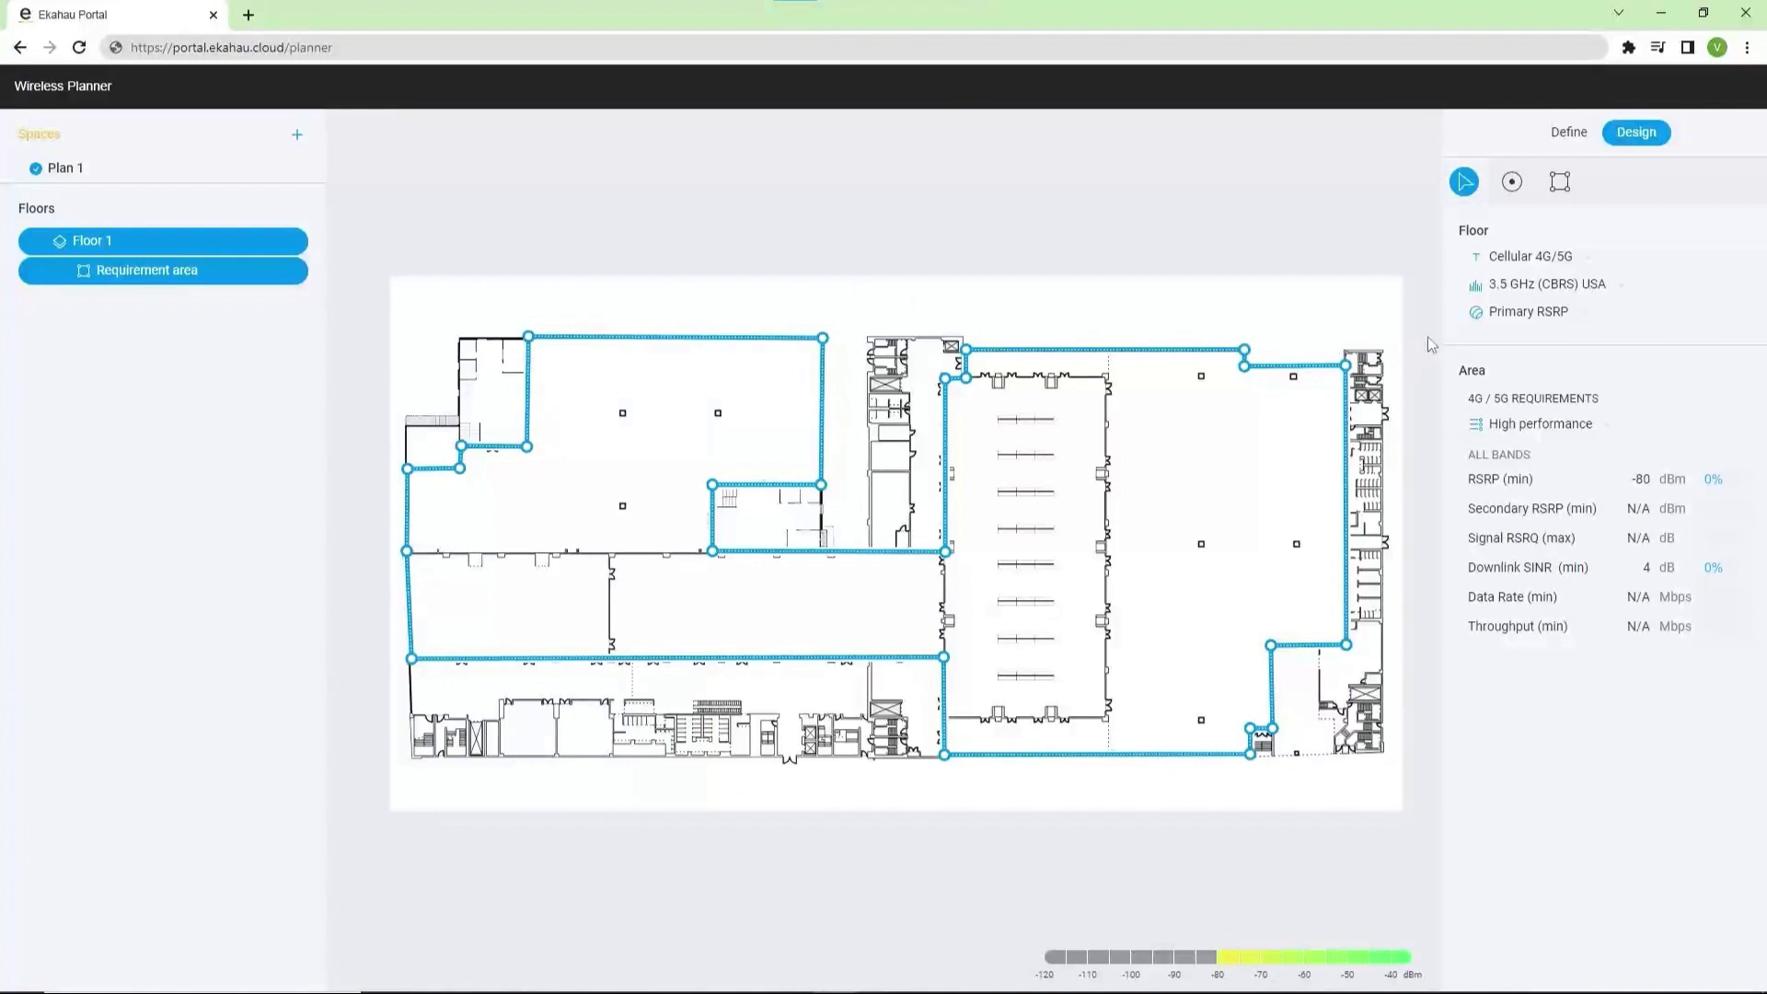
{"action": "left_click", "coordinate": [1534, 260]}
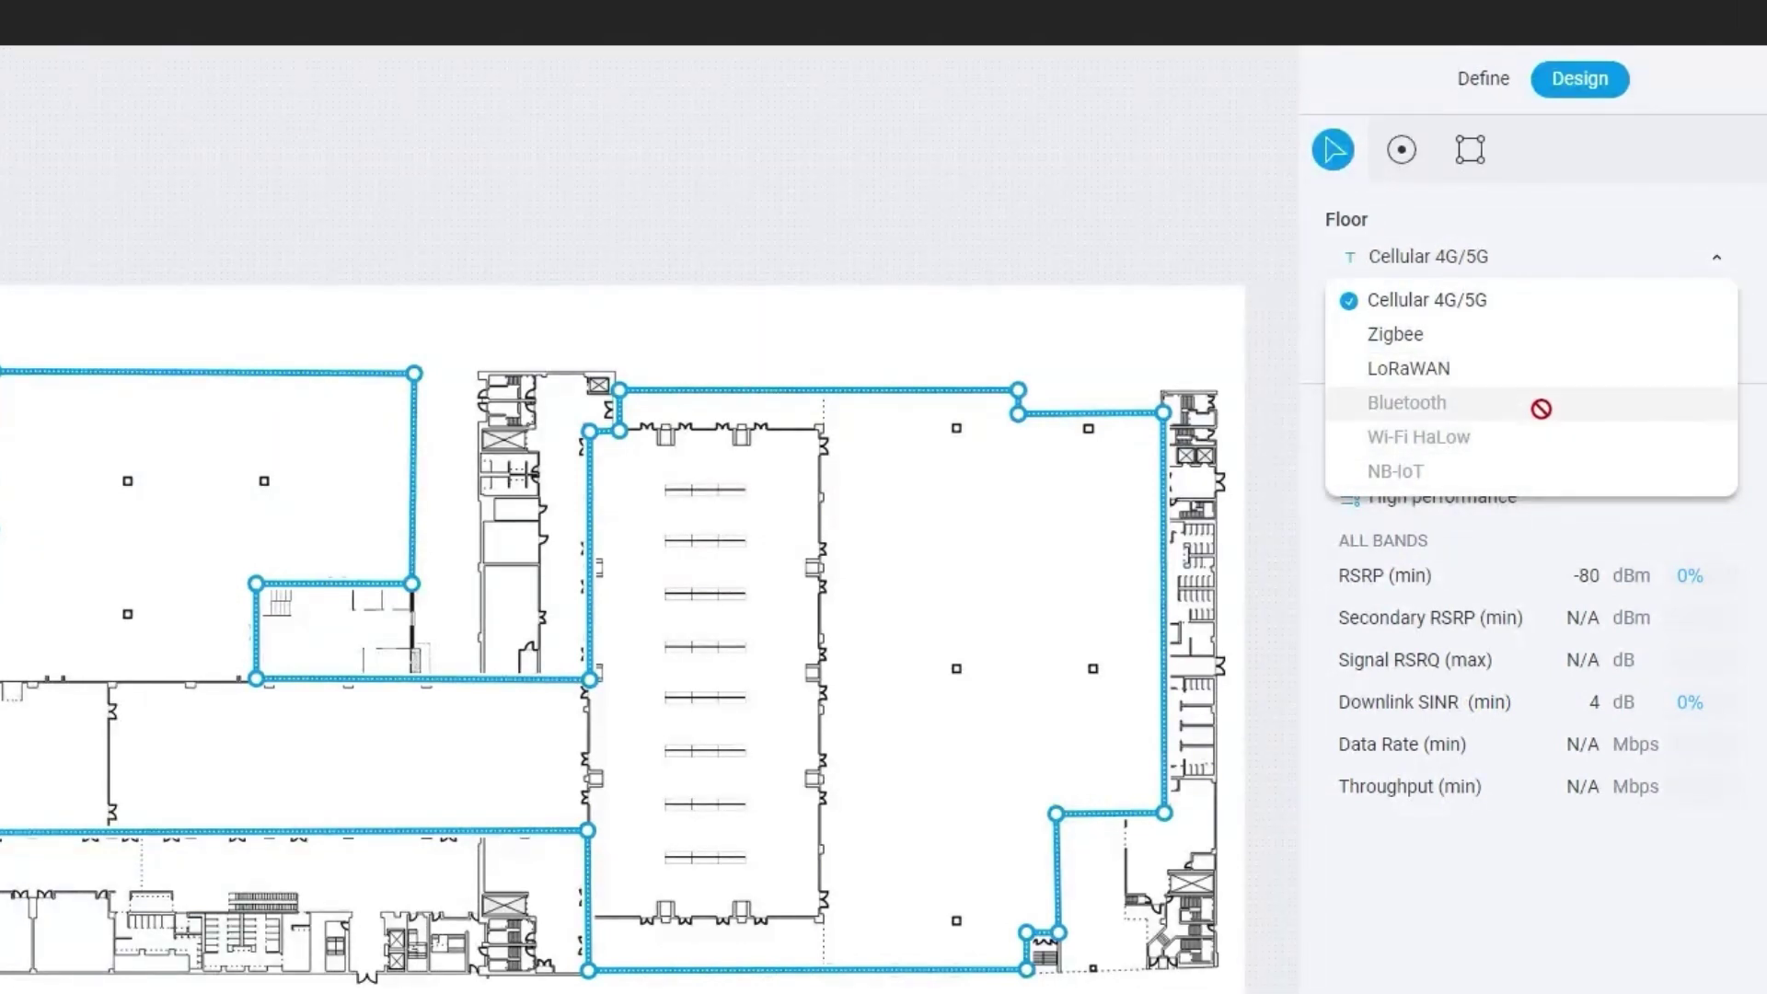
{"action": "left_click", "coordinate": [1547, 311]}
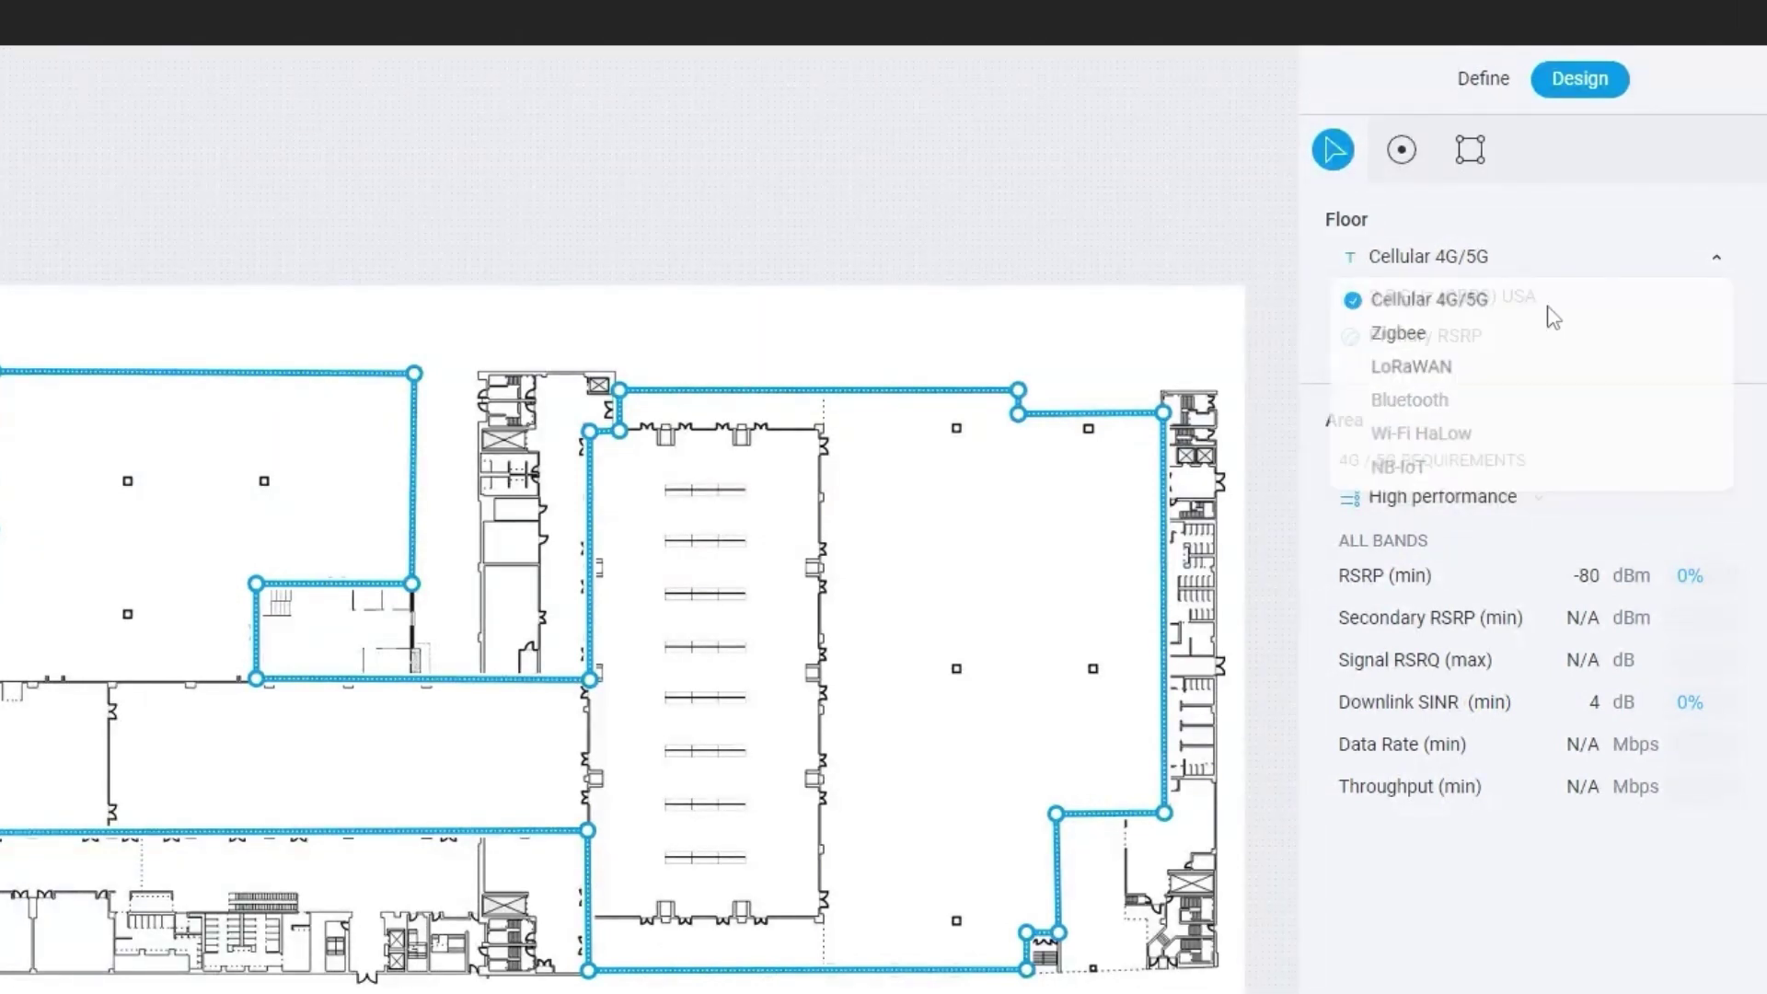
{"action": "left_click", "coordinate": [1575, 302]}
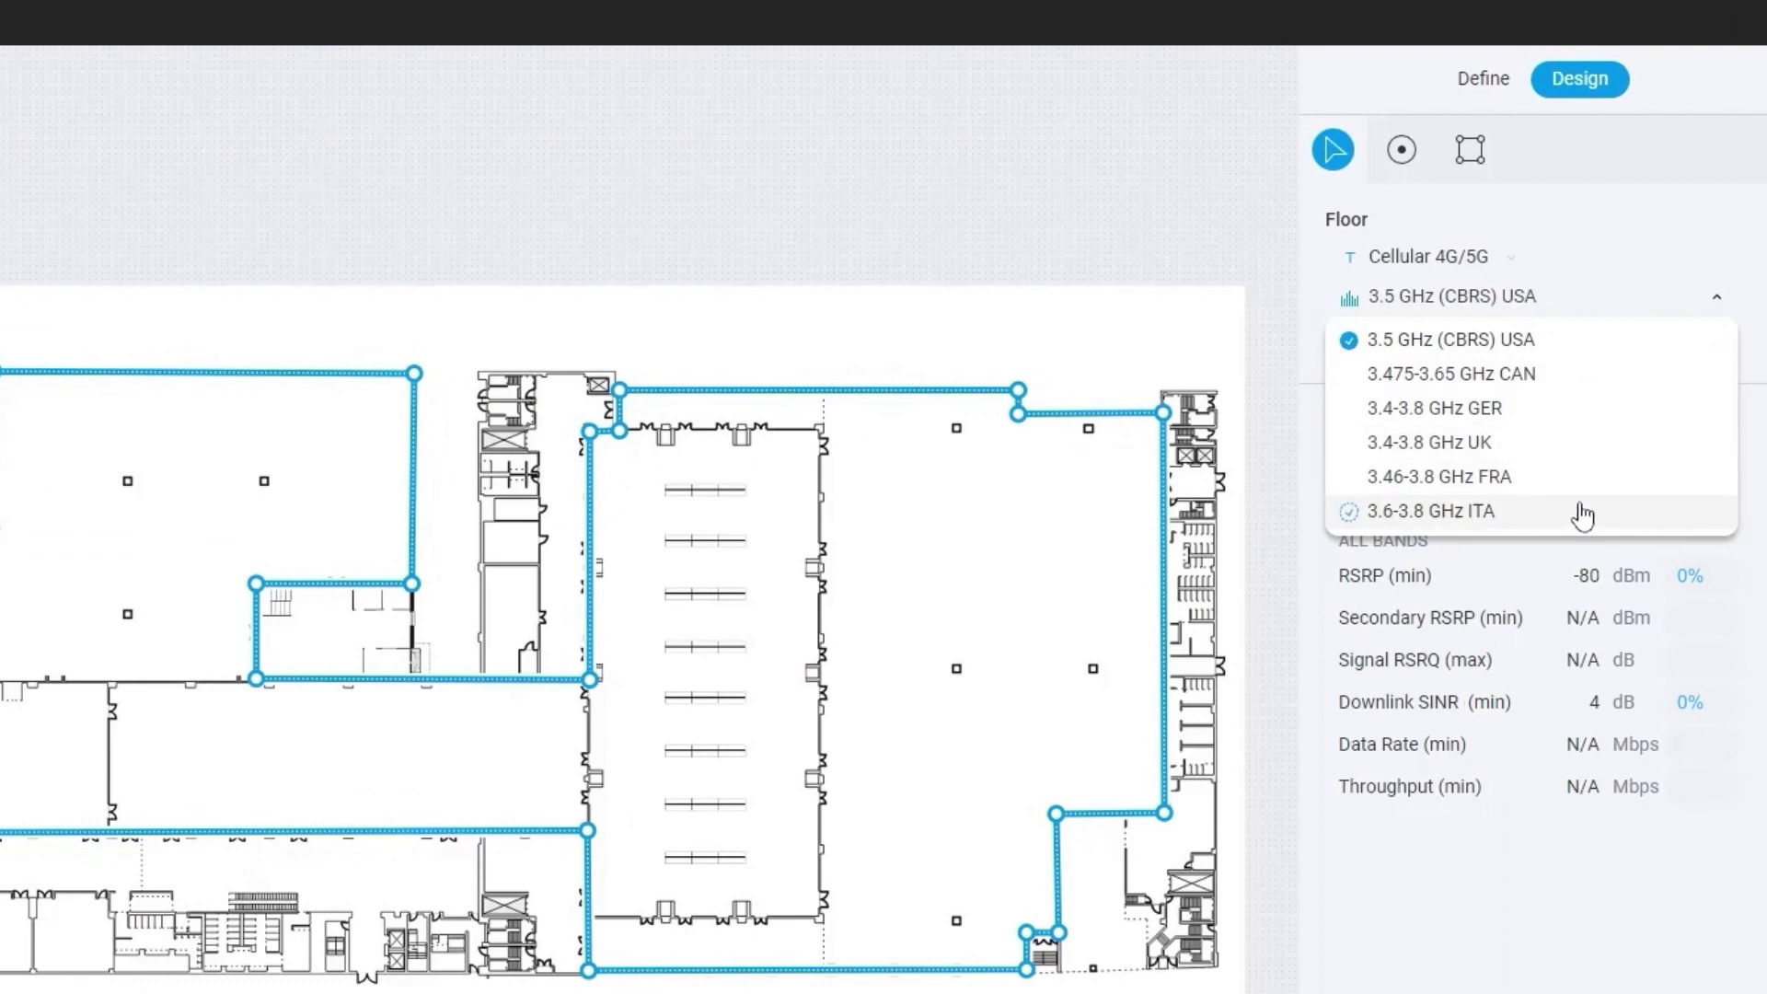
{"action": "left_click", "coordinate": [1580, 362]}
{"action": "left_click", "coordinate": [1580, 359]}
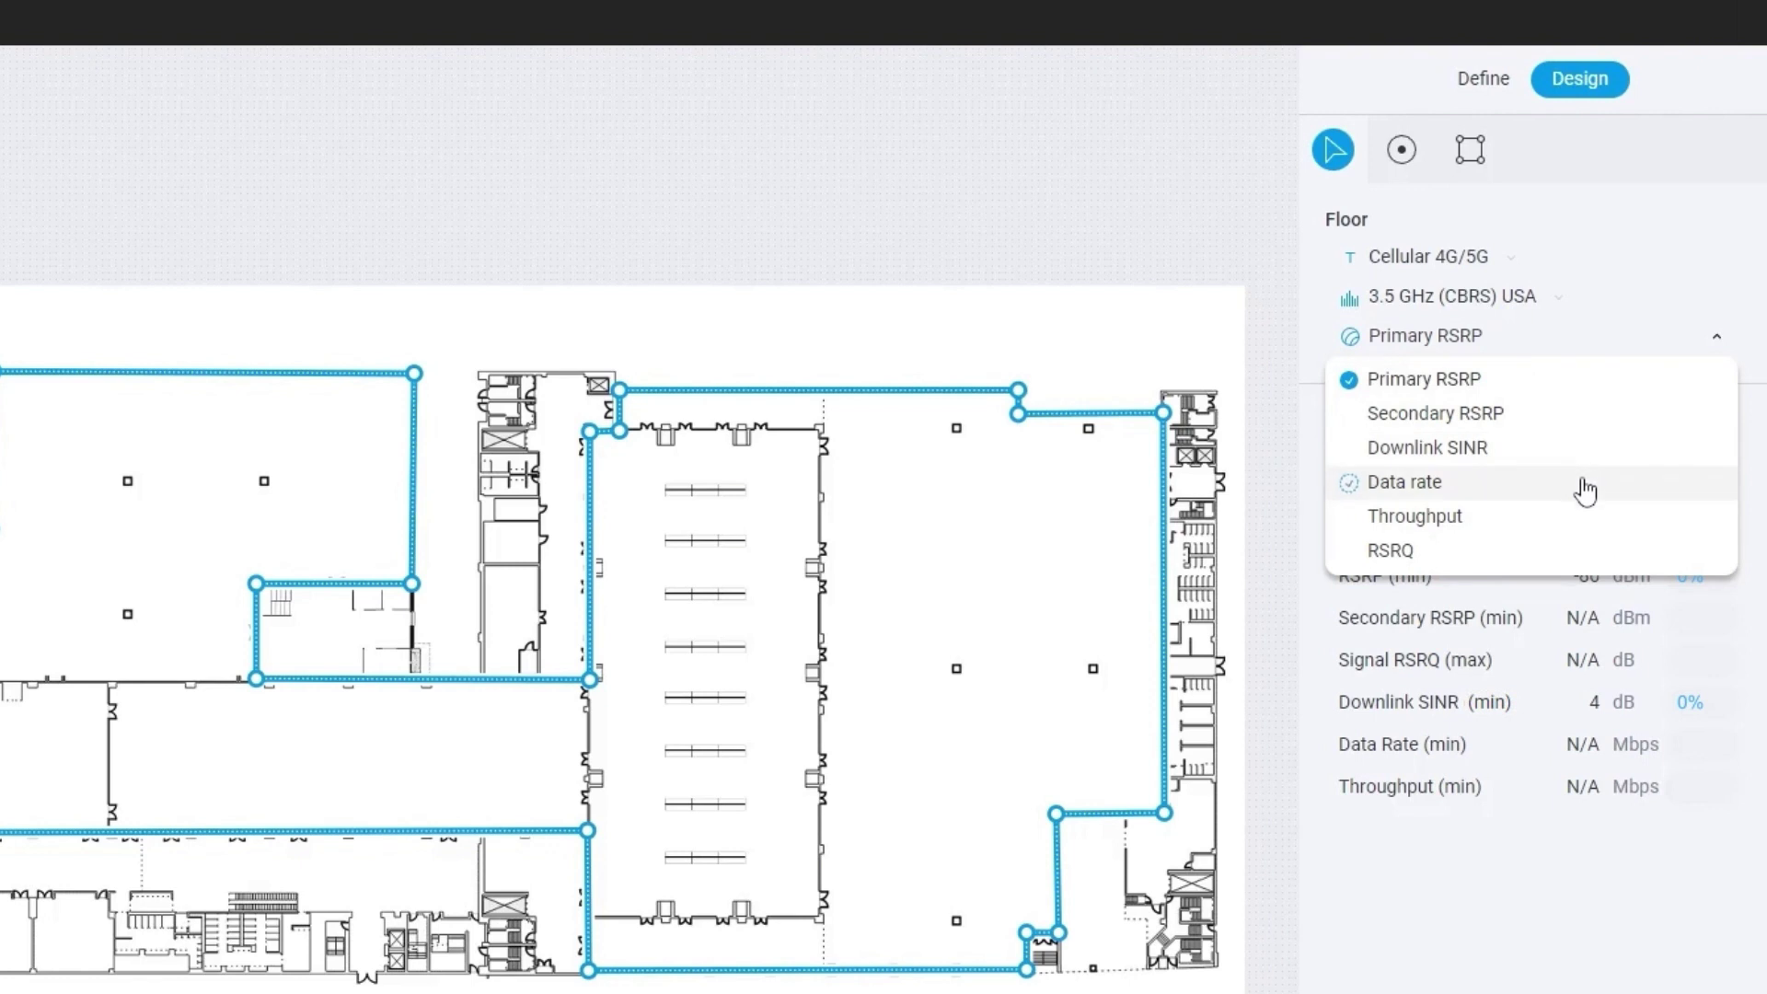
{"action": "left_click", "coordinate": [1580, 390]}
{"action": "left_click", "coordinate": [1565, 508]}
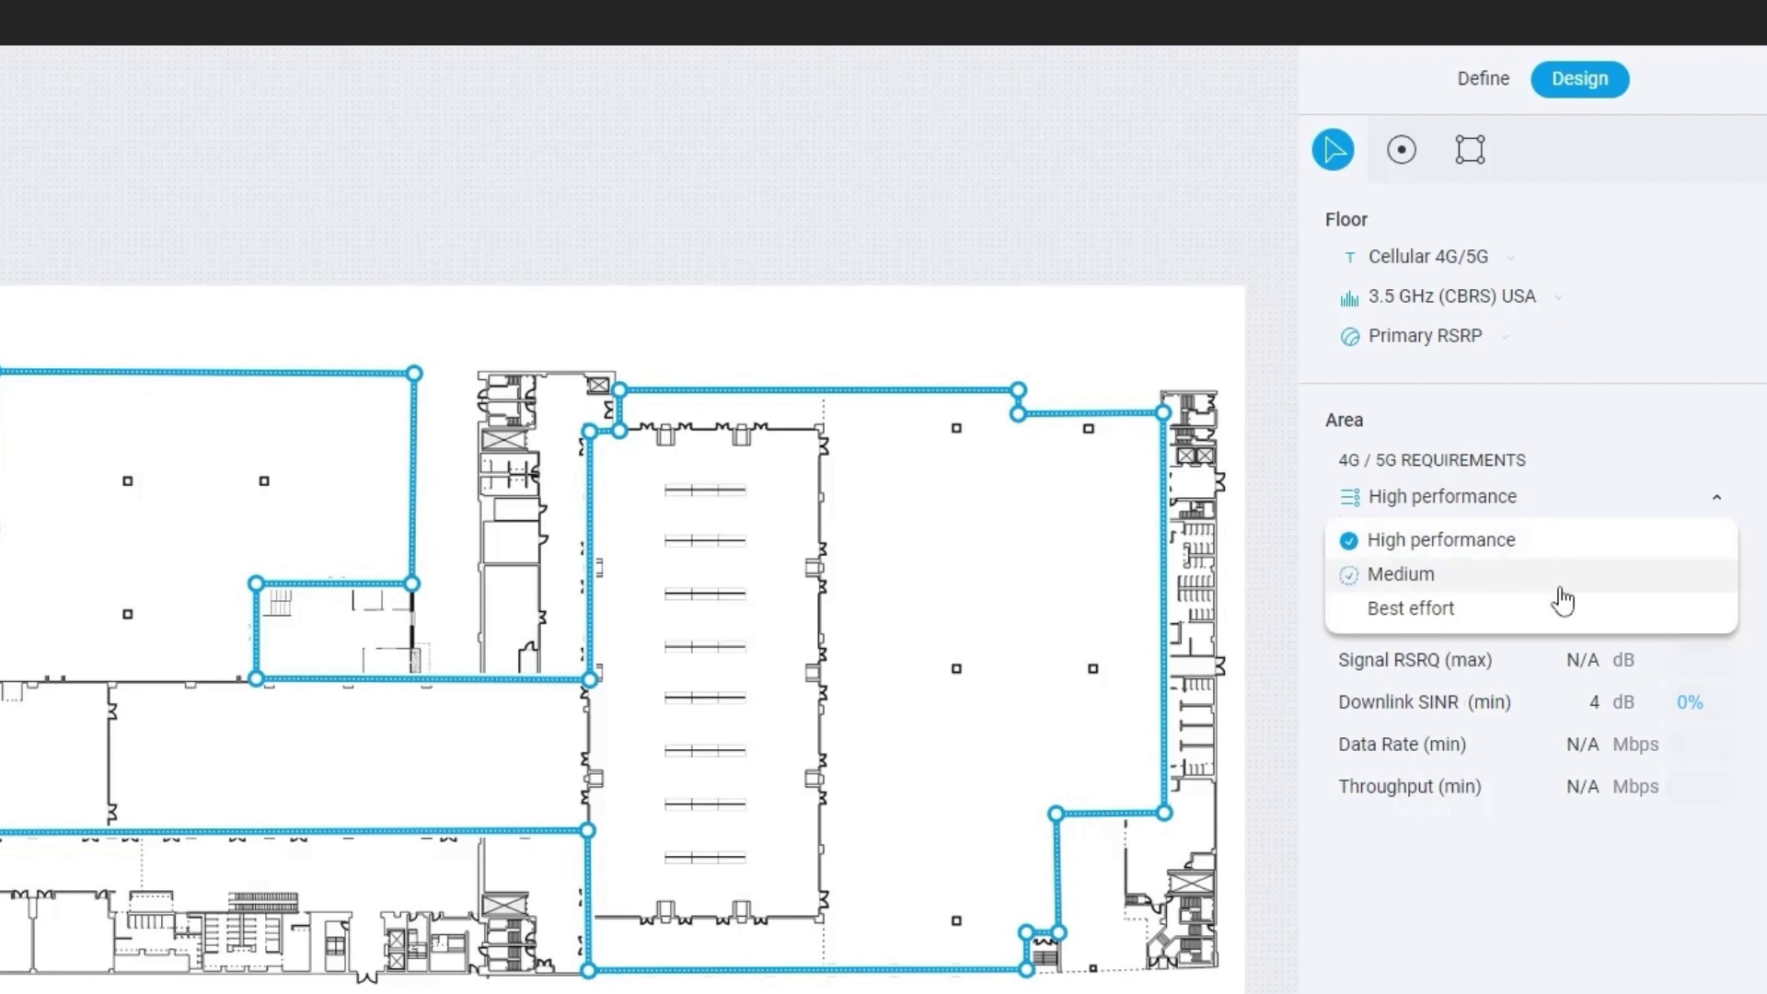
{"action": "left_click", "coordinate": [1563, 544]}
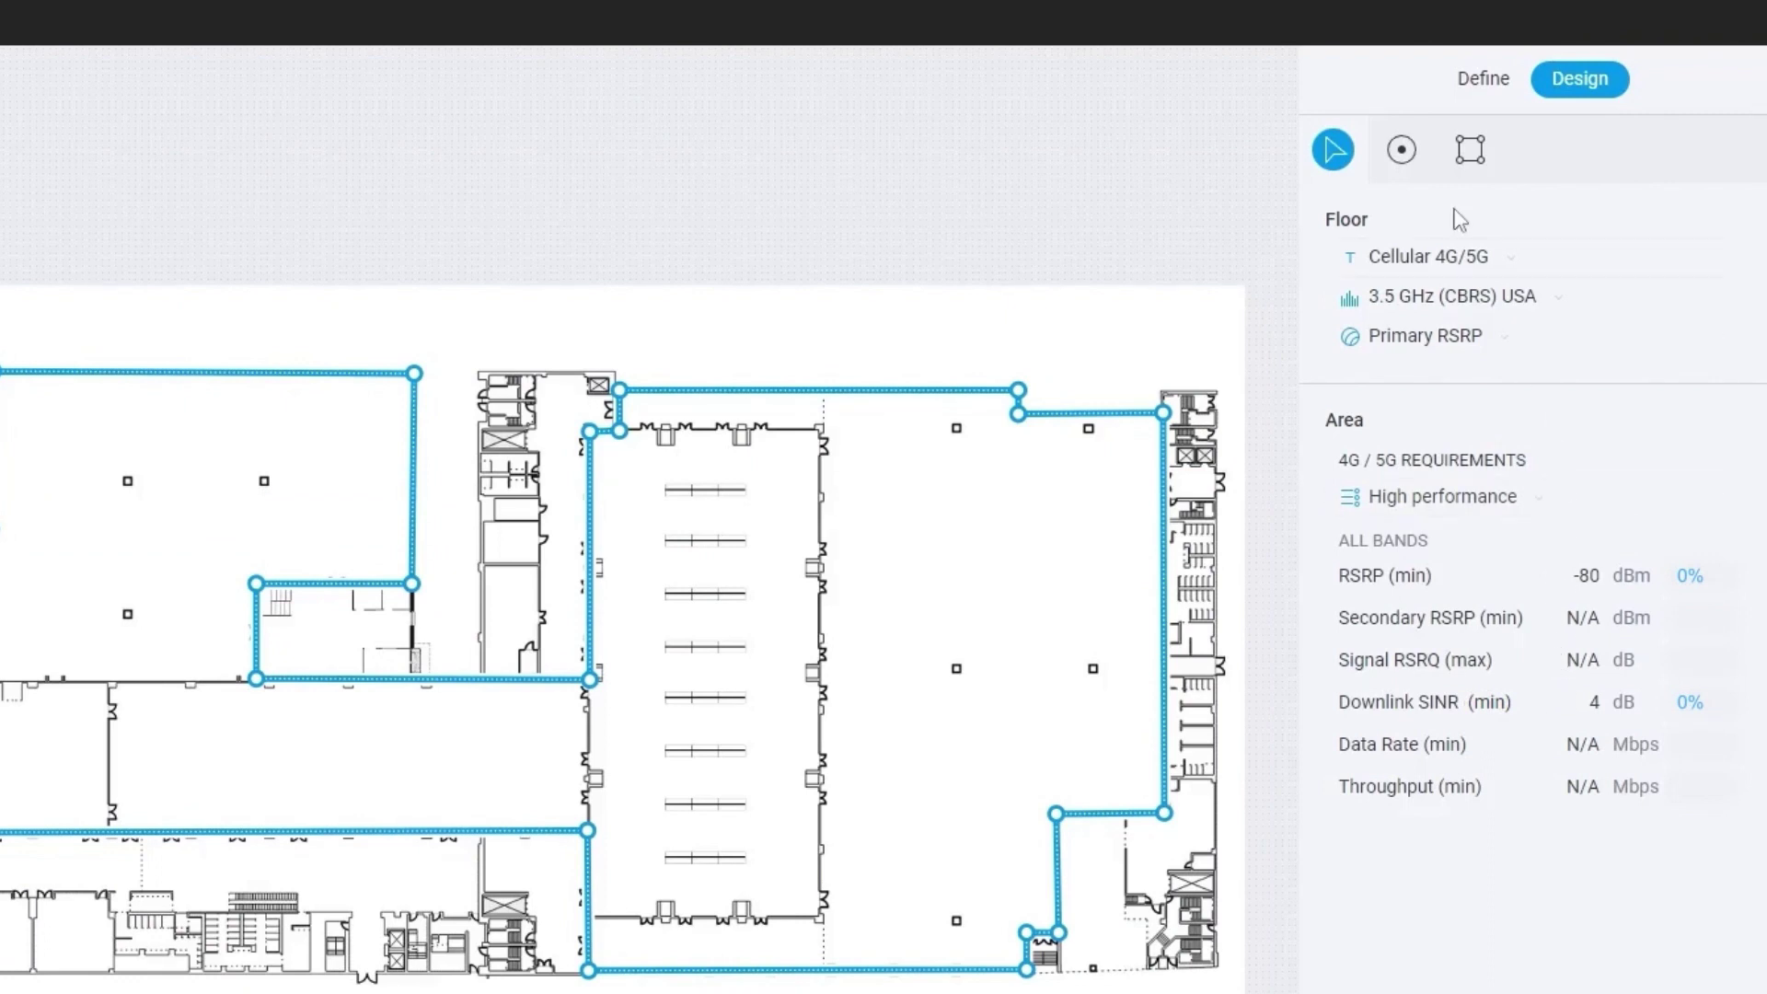
{"action": "left_click", "coordinate": [1403, 153]}
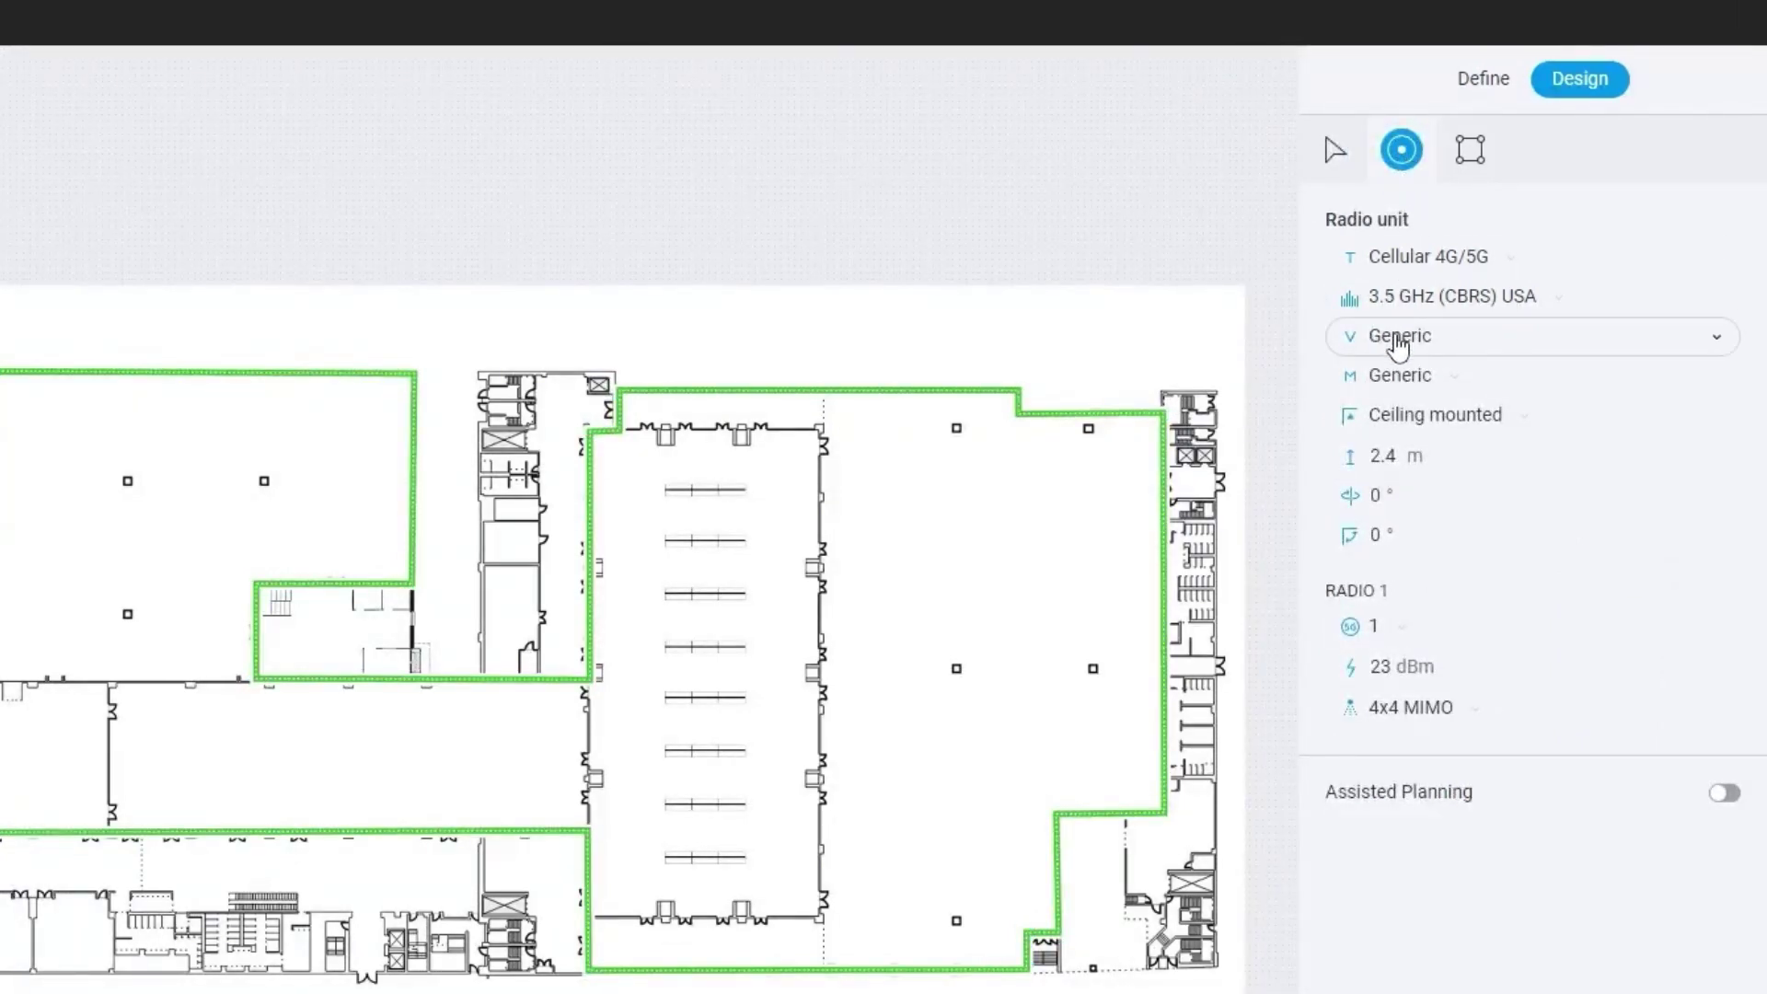
- Choose vendor AWS, model Private 5G radio unit, and change the mounting height from 2.4 to 5 m
{"action": "left_click", "coordinate": [1399, 343]}
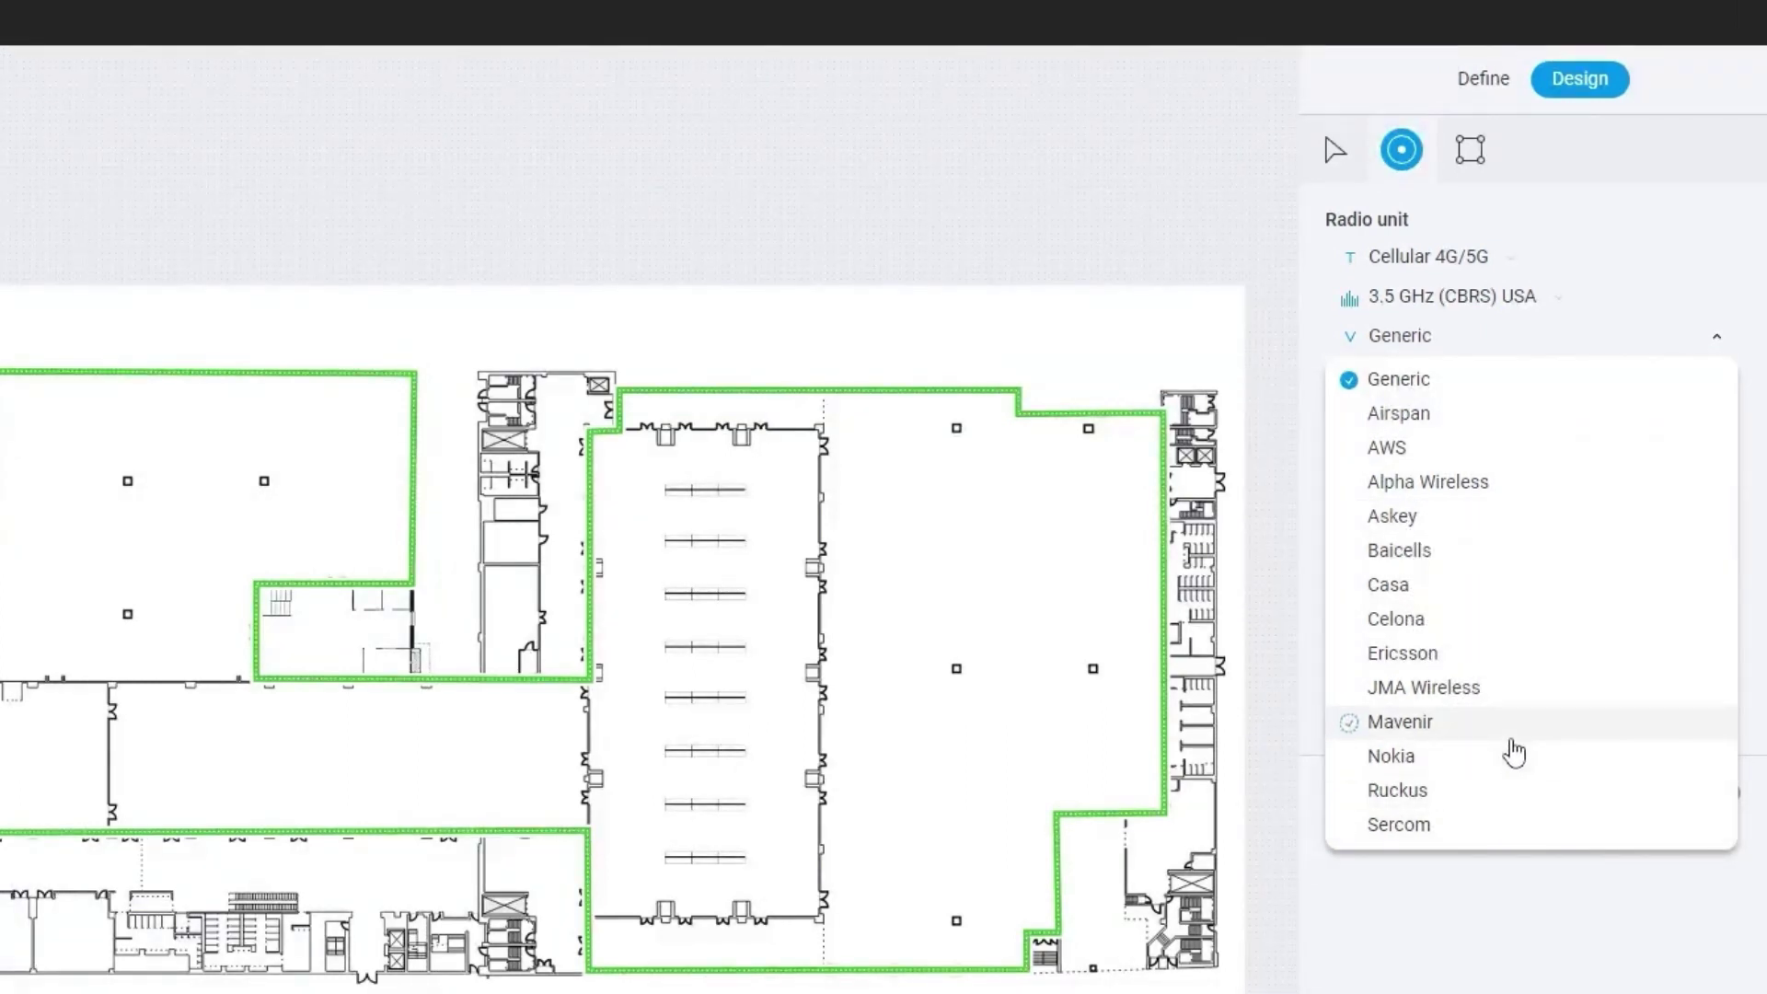
{"action": "left_click", "coordinate": [1472, 416]}
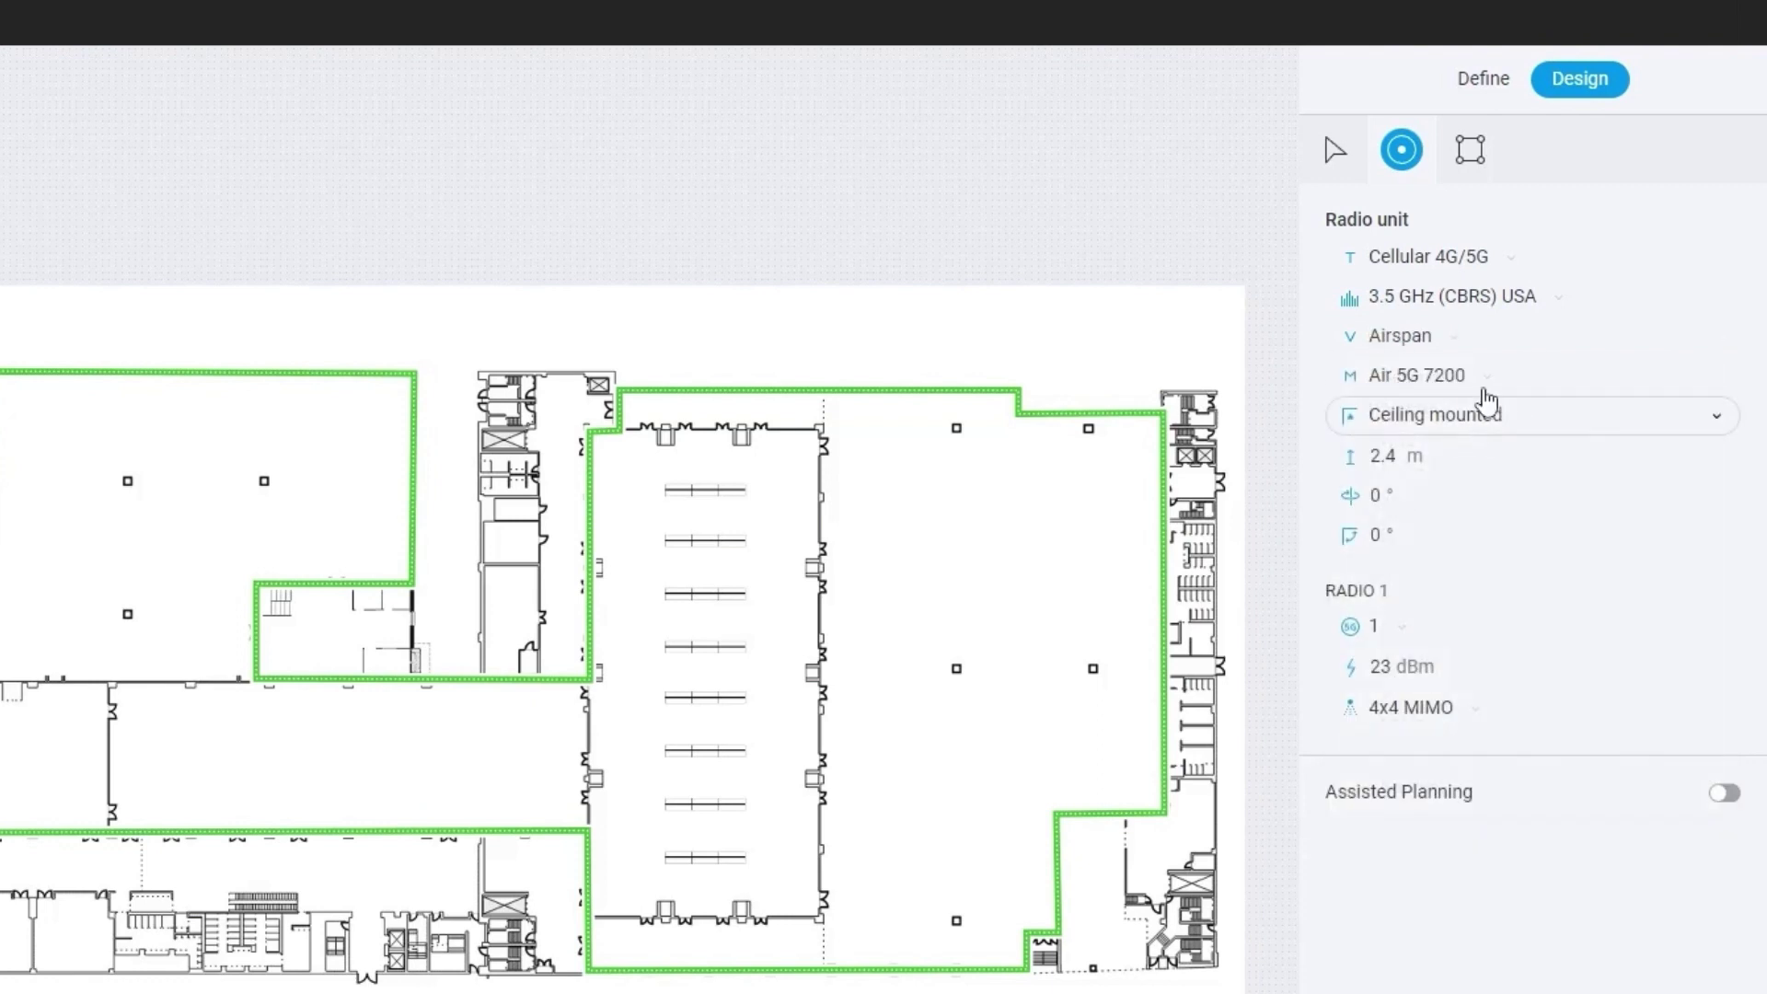
{"action": "left_click", "coordinate": [1497, 376]}
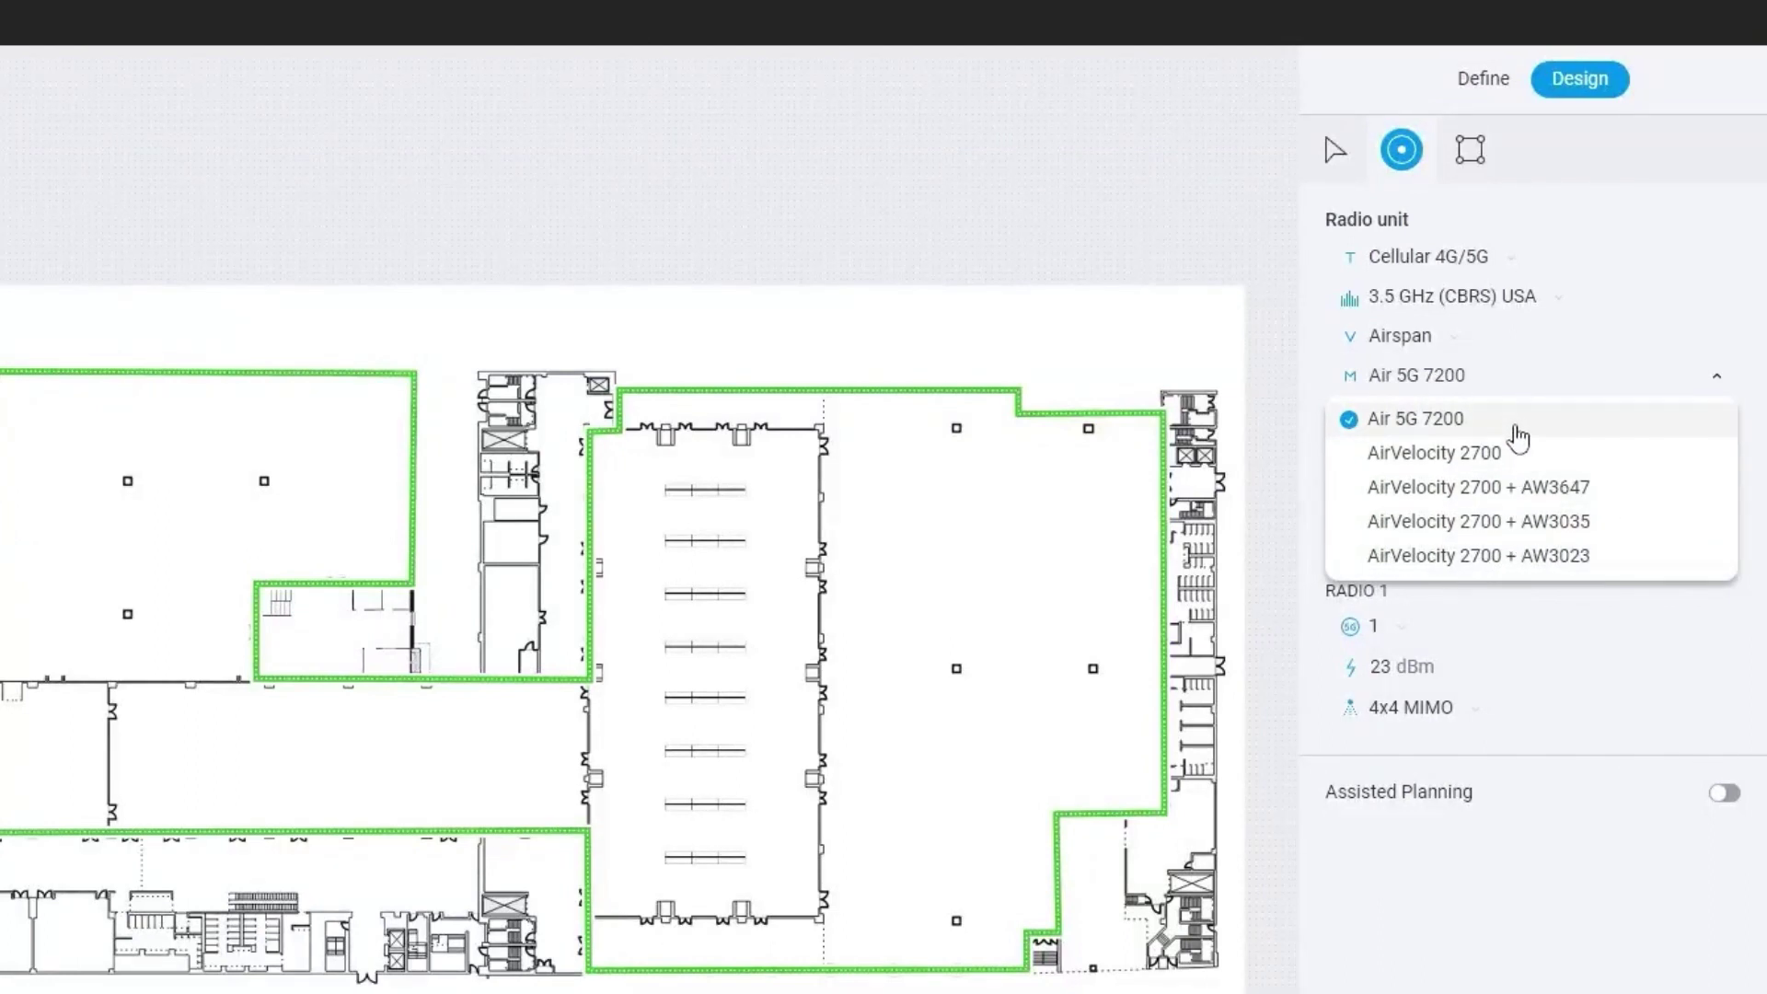
{"action": "left_click", "coordinate": [1483, 342]}
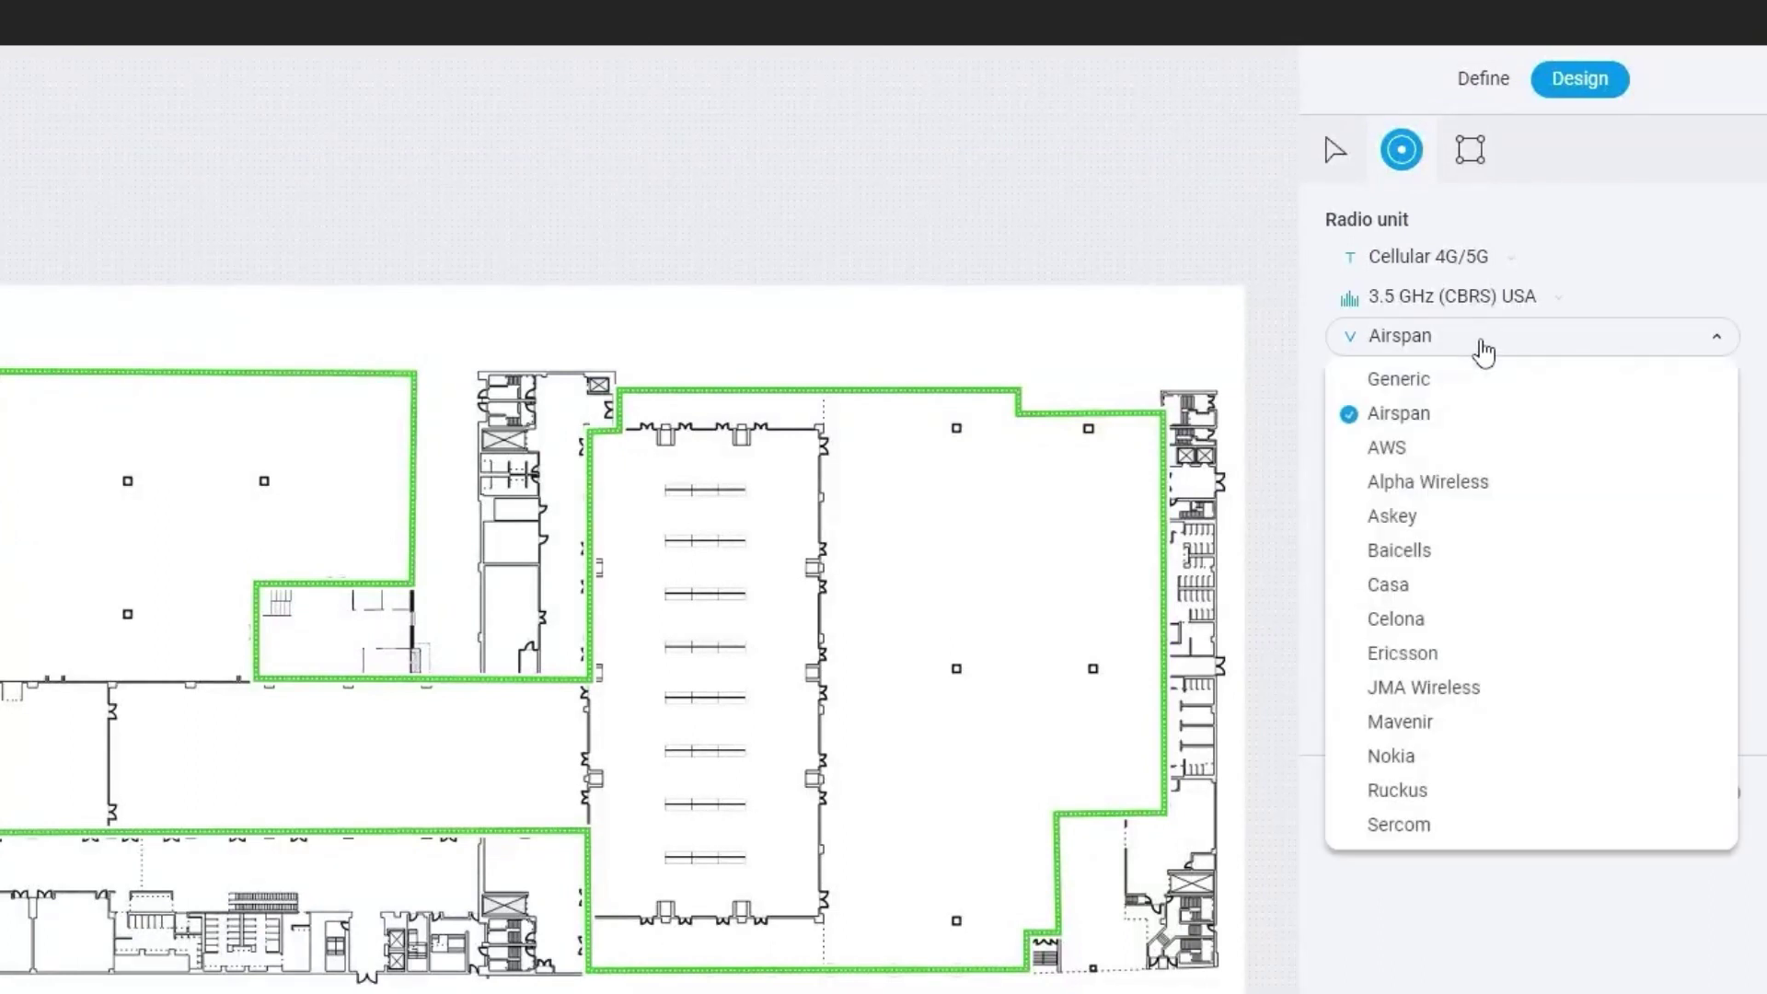
{"action": "left_click", "coordinate": [1444, 451]}
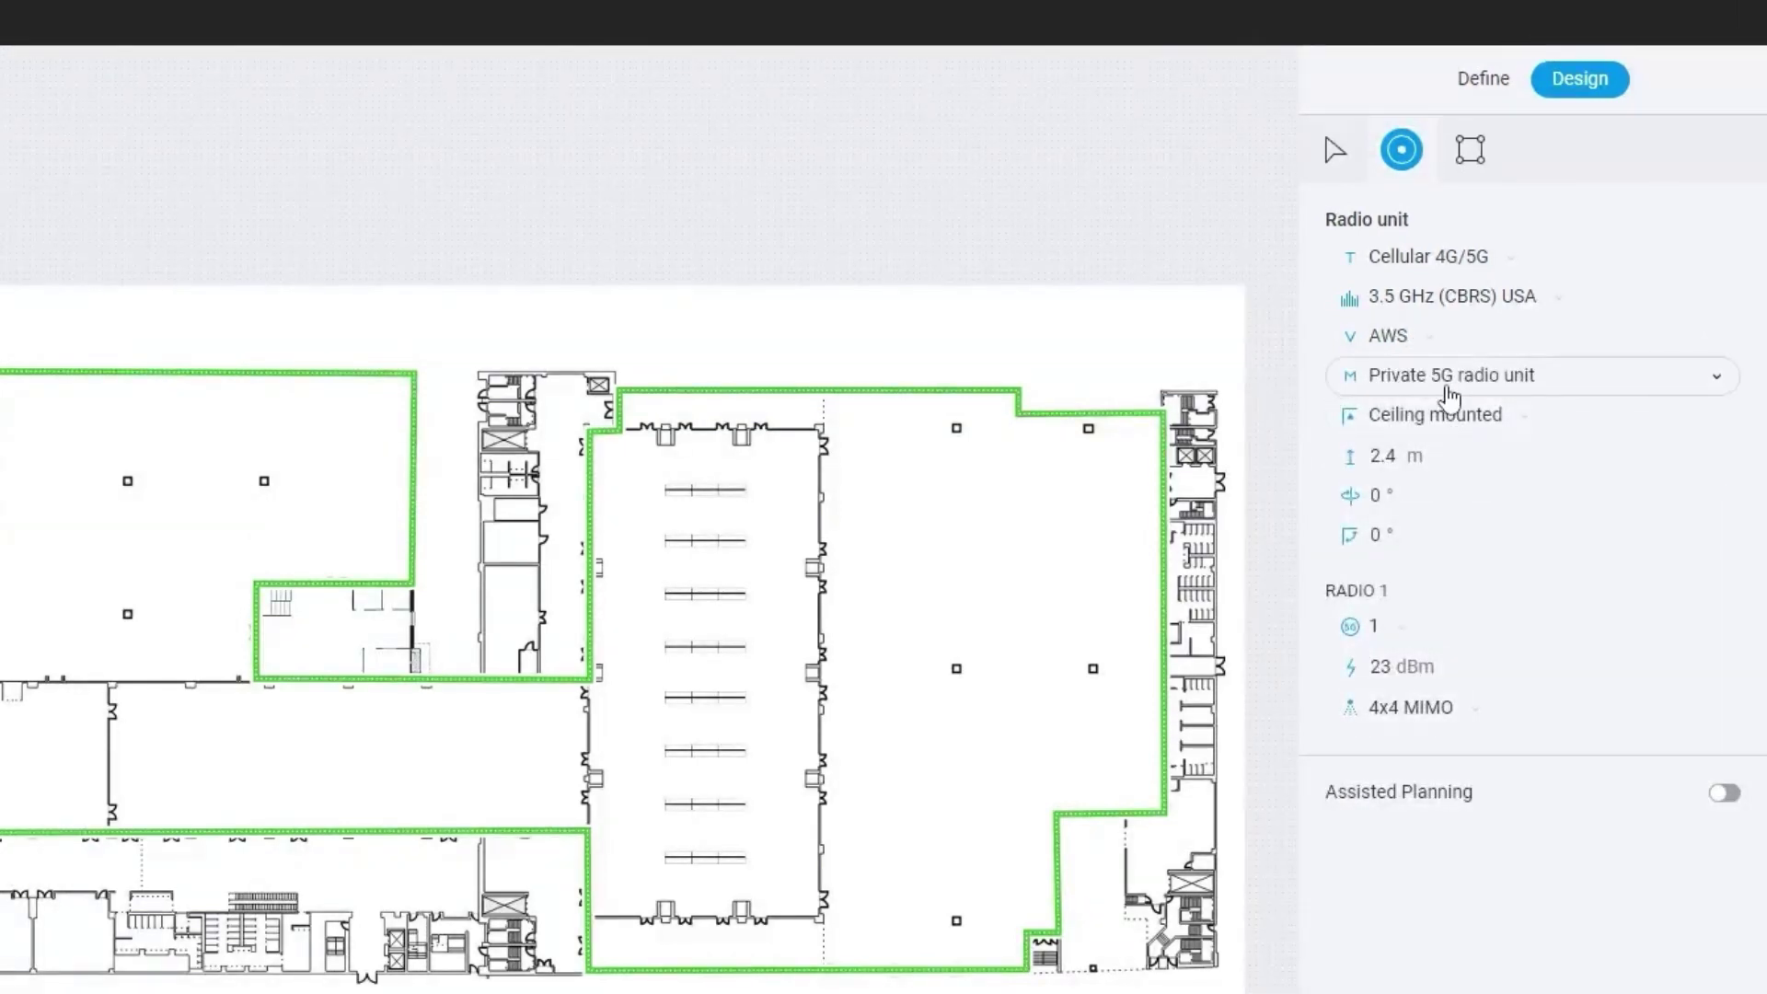
{"action": "left_click", "coordinate": [1450, 391]}
{"action": "left_click", "coordinate": [1449, 423]}
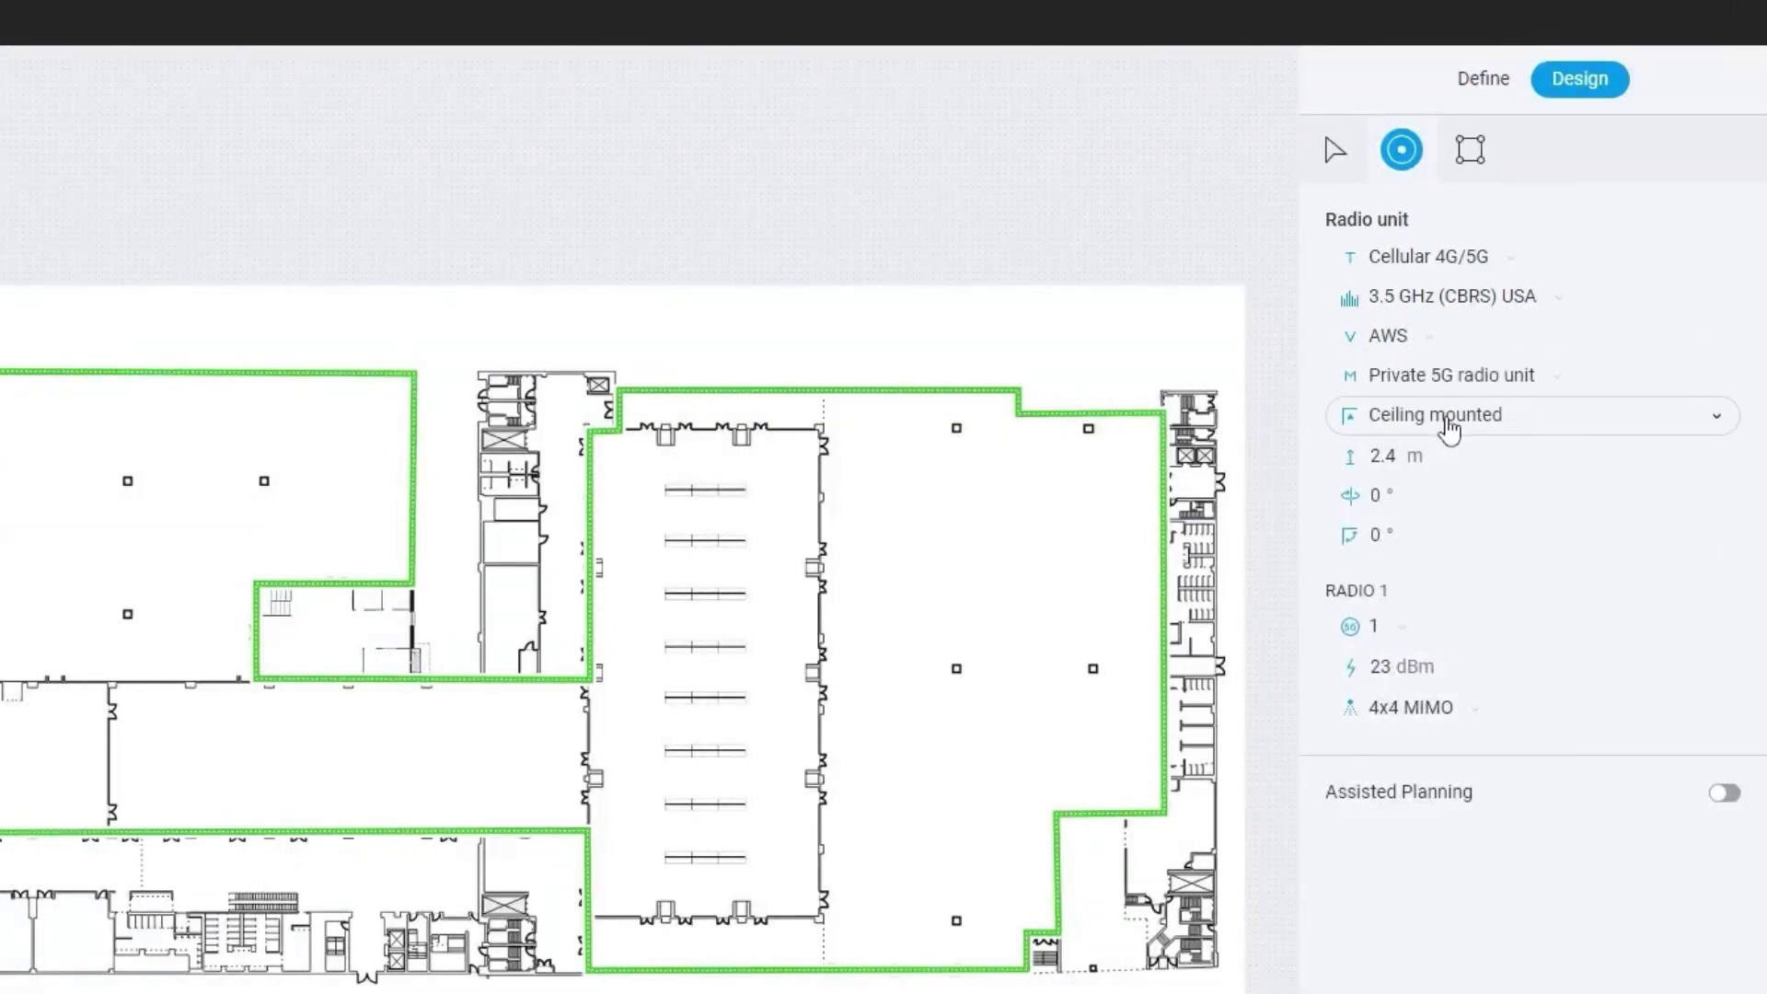
{"action": "left_click", "coordinate": [1397, 456]}
{"action": "left_click_drag", "start_coordinate": [1395, 456], "coordinate": [1364, 455]}
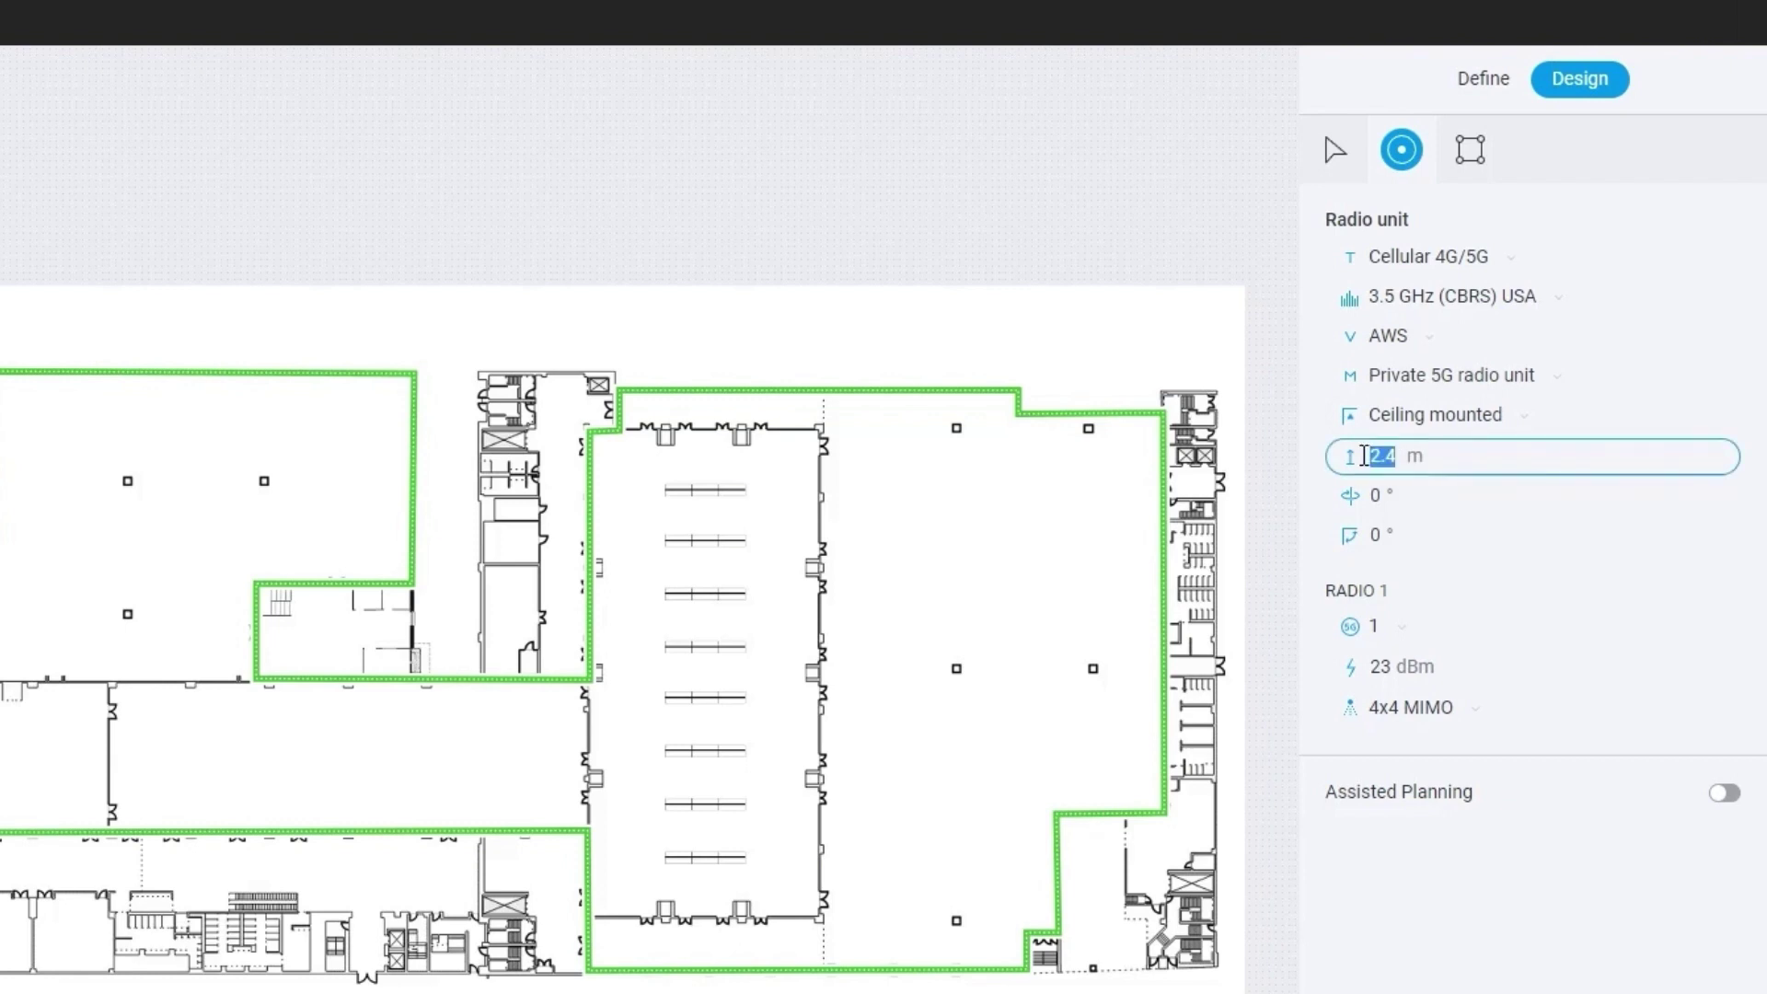
{"action": "type", "text": "5"}
{"action": "key", "text": "Return"}
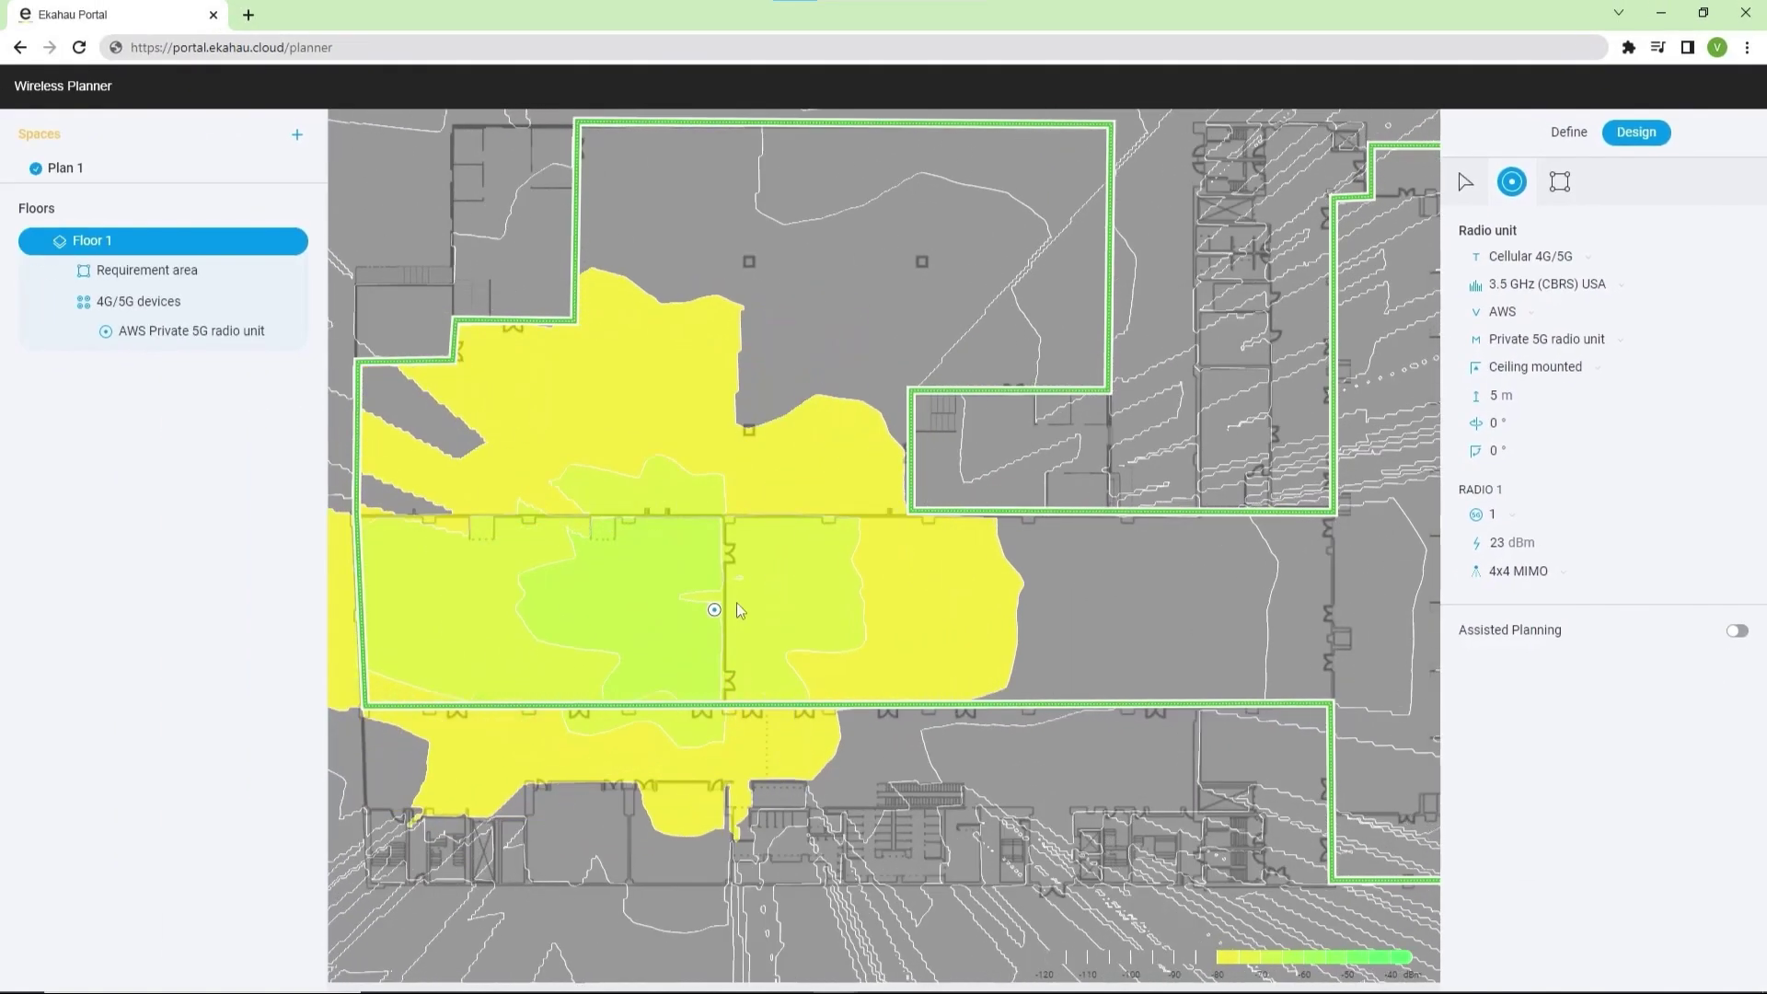
- Move the first radio unit into the left section and add a second in the upper-left area
{"action": "left_click_drag", "start_coordinate": [736, 602], "coordinate": [512, 622]}
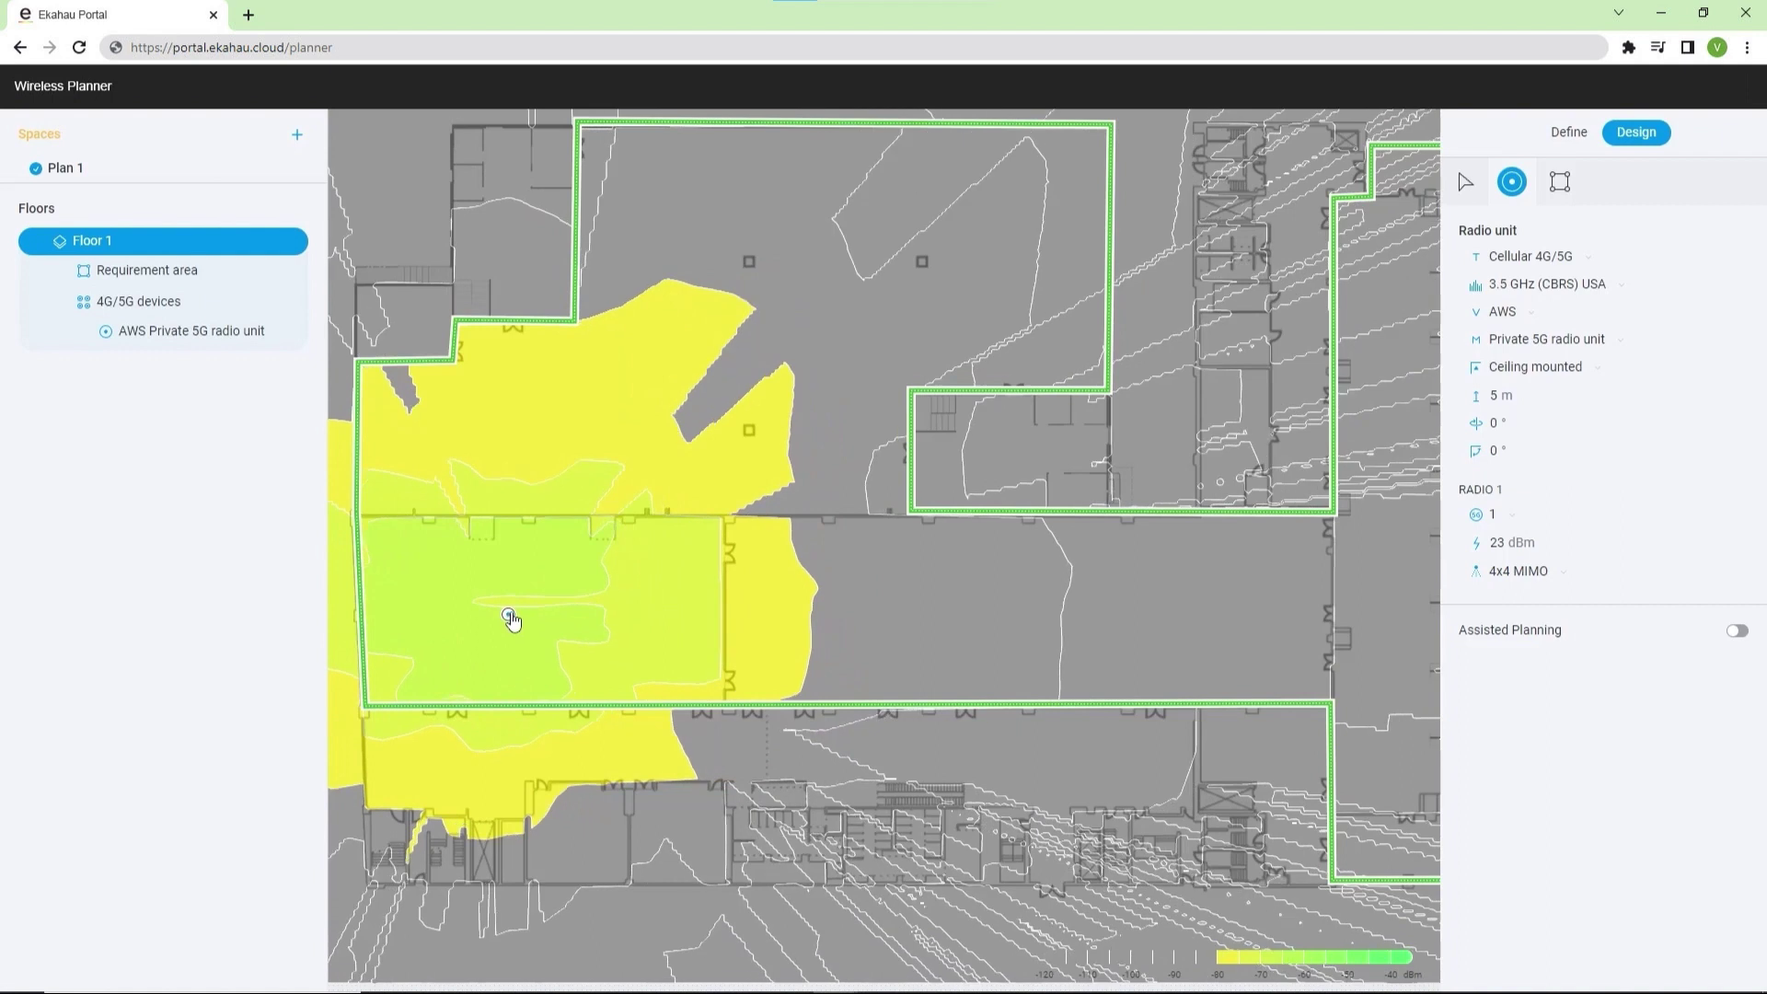
{"action": "scroll", "coordinate": [622, 593], "scroll_direction": "down", "scroll_amount": 3}
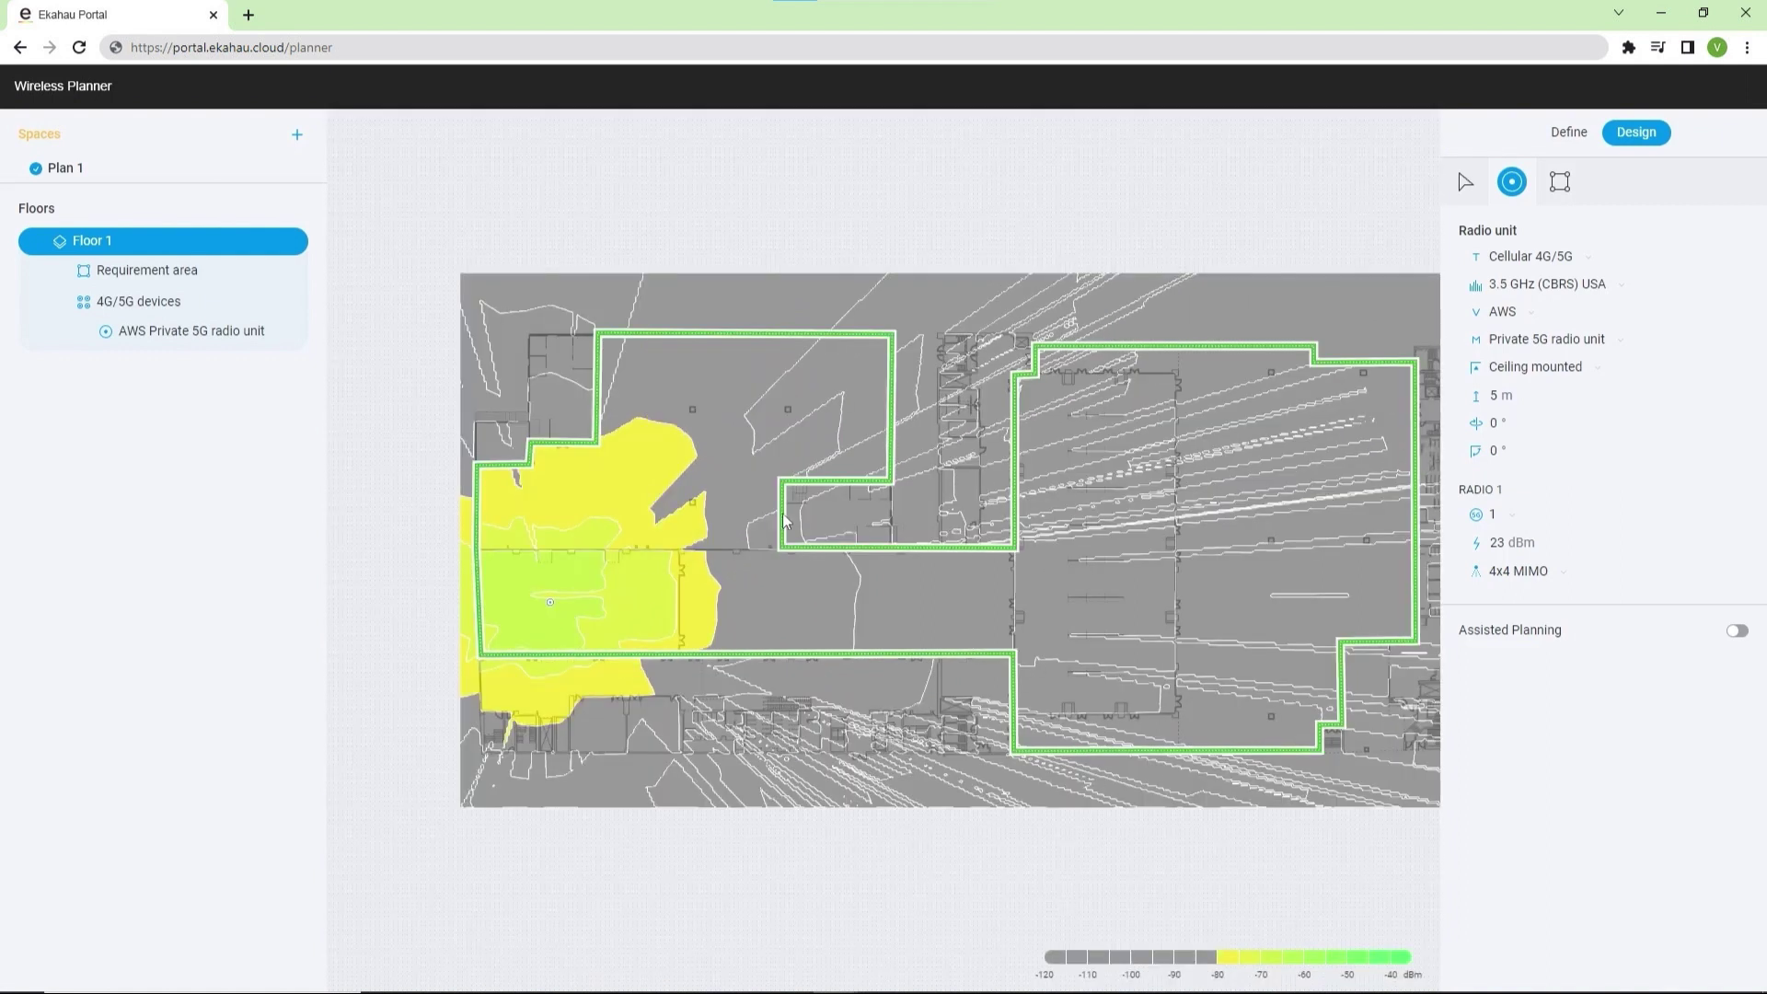
{"action": "left_click_drag", "start_coordinate": [785, 521], "coordinate": [737, 531]}
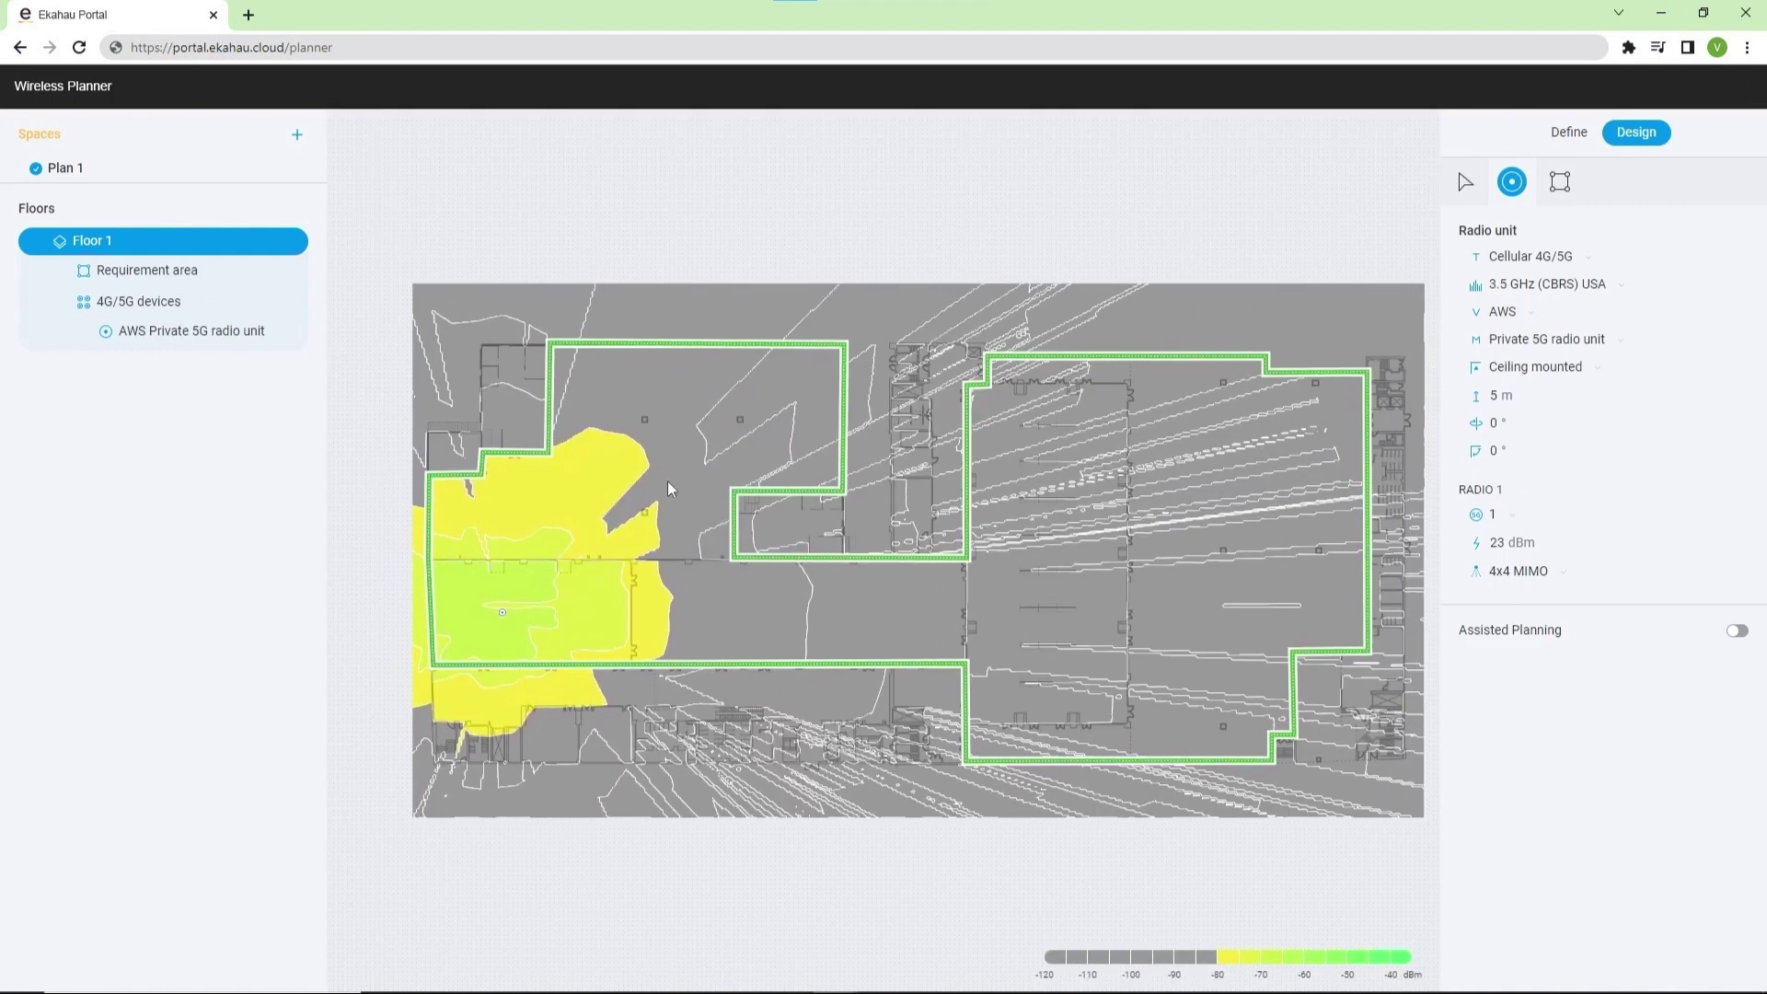
{"action": "left_click", "coordinate": [641, 397]}
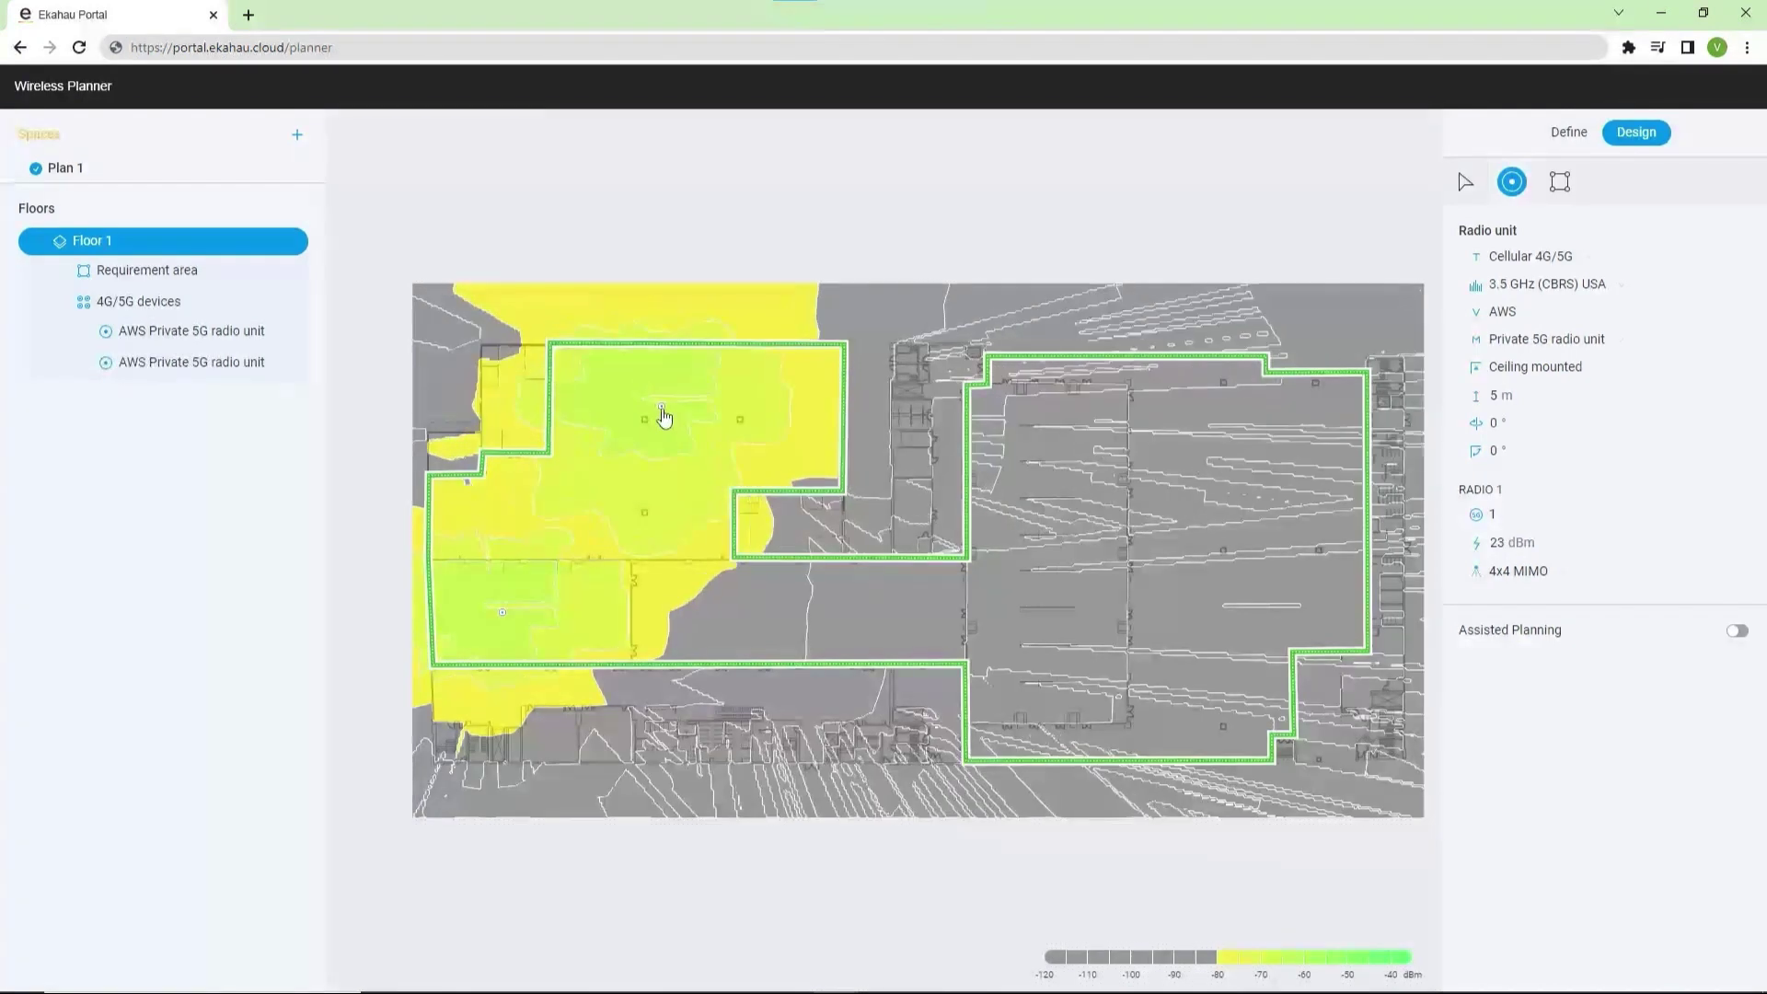
{"action": "mouse_move", "coordinate": [647, 434]}
{"action": "left_mouse_down"}
{"action": "mouse_move", "coordinate": [644, 402]}
{"action": "mouse_move", "coordinate": [672, 410]}
{"action": "mouse_move", "coordinate": [673, 433]}
{"action": "left_mouse_up"}
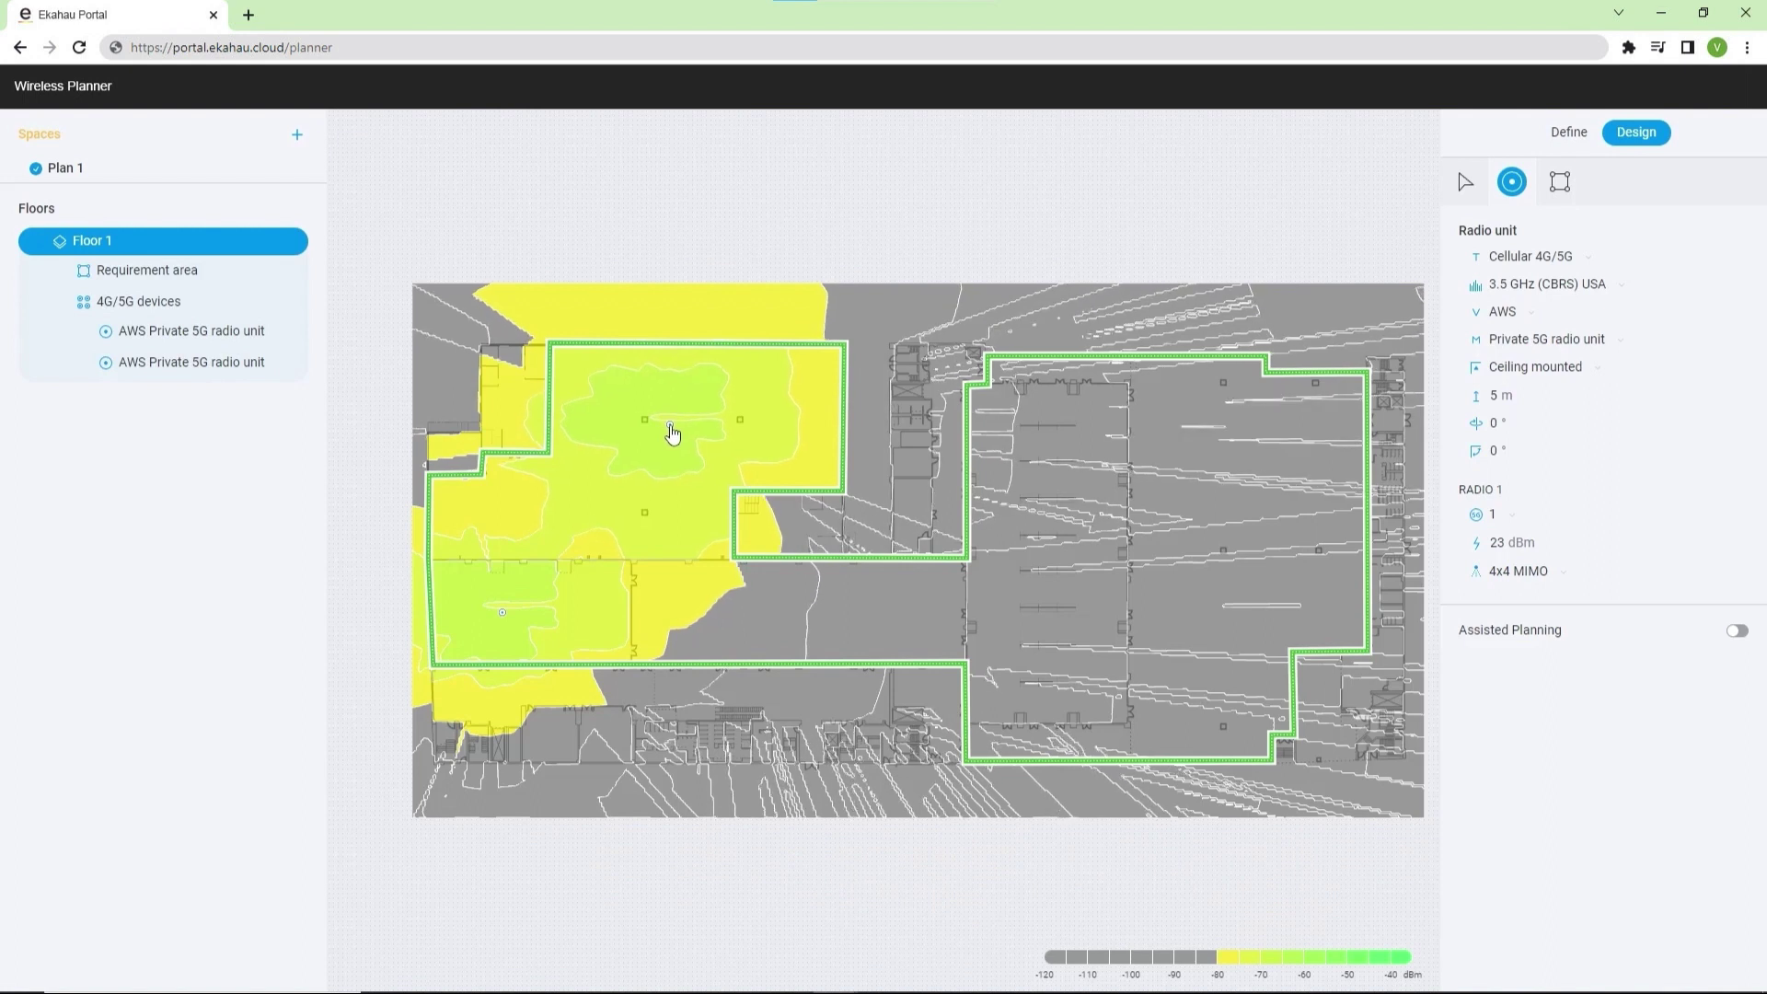
{"action": "left_click_drag", "start_coordinate": [505, 619], "coordinate": [500, 617]}
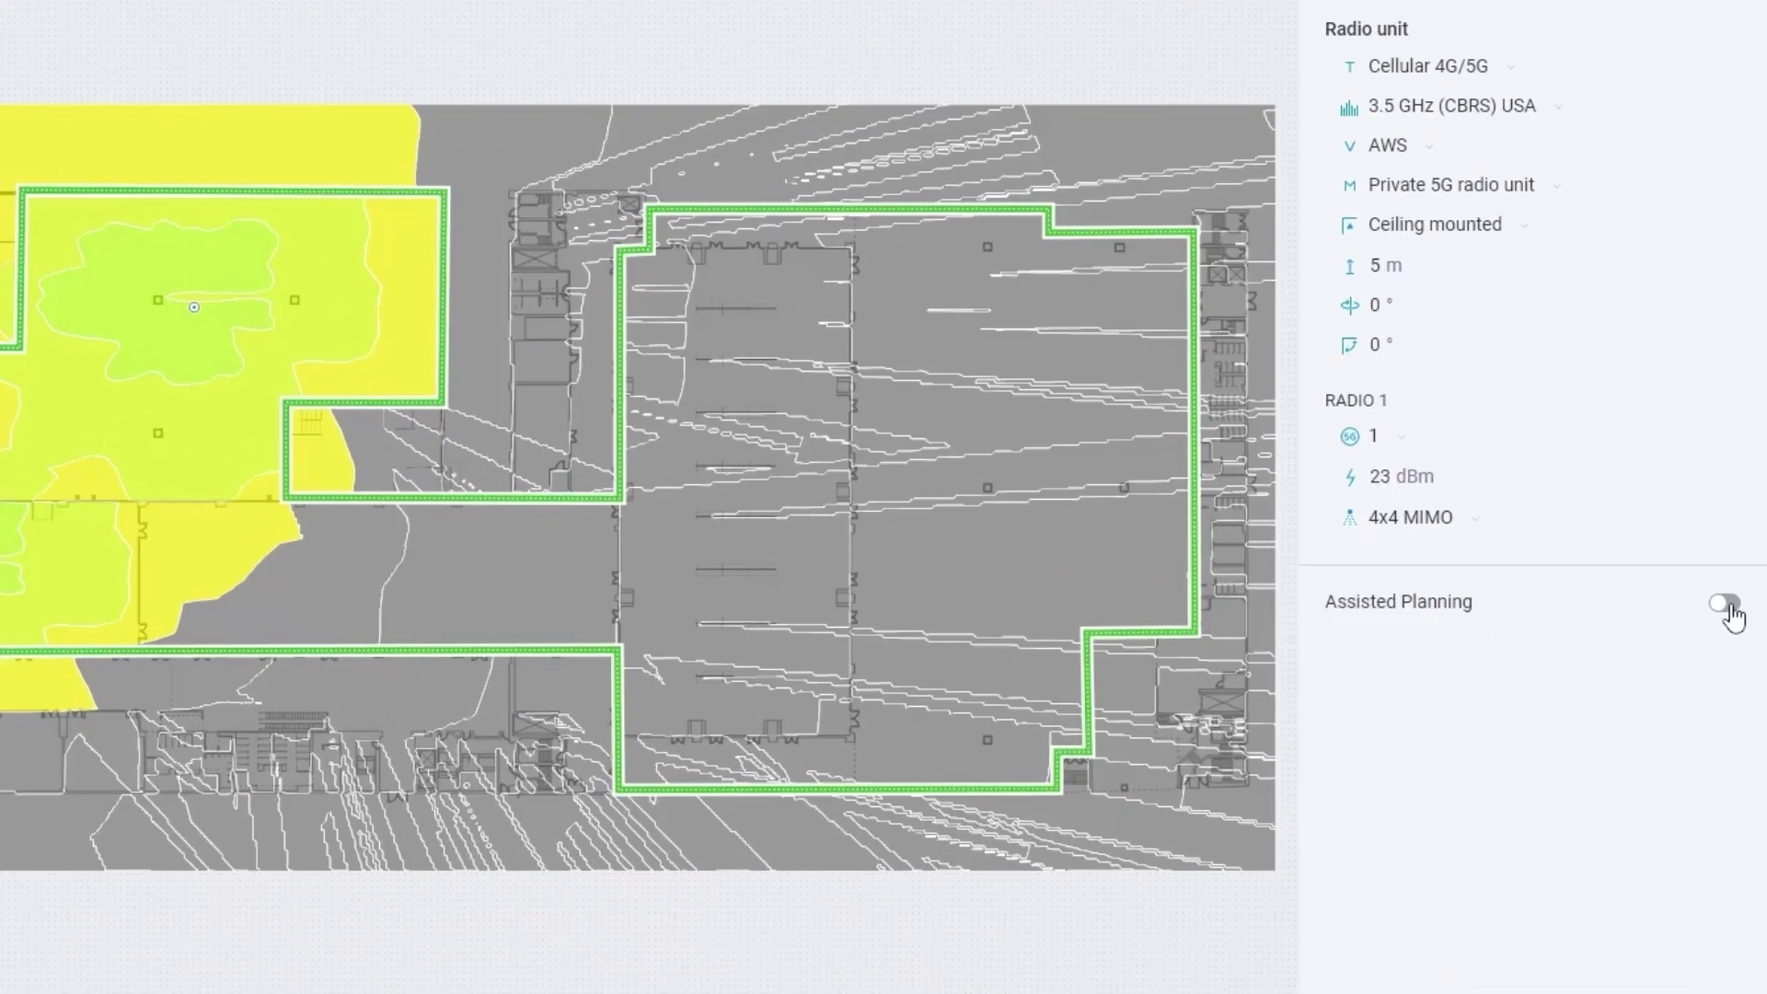
- Turn on assisted planning and place five more radio units in the corridor and right building
{"action": "left_click", "coordinate": [1739, 634]}
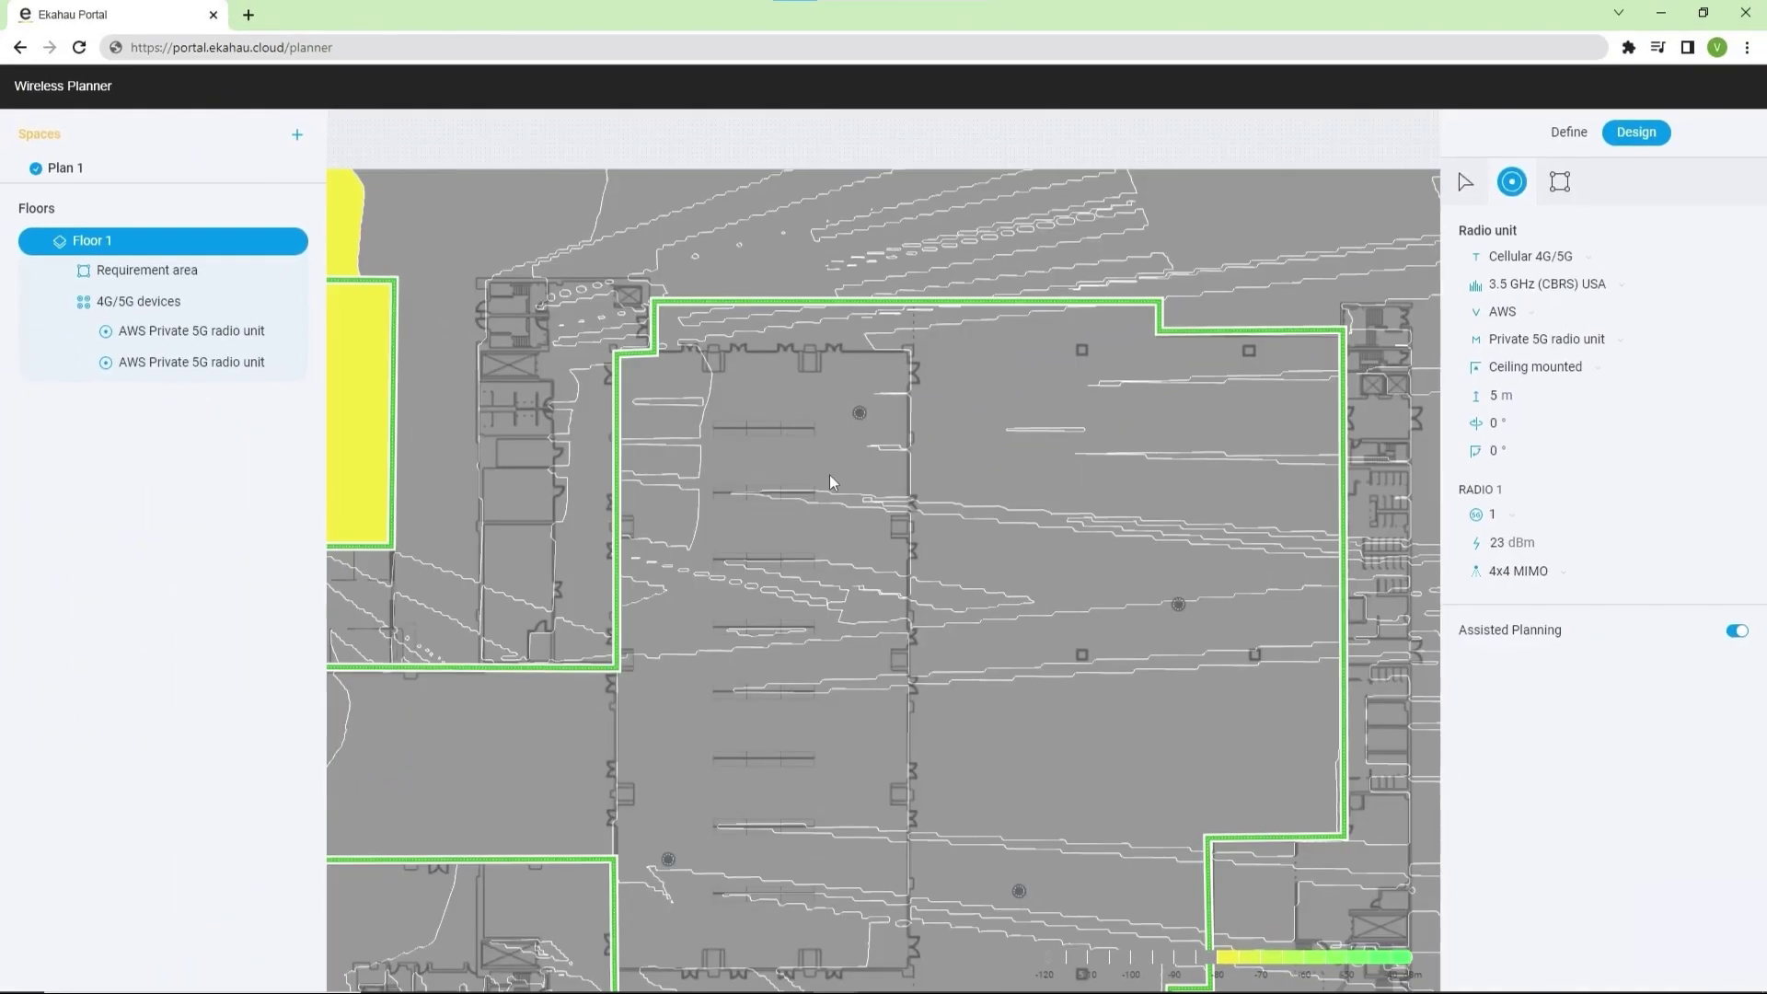
{"action": "scroll", "coordinate": [830, 473], "scroll_direction": "down", "scroll_amount": 5}
{"action": "left_click_drag", "start_coordinate": [787, 488], "coordinate": [1085, 476]}
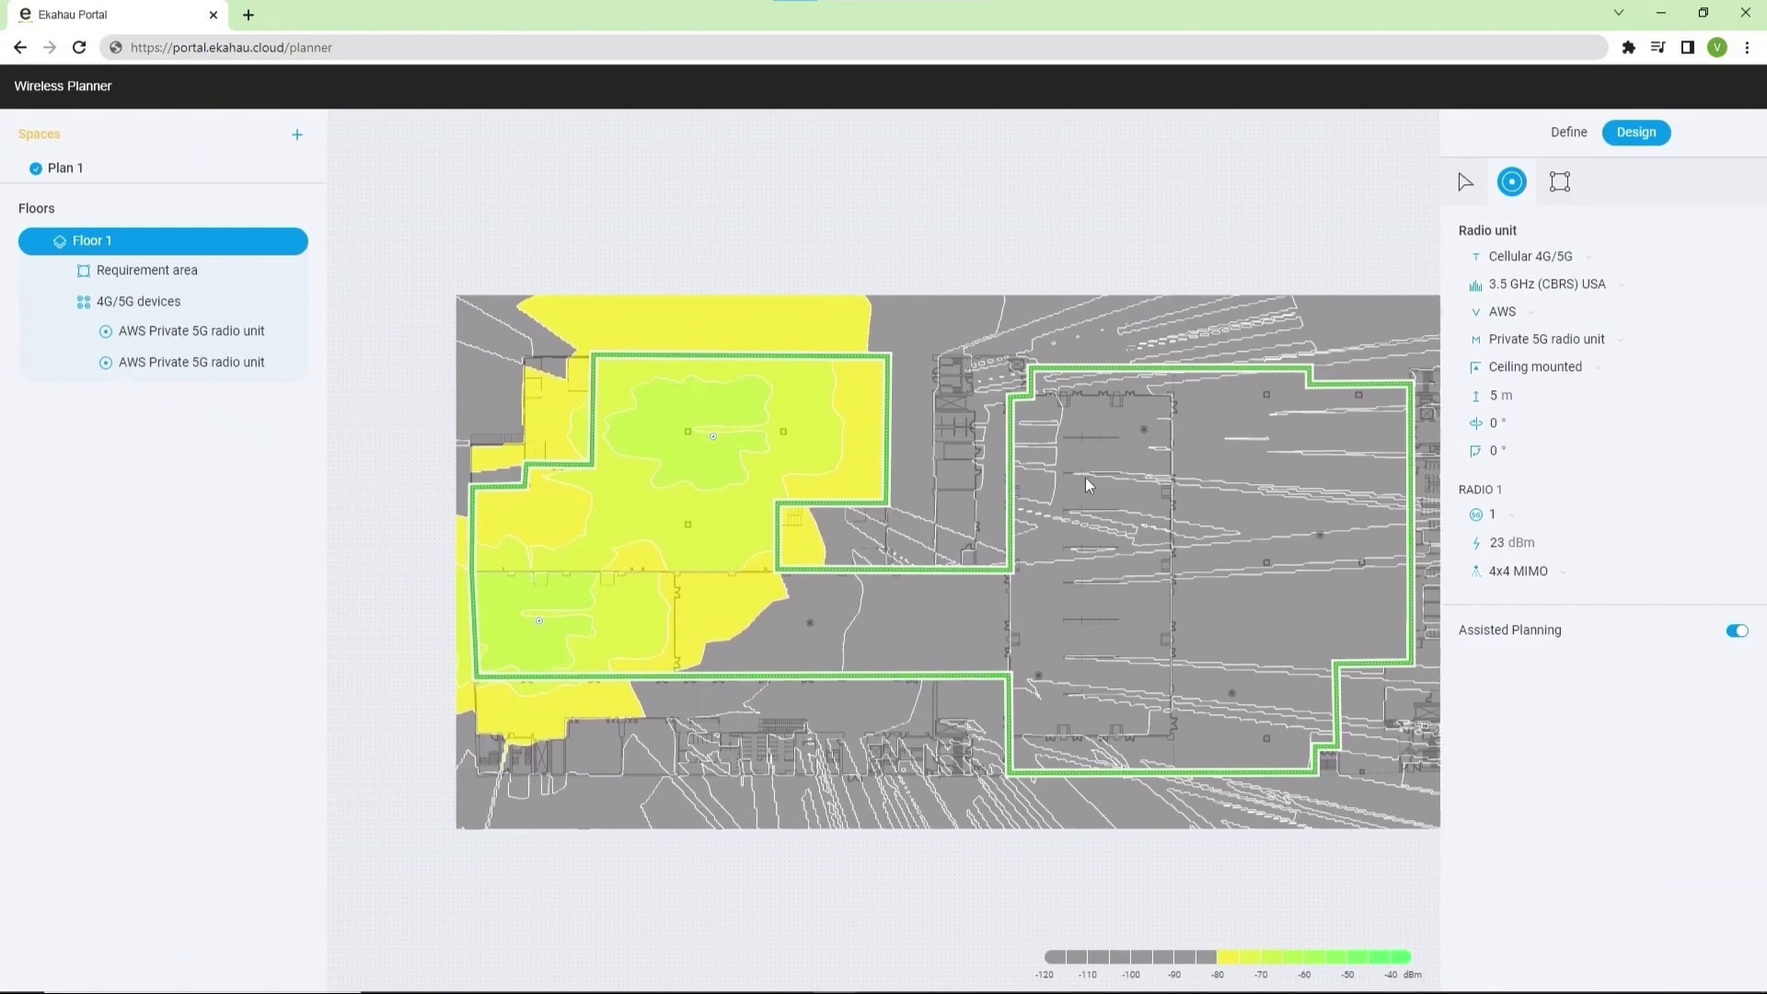
{"action": "left_click", "coordinate": [813, 633]}
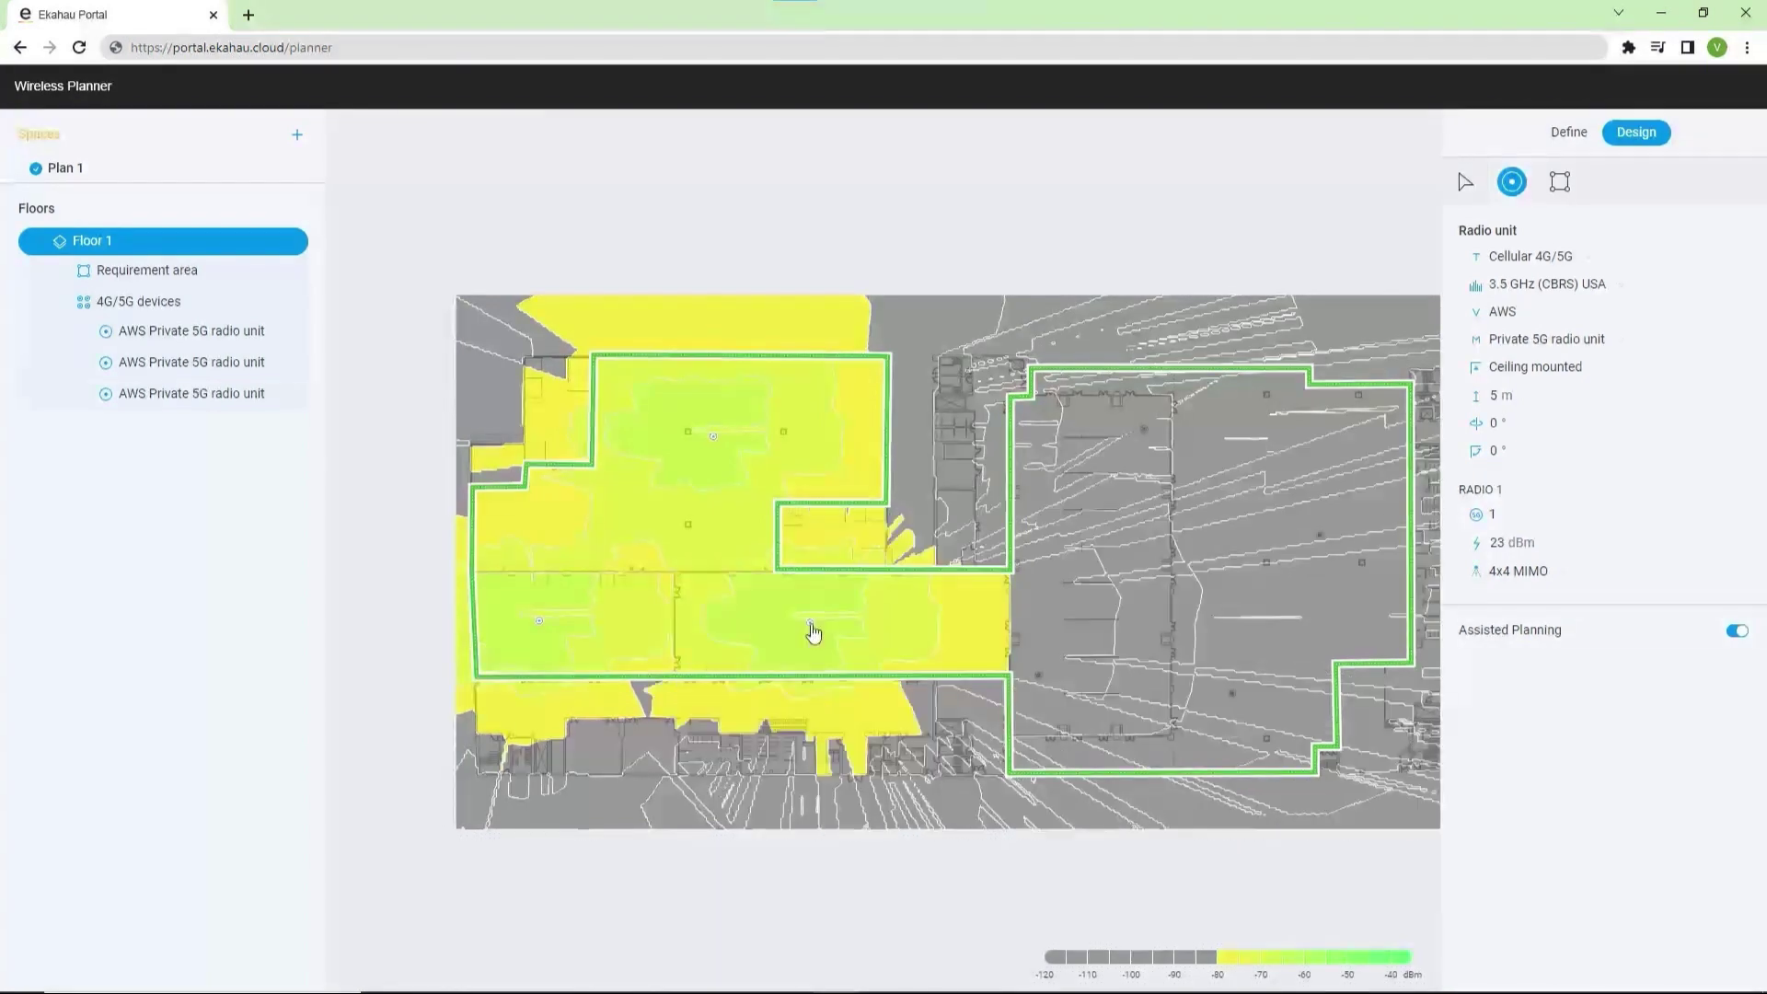
{"action": "left_click", "coordinate": [1041, 678]}
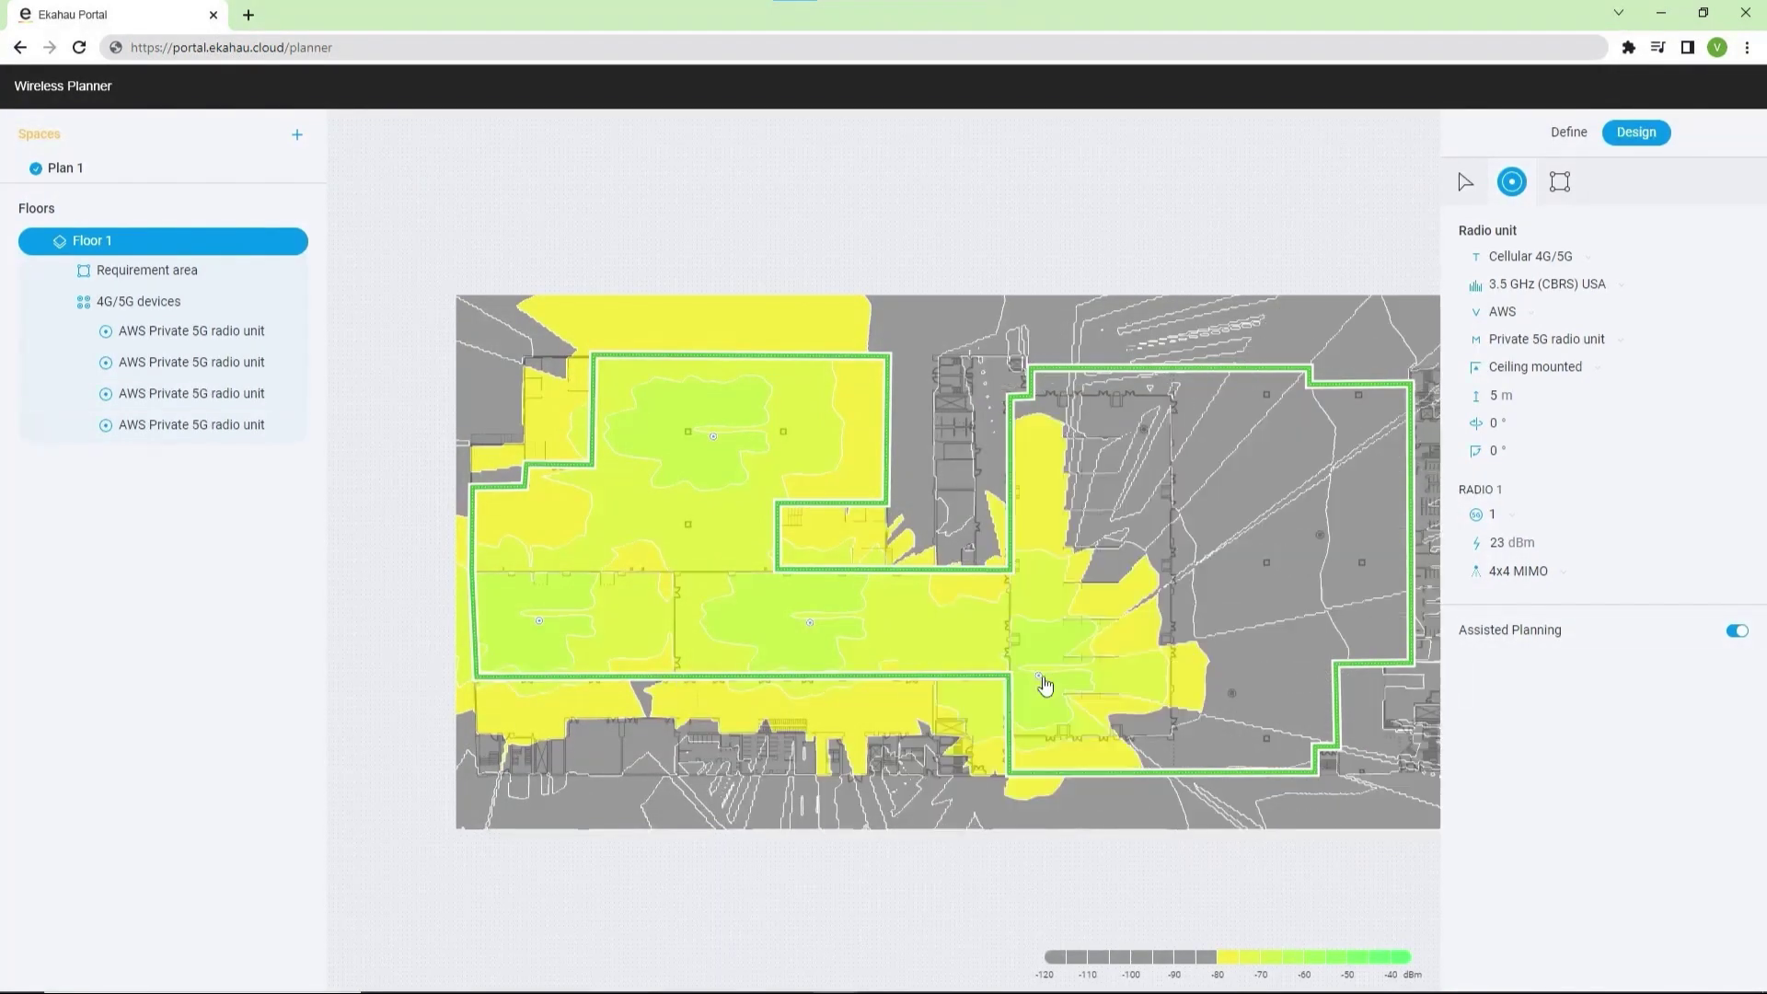
{"action": "left_click", "coordinate": [1233, 697]}
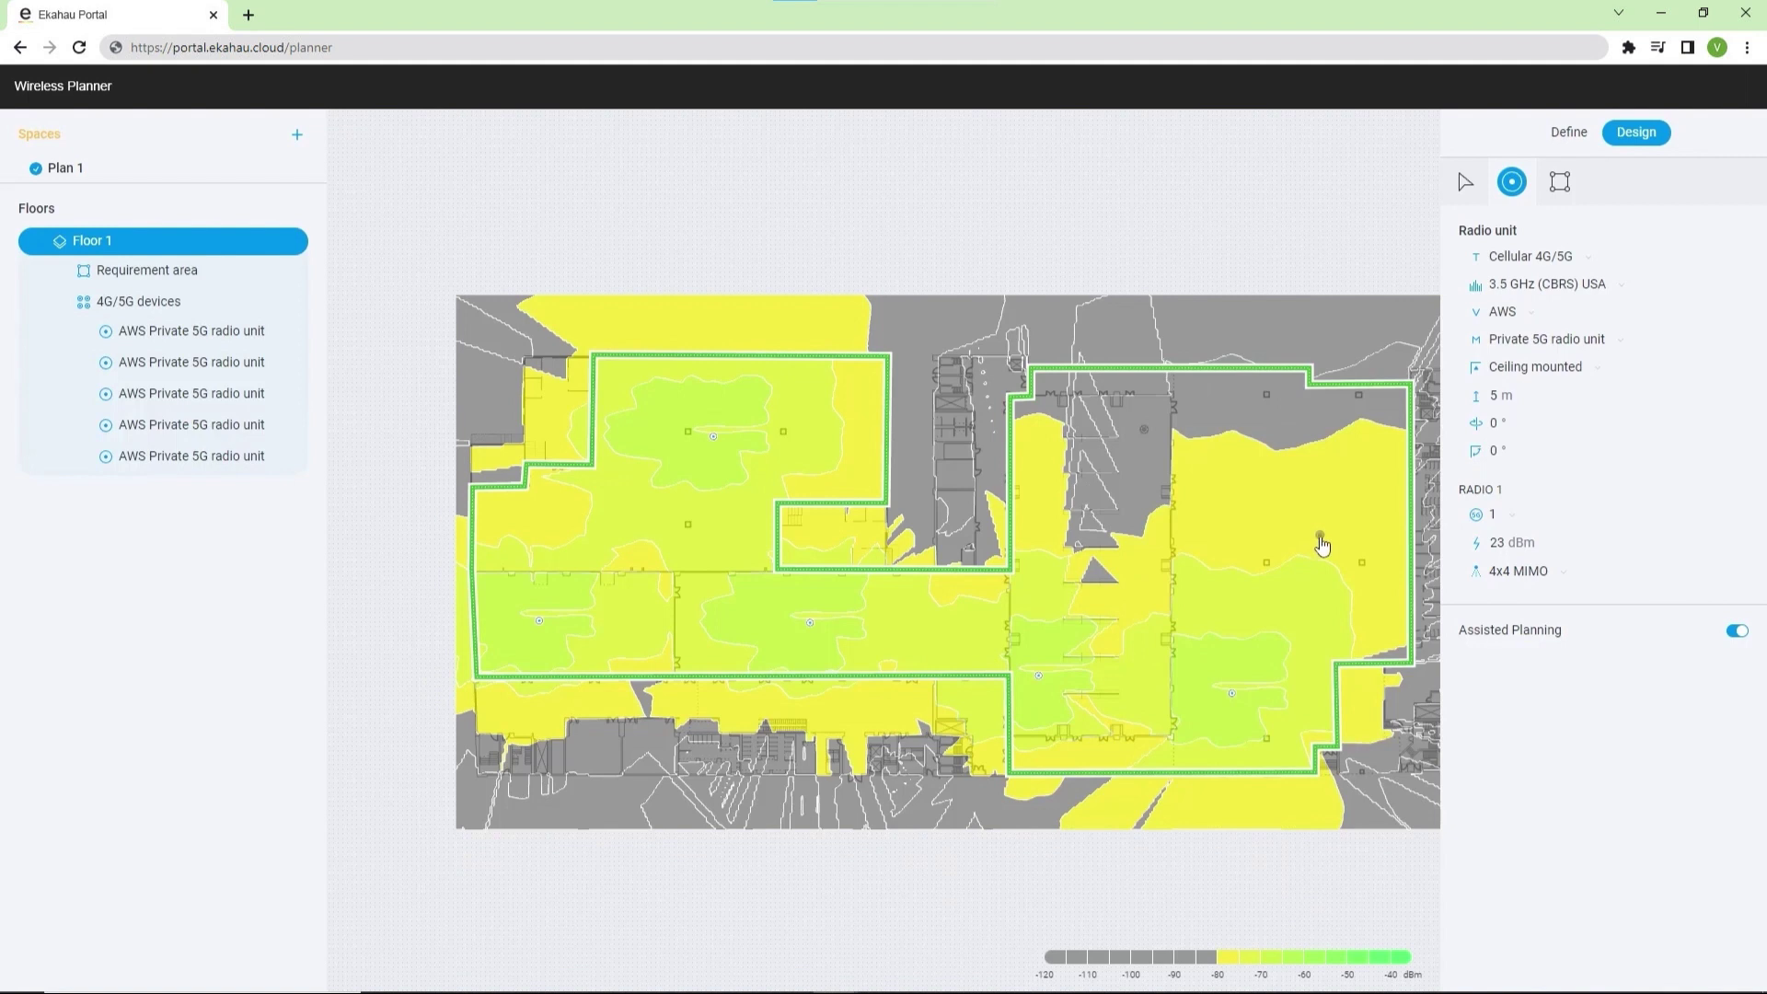
{"action": "left_click", "coordinate": [1320, 538]}
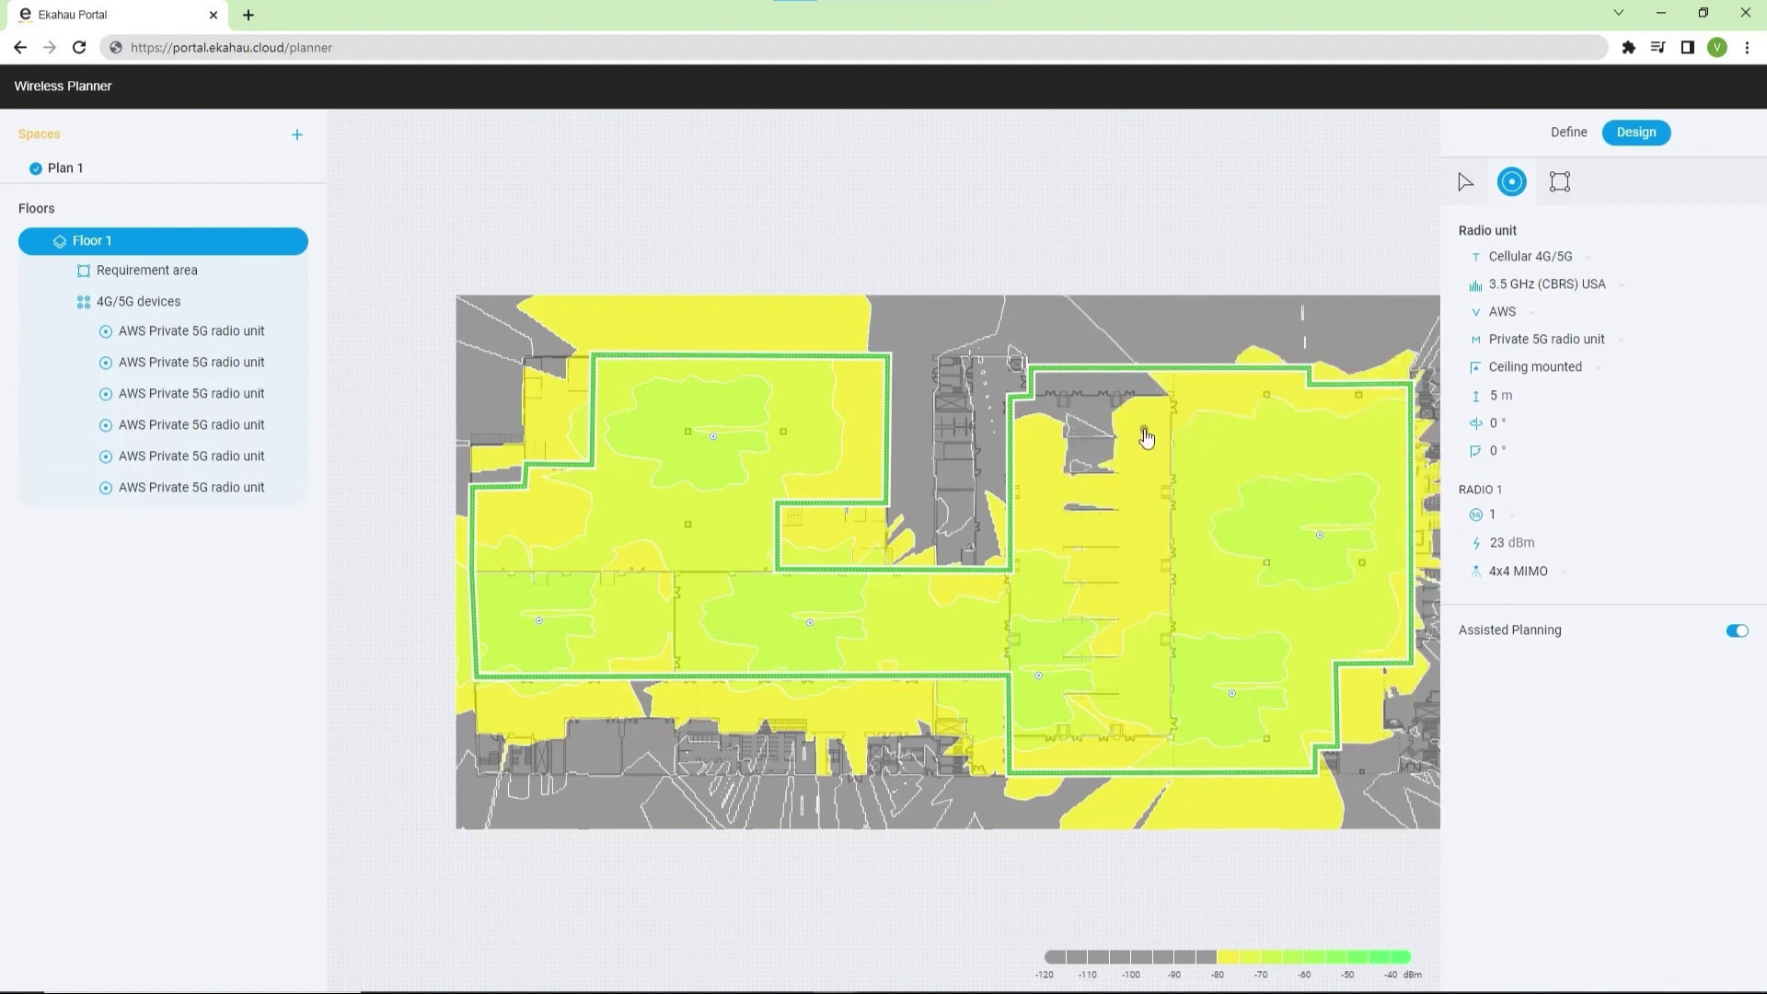
{"action": "left_click", "coordinate": [1145, 435]}
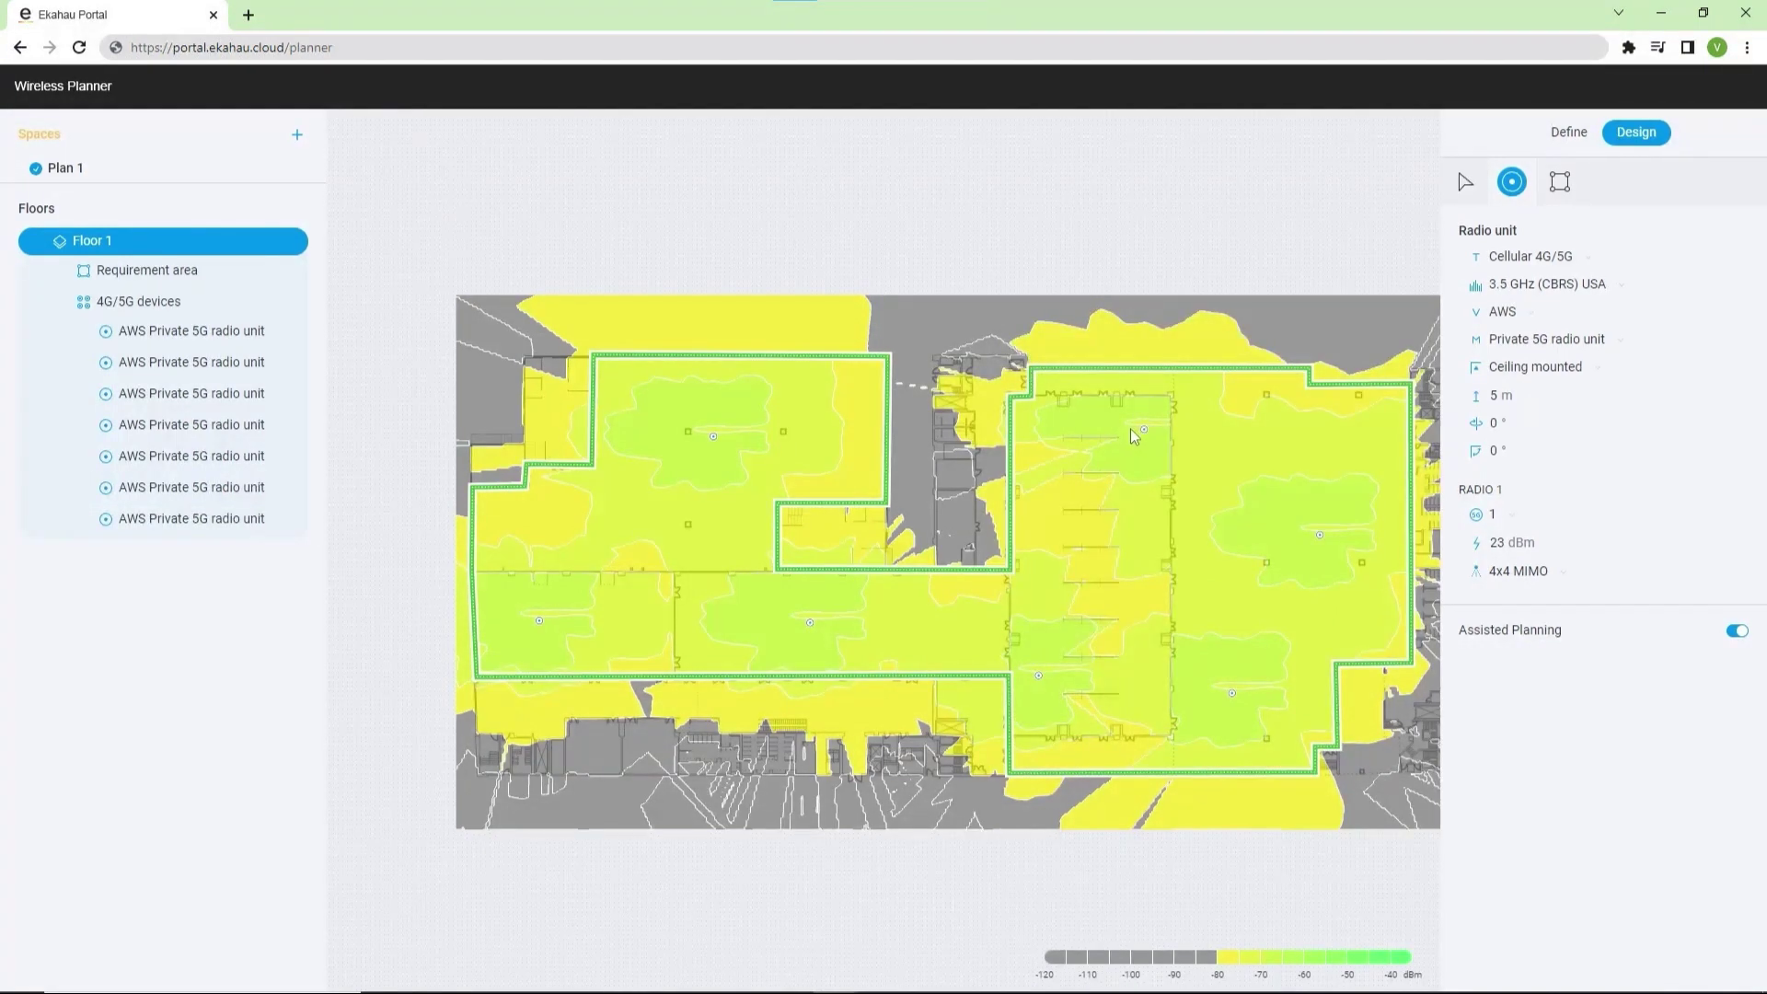
{"action": "left_click_drag", "start_coordinate": [1083, 485], "coordinate": [1046, 454]}
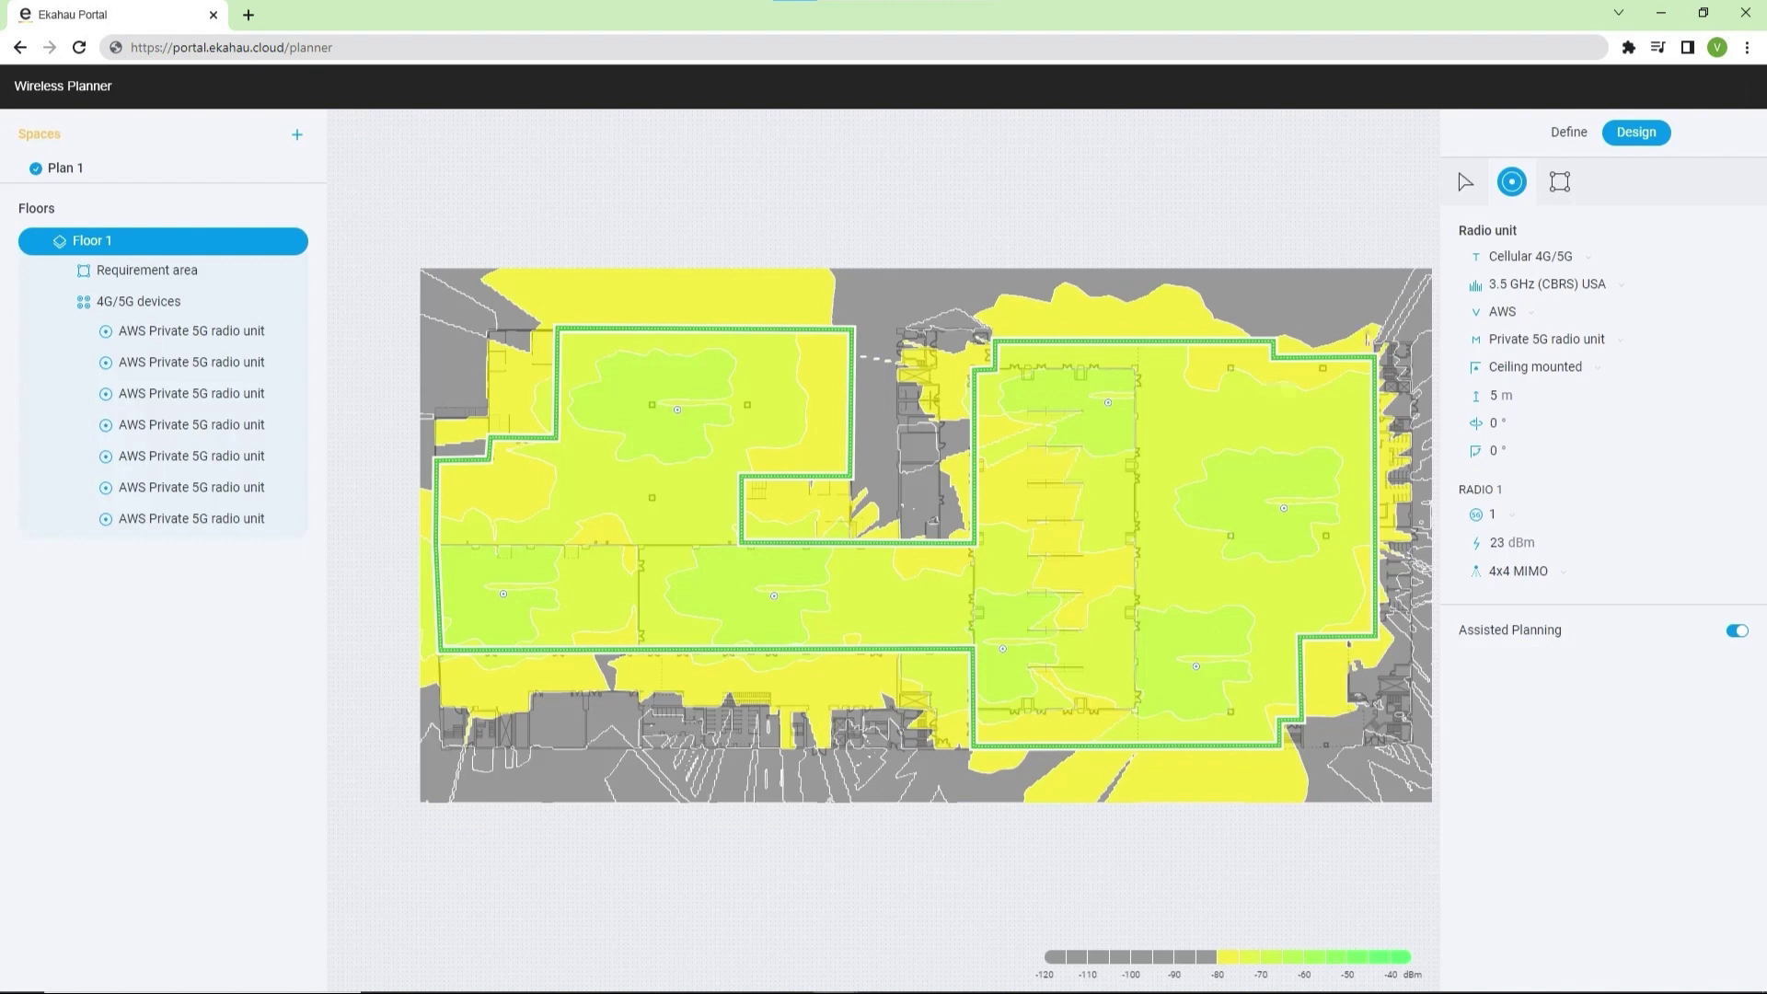
- Show the Downlink SINR heat map and pan across both buildings to check coverage
{"action": "left_click", "coordinate": [1467, 184]}
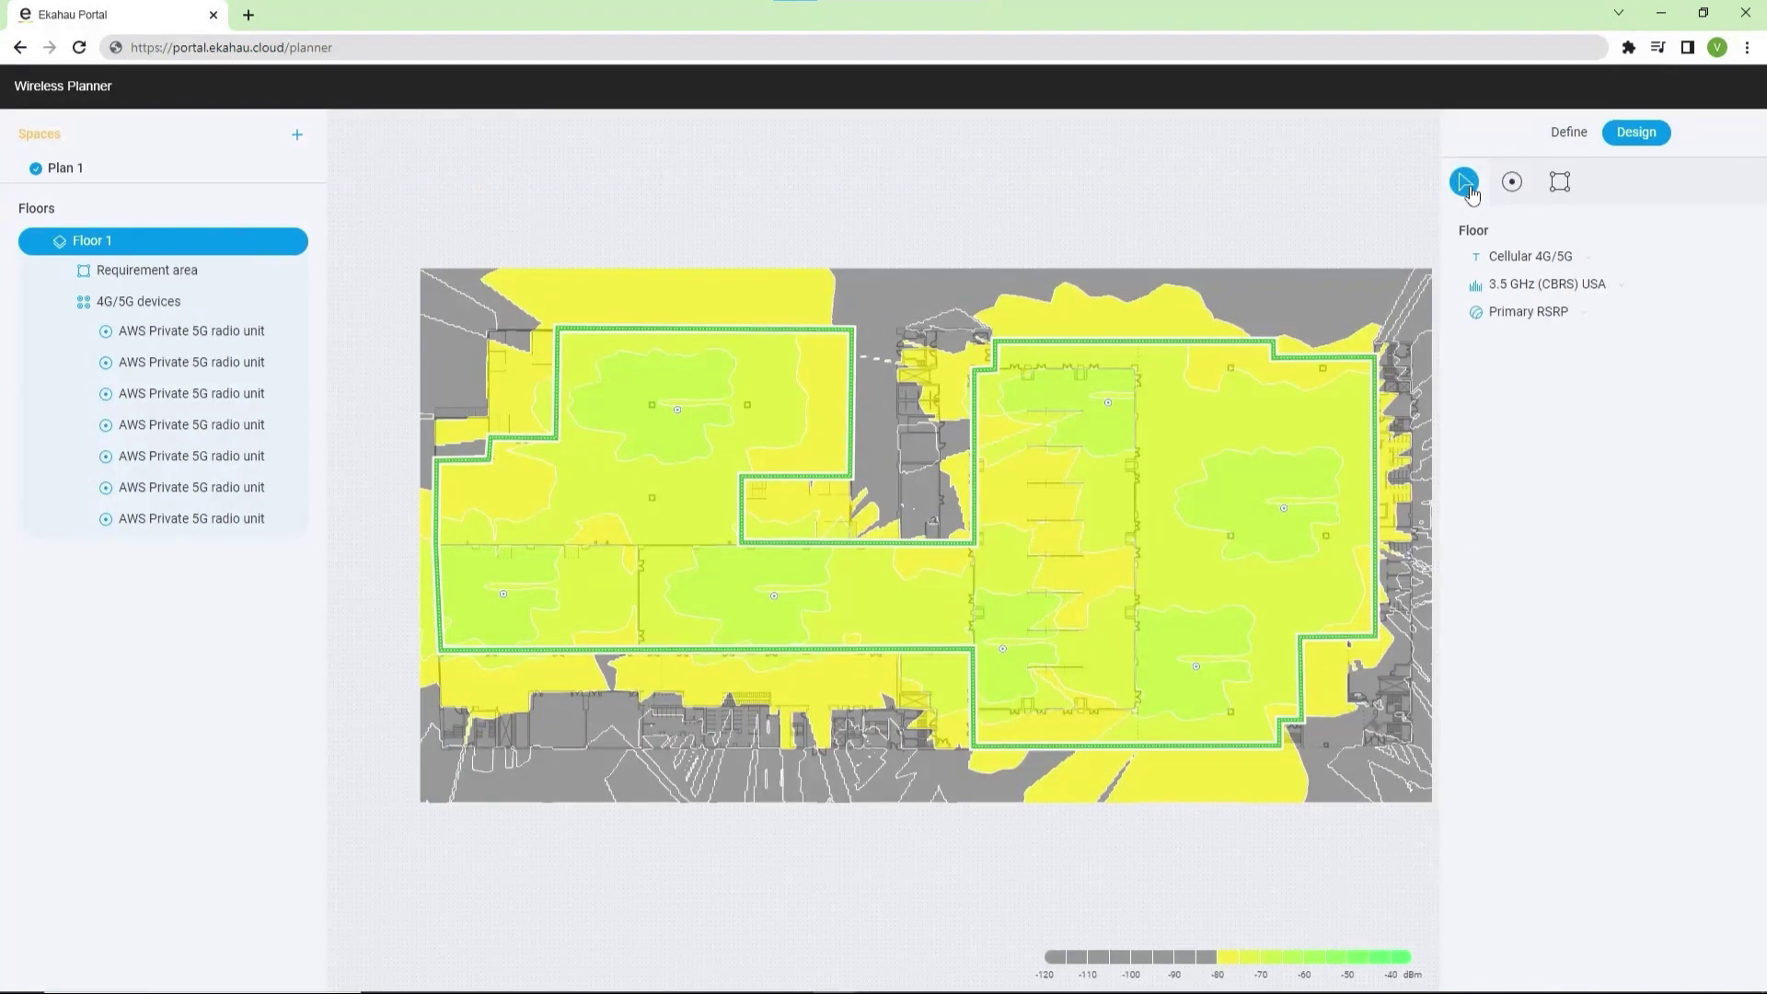
{"action": "left_click", "coordinate": [1559, 318]}
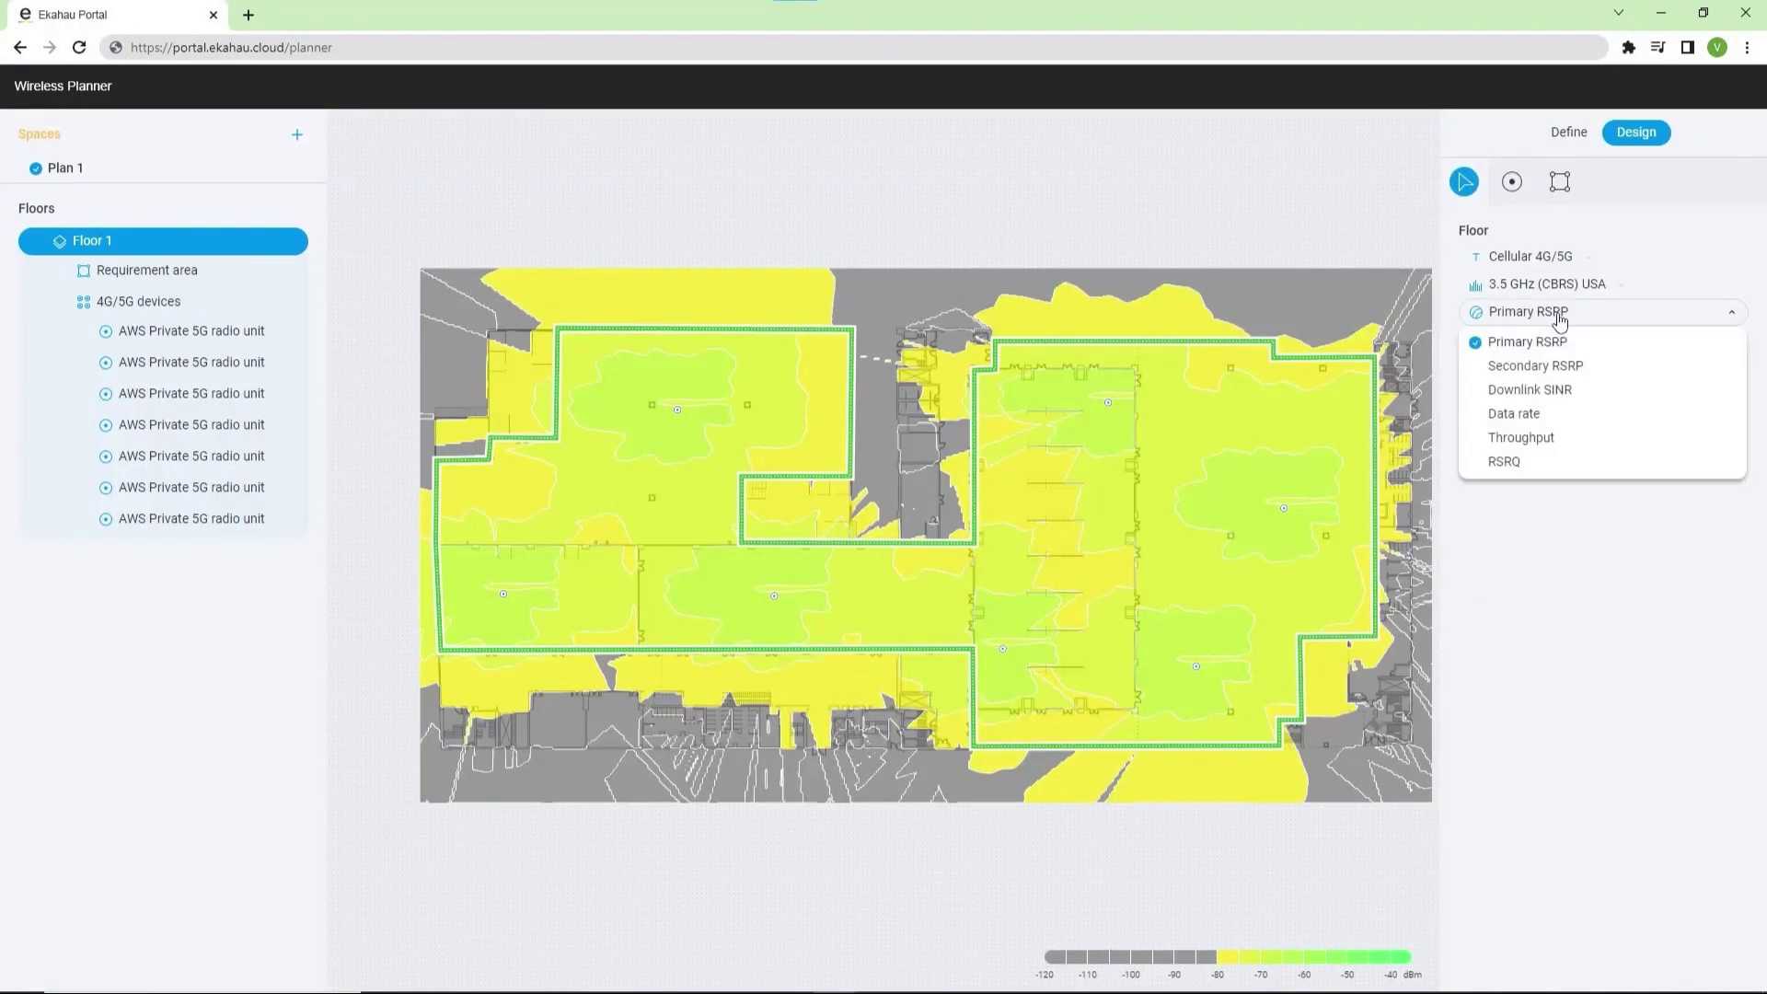
{"action": "left_click", "coordinate": [1543, 397]}
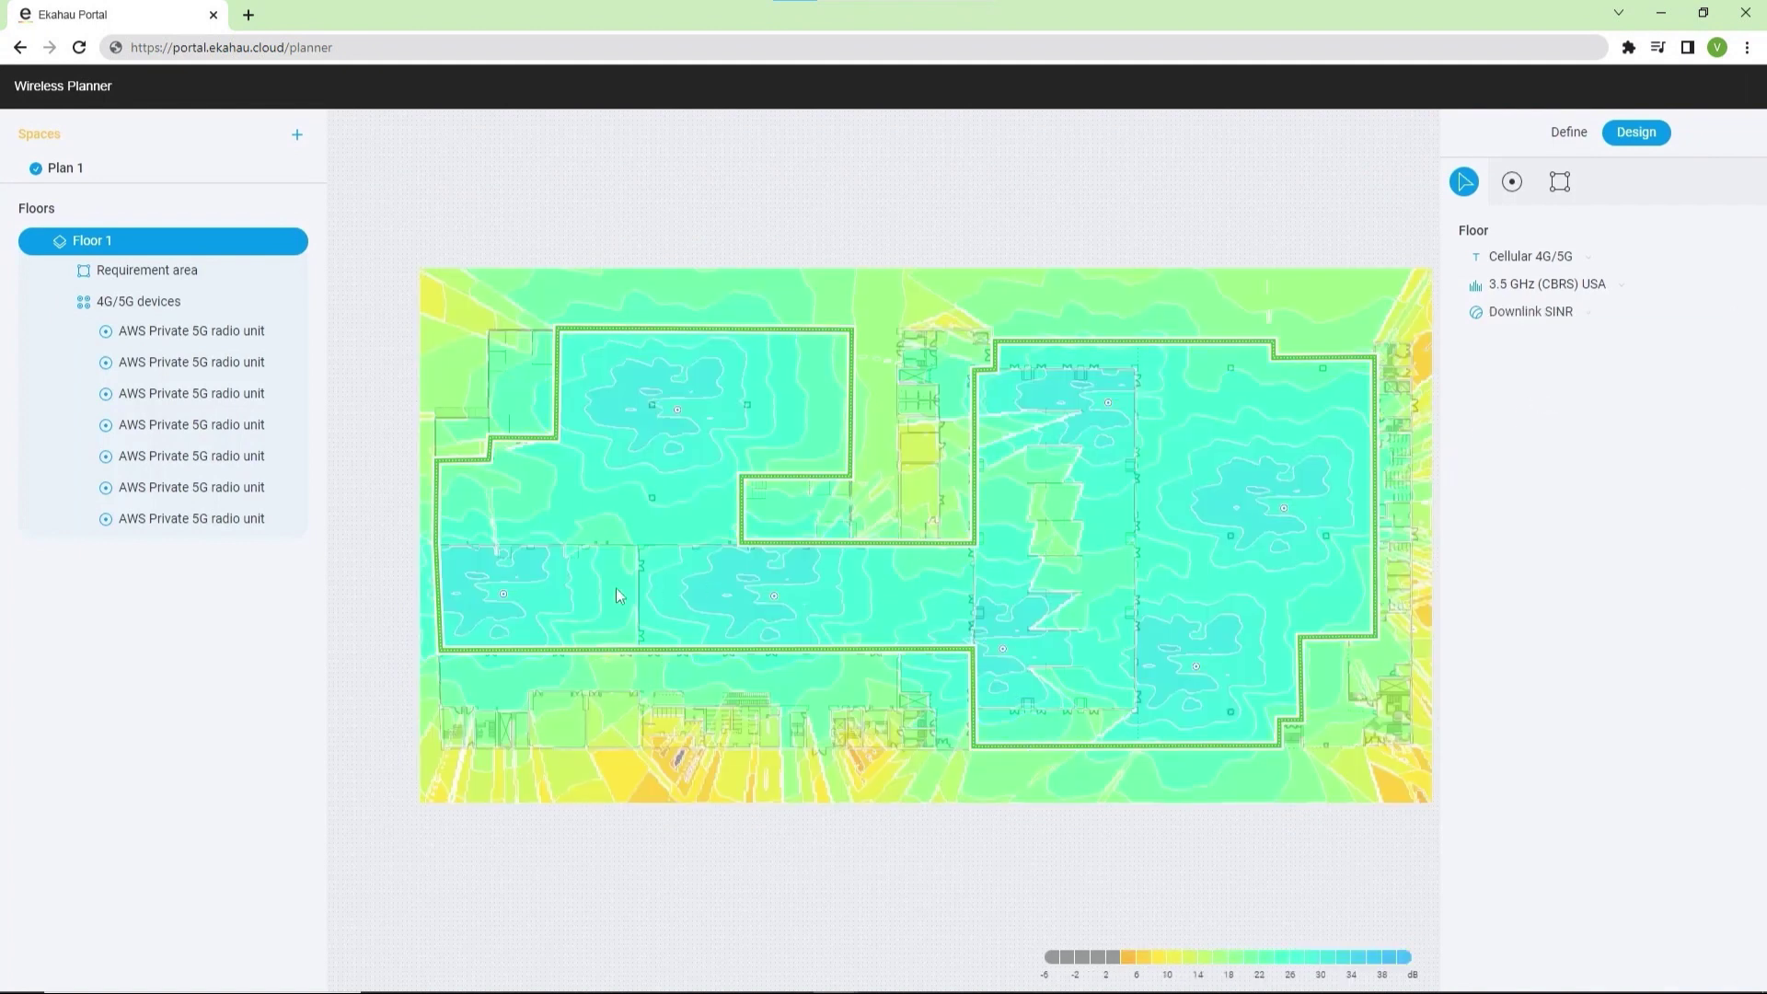
{"action": "scroll", "coordinate": [616, 595], "scroll_direction": "up", "scroll_amount": 3}
{"action": "left_click_drag", "start_coordinate": [616, 594], "coordinate": [747, 644]}
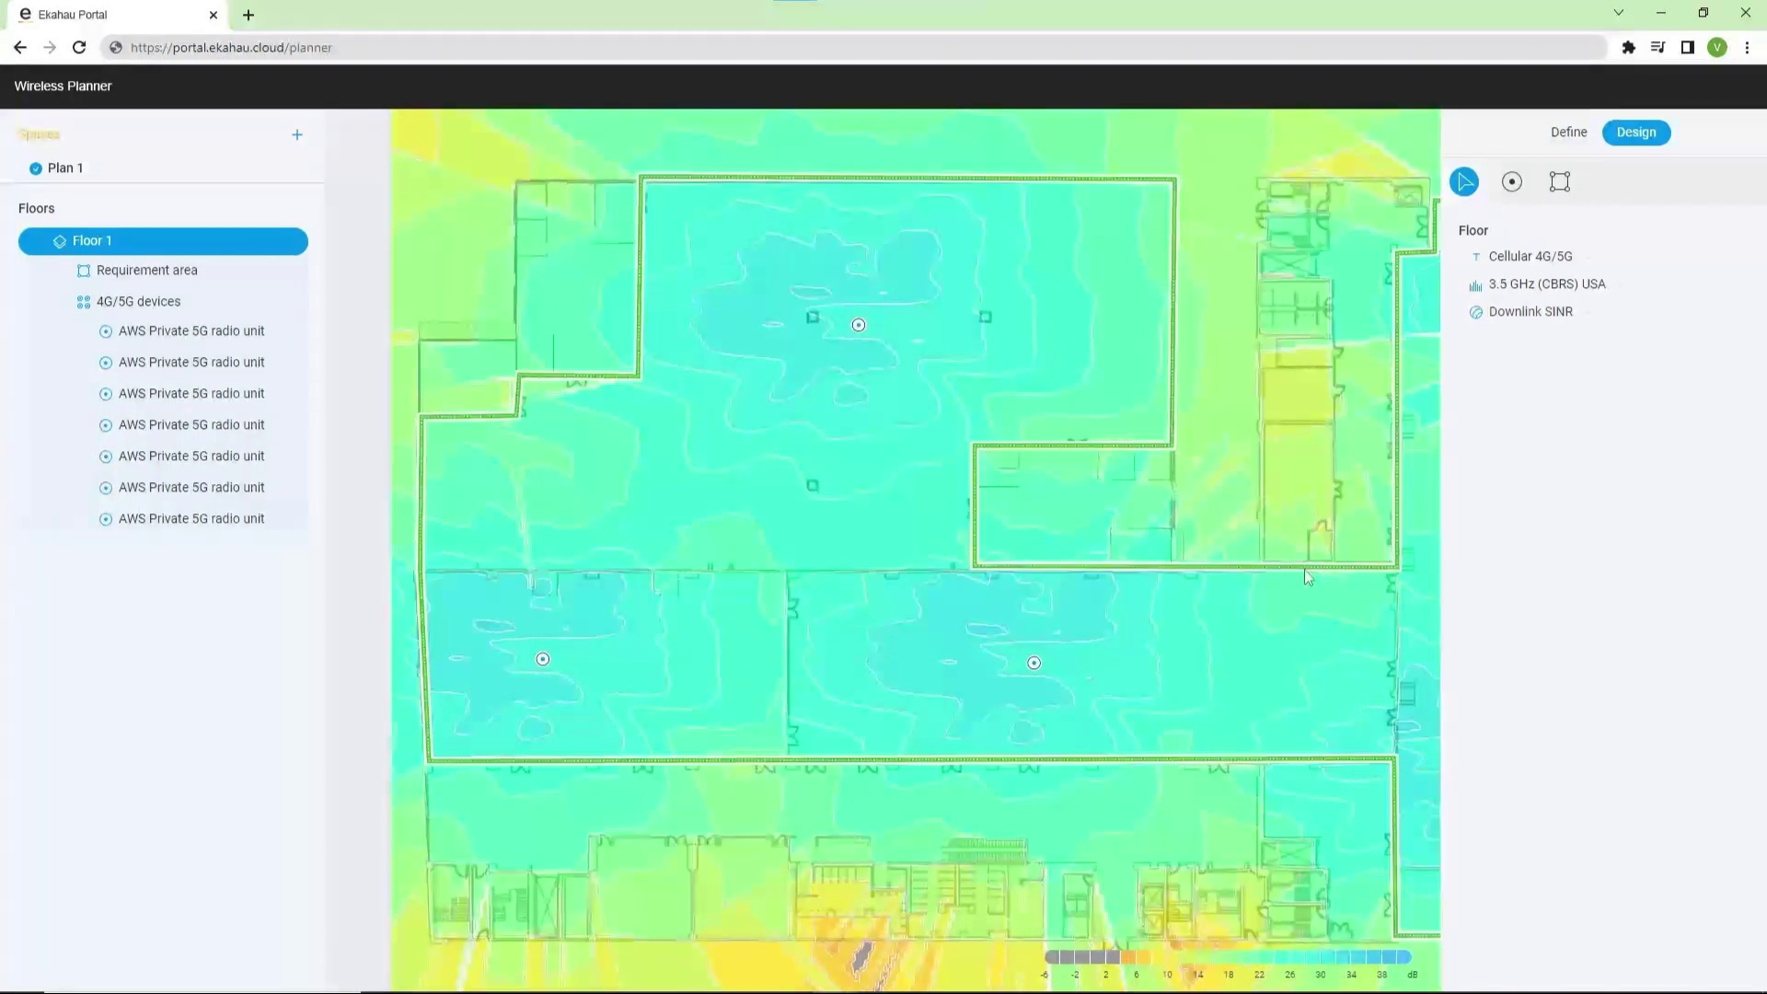
{"action": "left_click_drag", "start_coordinate": [1305, 569], "coordinate": [550, 527]}
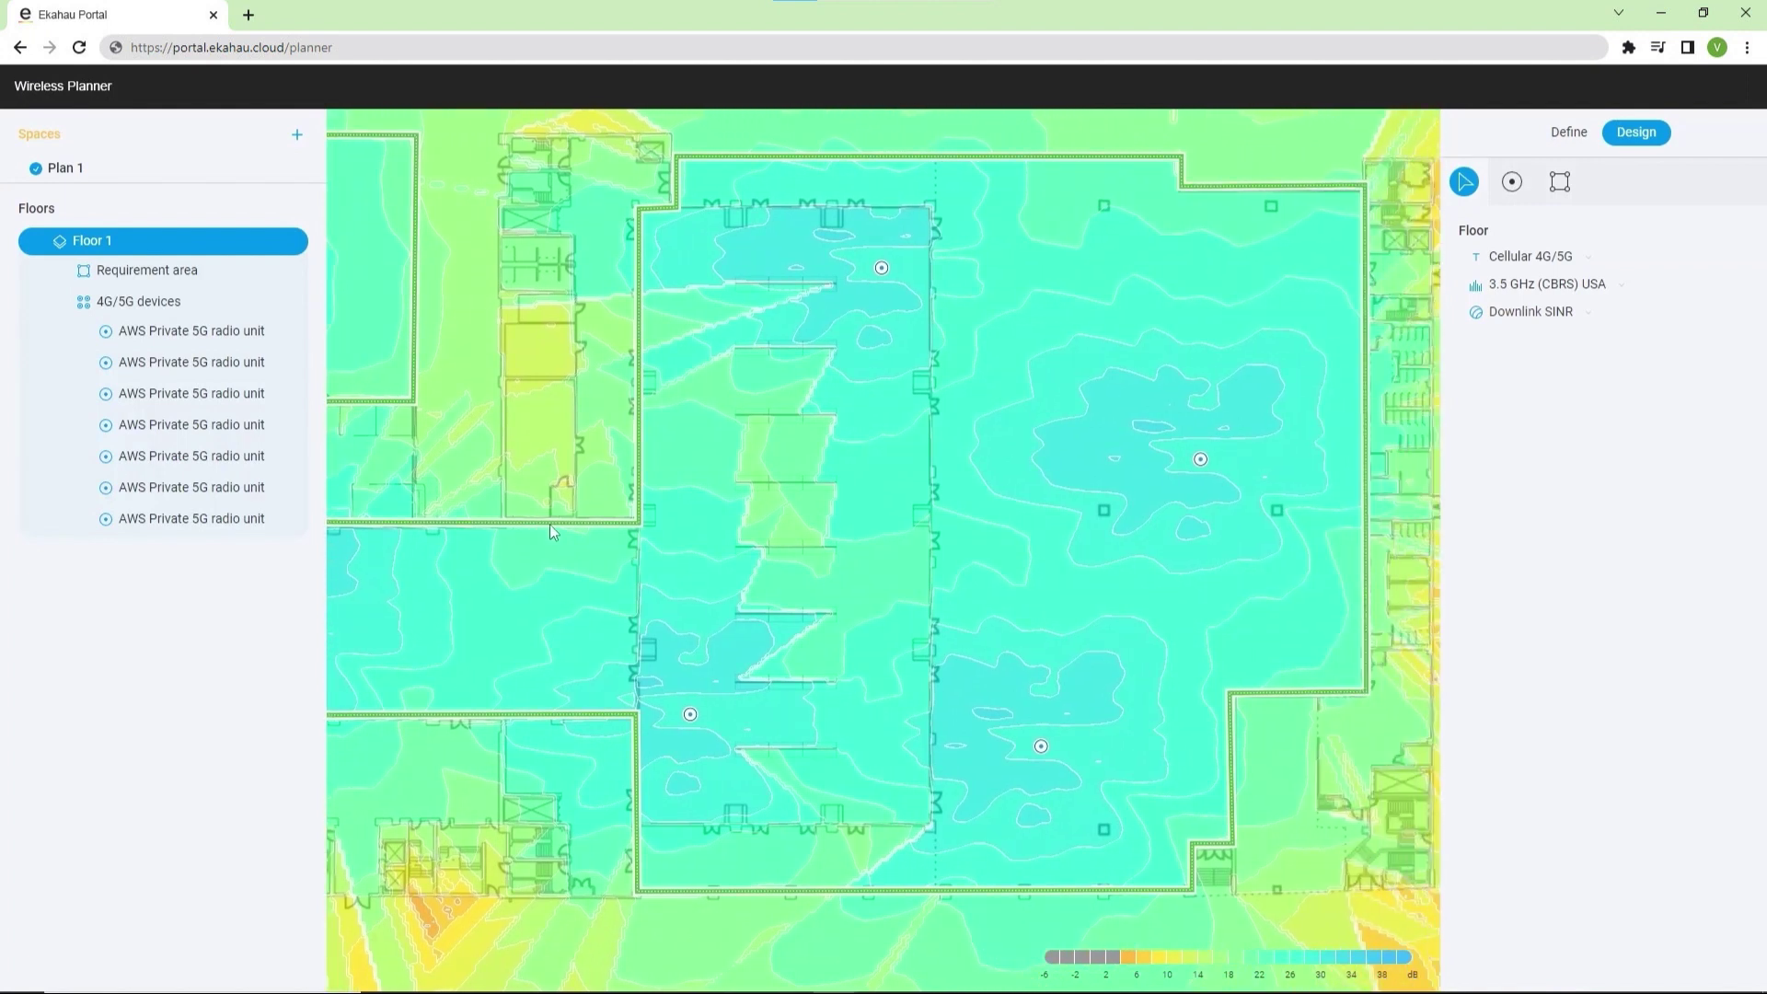
{"action": "left_click_drag", "start_coordinate": [550, 523], "coordinate": [889, 549]}
{"action": "scroll", "coordinate": [815, 539], "scroll_direction": "down", "scroll_amount": 5}
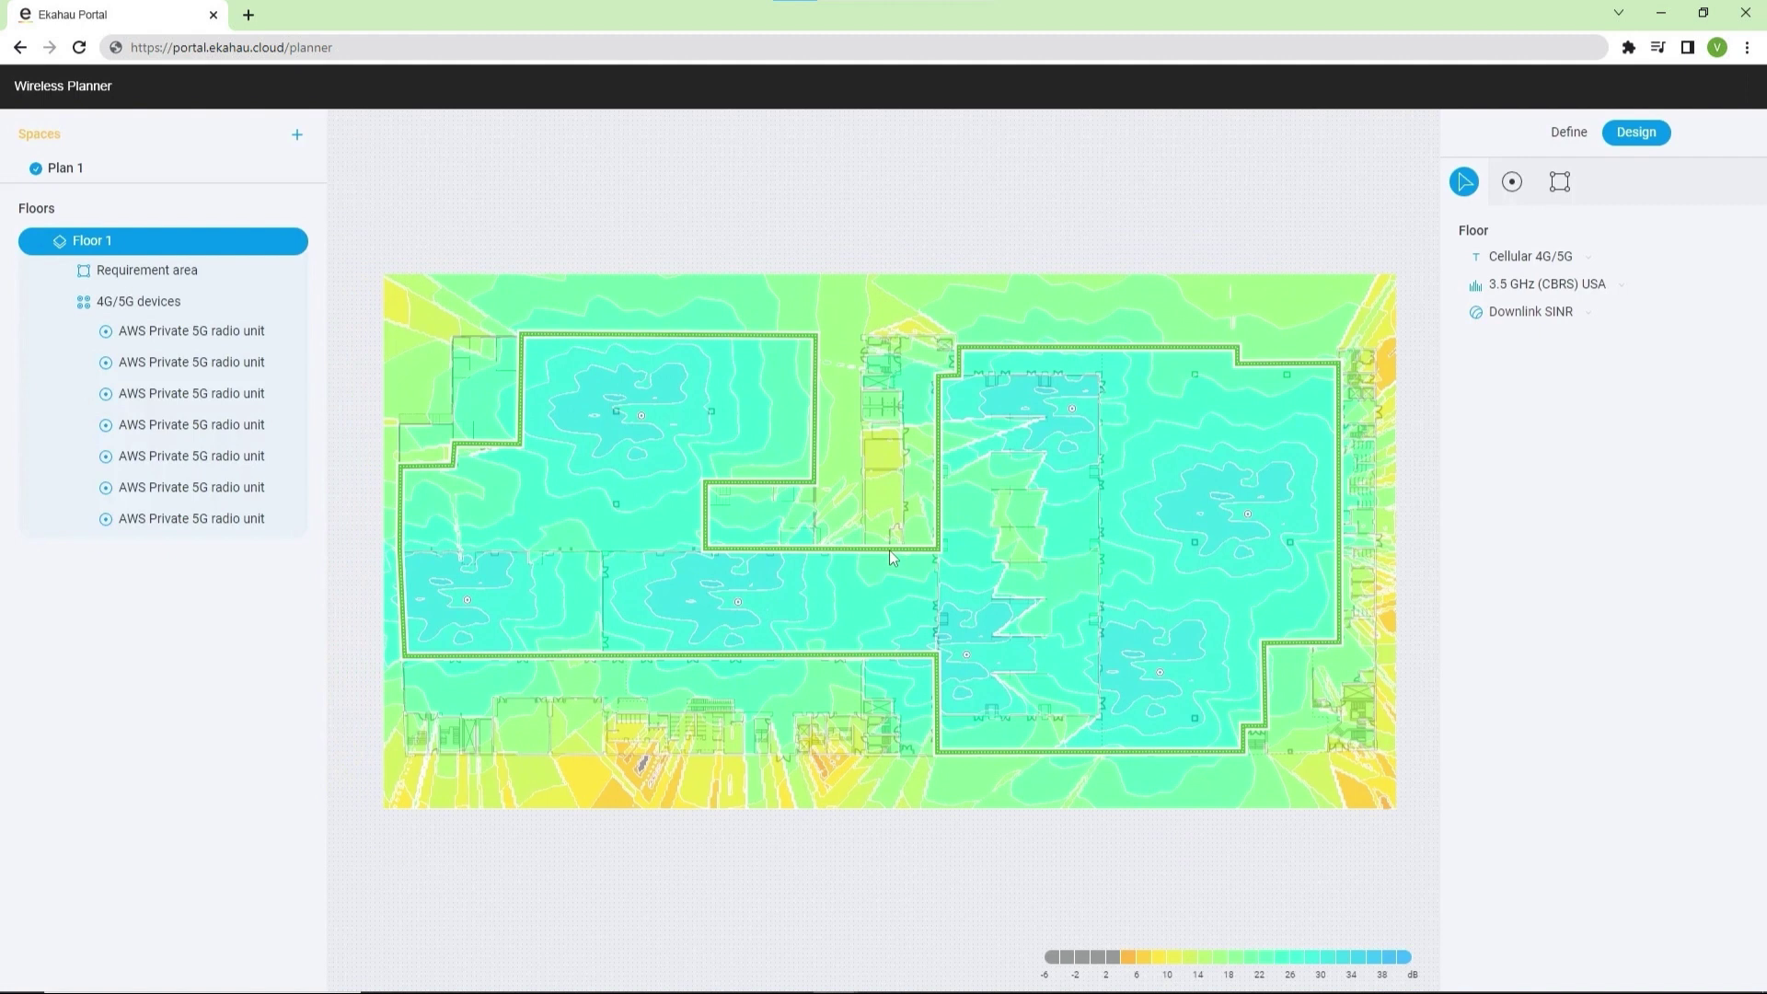
{"action": "left_click", "coordinate": [1598, 322]}
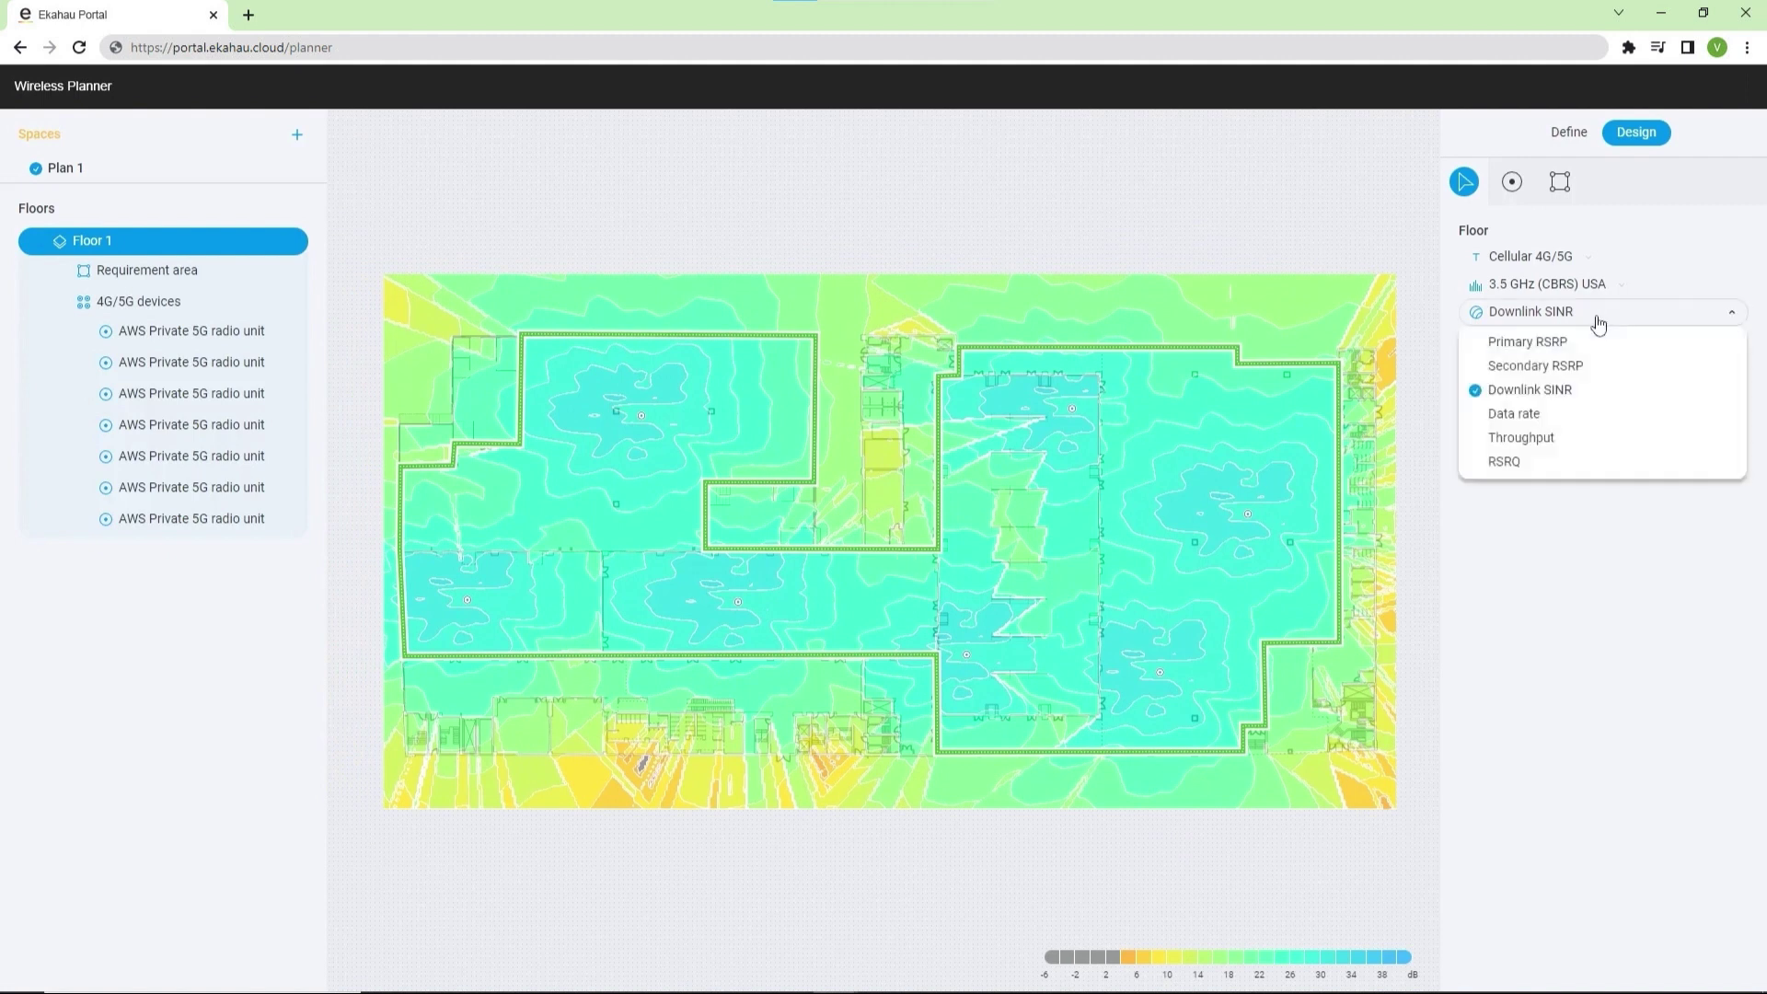
- Switch the Floor 1 heat map to Data rate (0–240 Mb/s) and survey both buildings
{"action": "left_click", "coordinate": [1572, 416]}
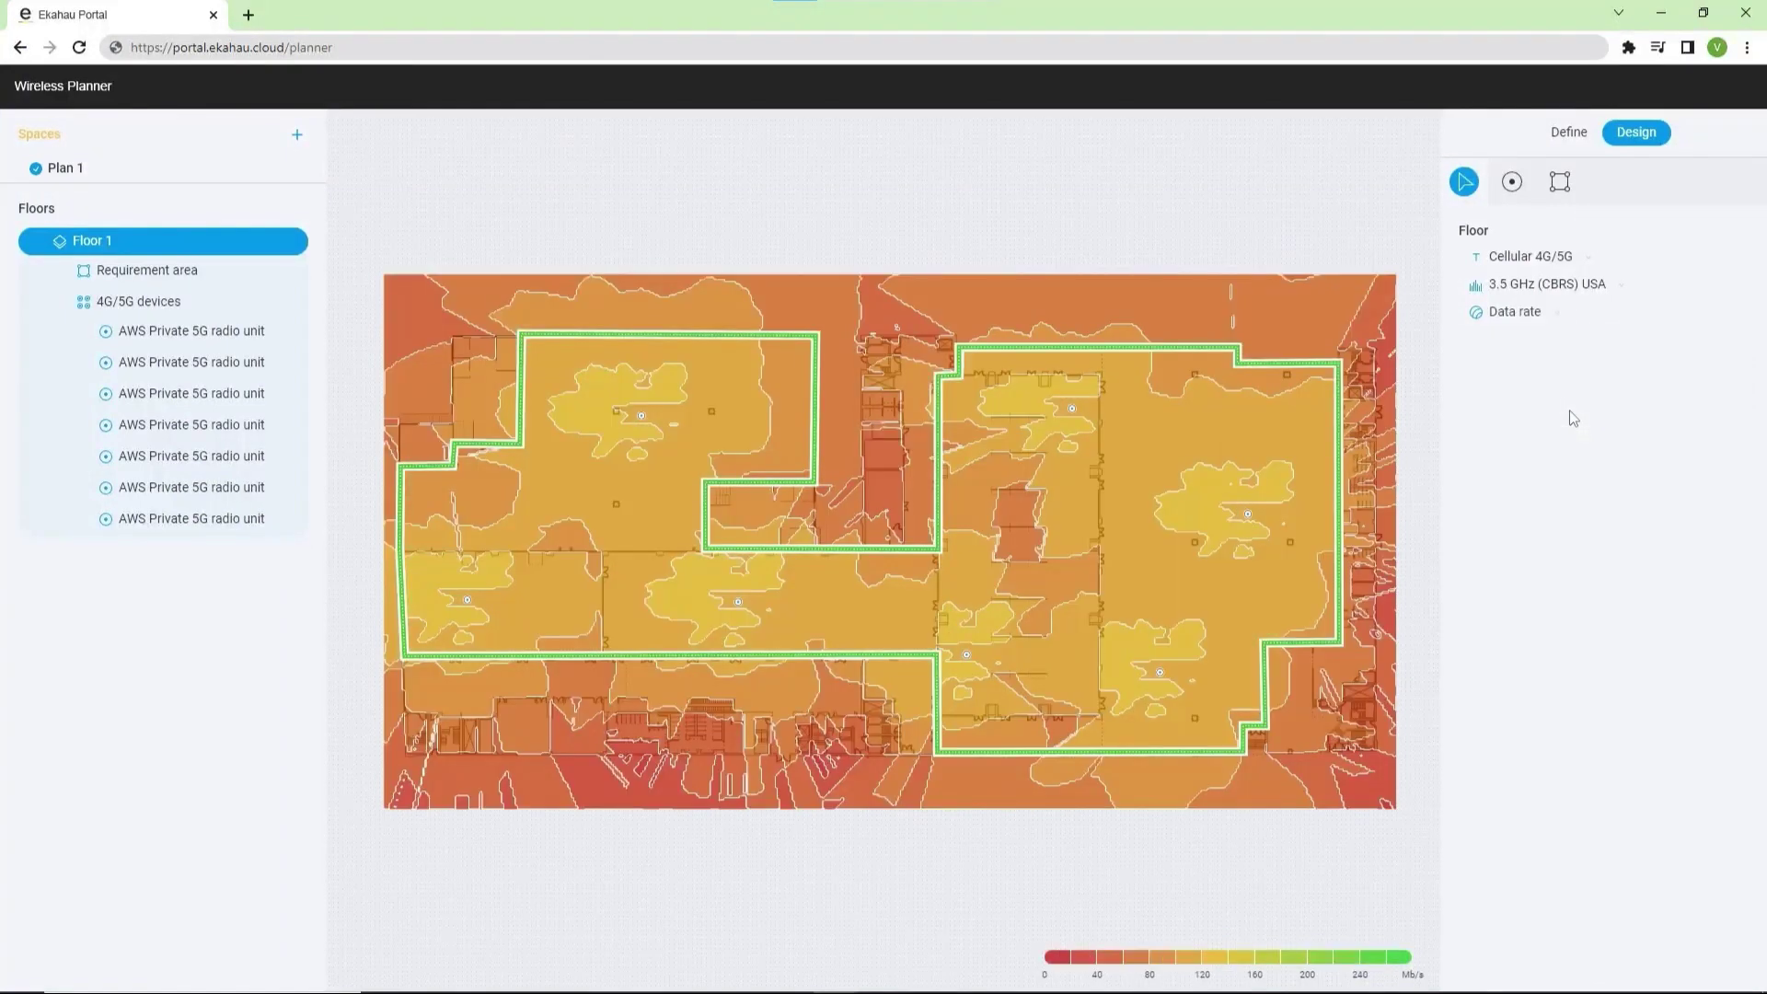
{"action": "left_click_drag", "start_coordinate": [886, 464], "coordinate": [900, 471]}
{"action": "scroll", "coordinate": [528, 521], "scroll_direction": "up", "scroll_amount": 2}
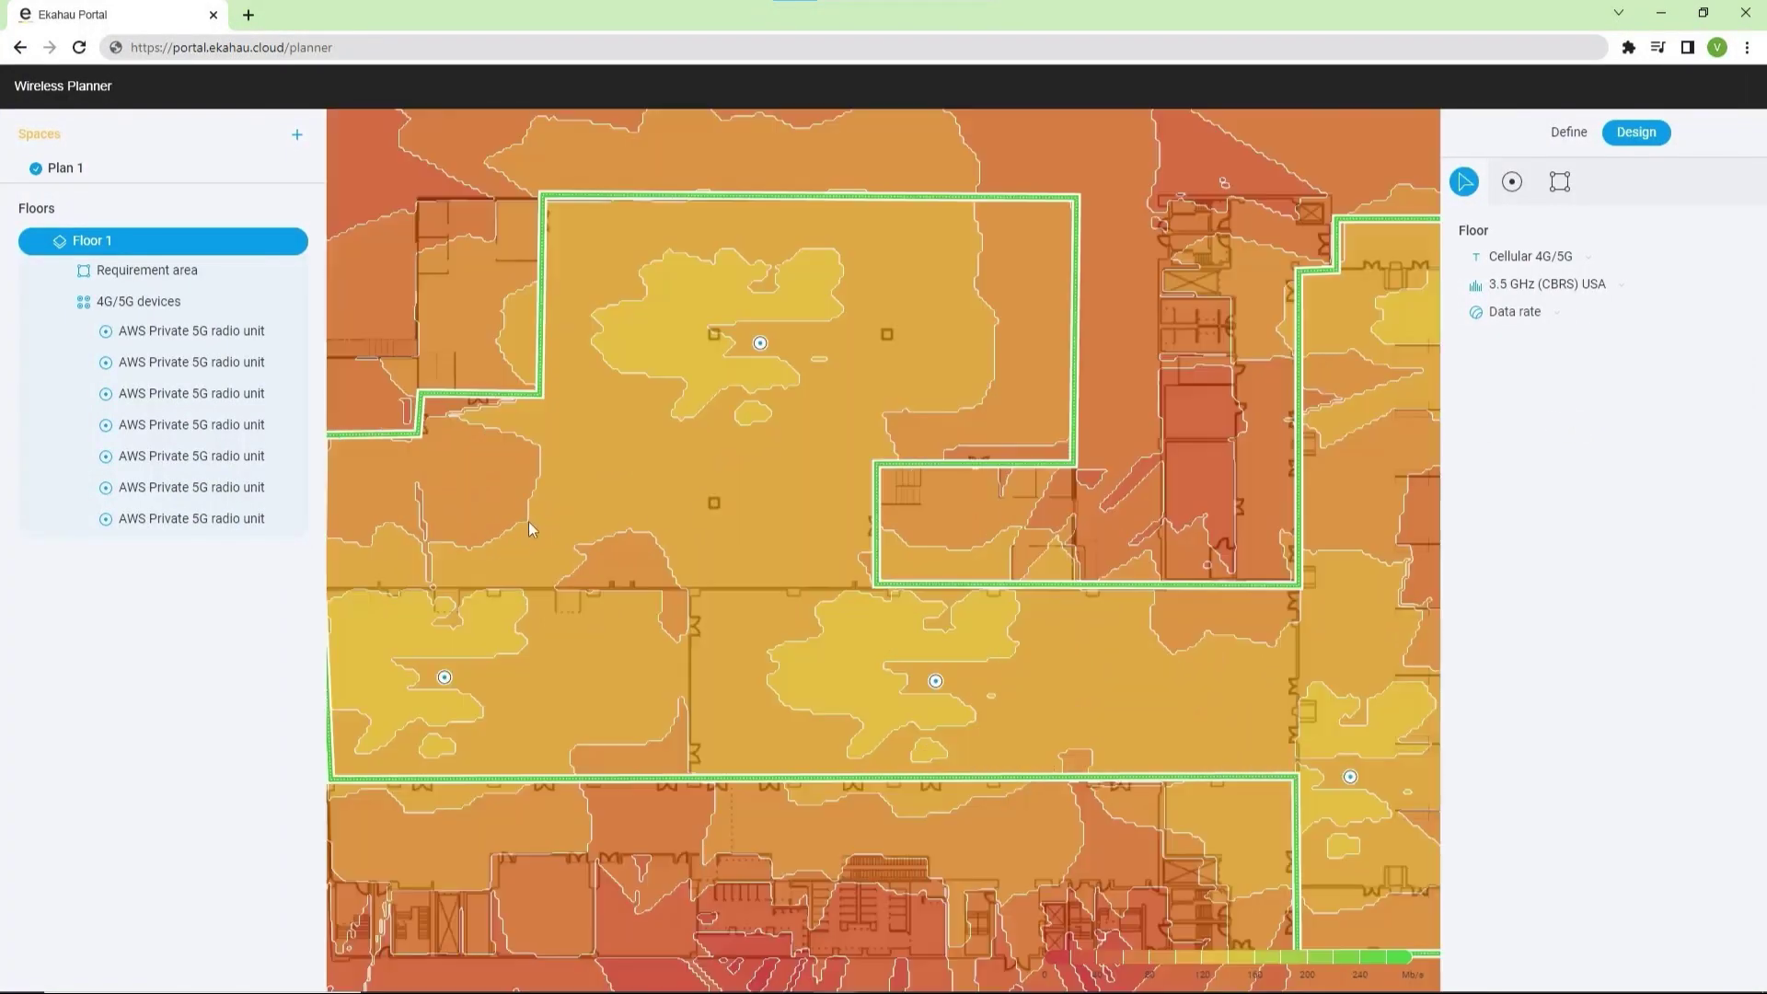
{"action": "scroll", "coordinate": [629, 538], "scroll_direction": "up", "scroll_amount": 2}
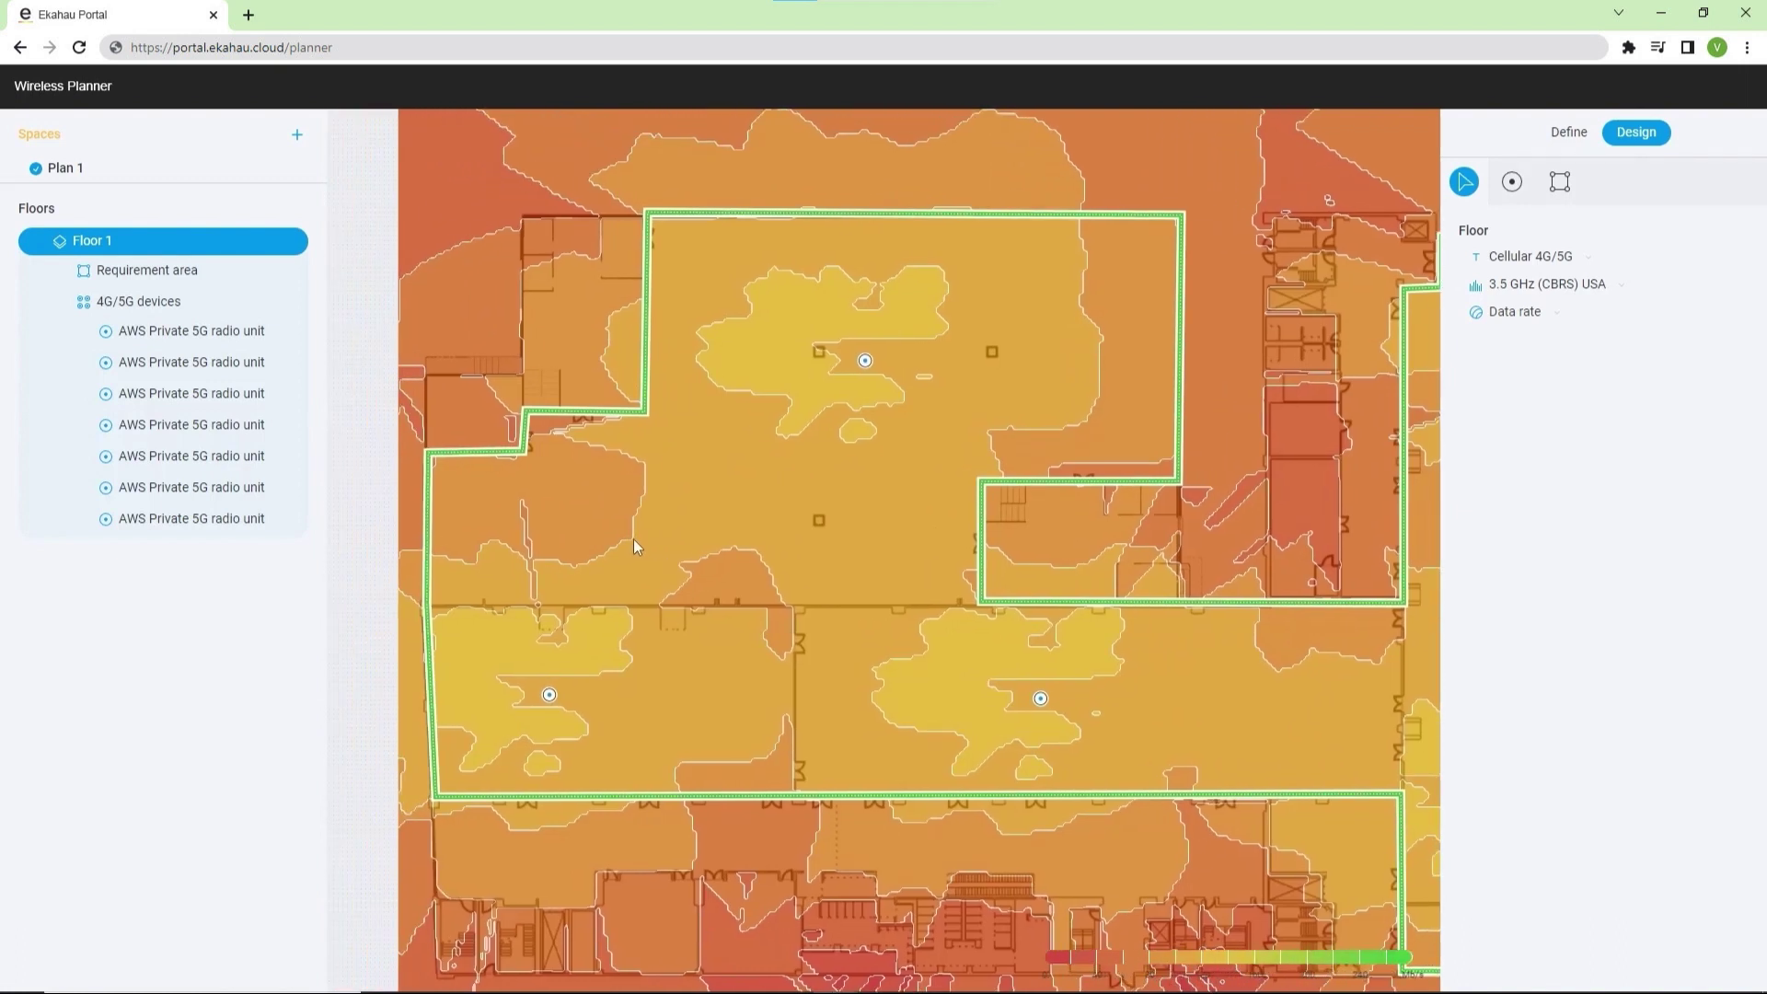
{"action": "left_click_drag", "start_coordinate": [634, 544], "coordinate": [448, 533]}
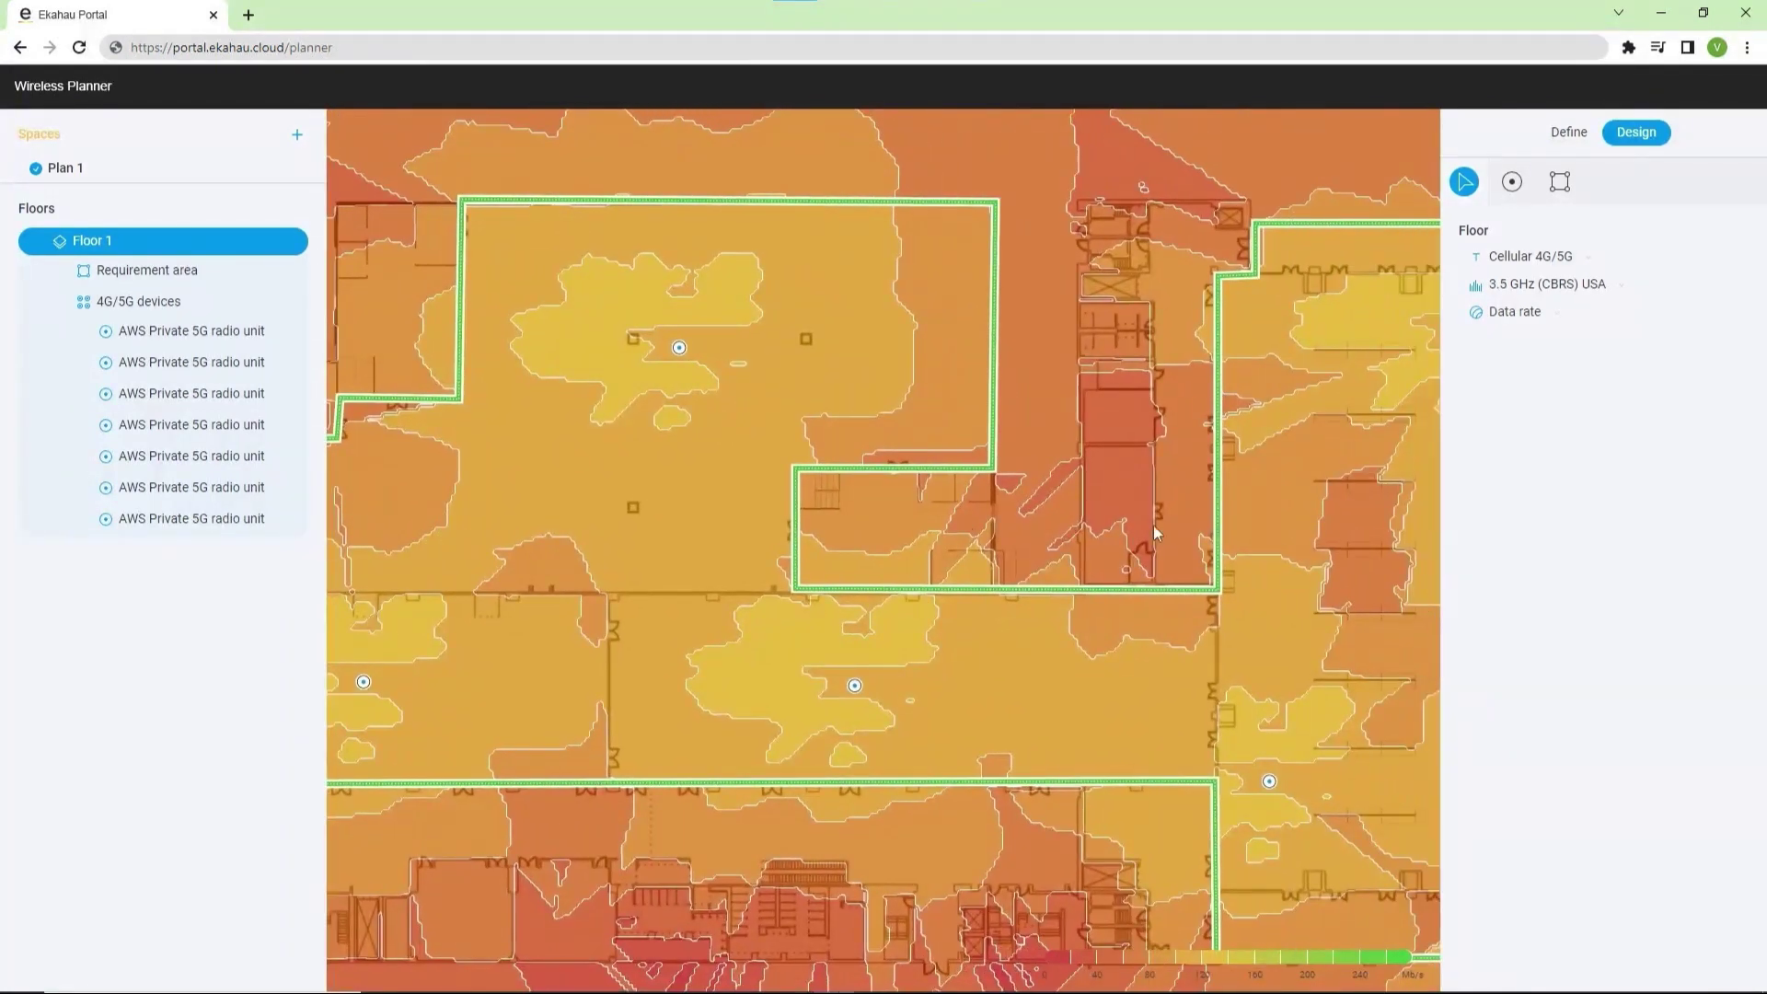
{"action": "left_click_drag", "start_coordinate": [1277, 525], "coordinate": [660, 455]}
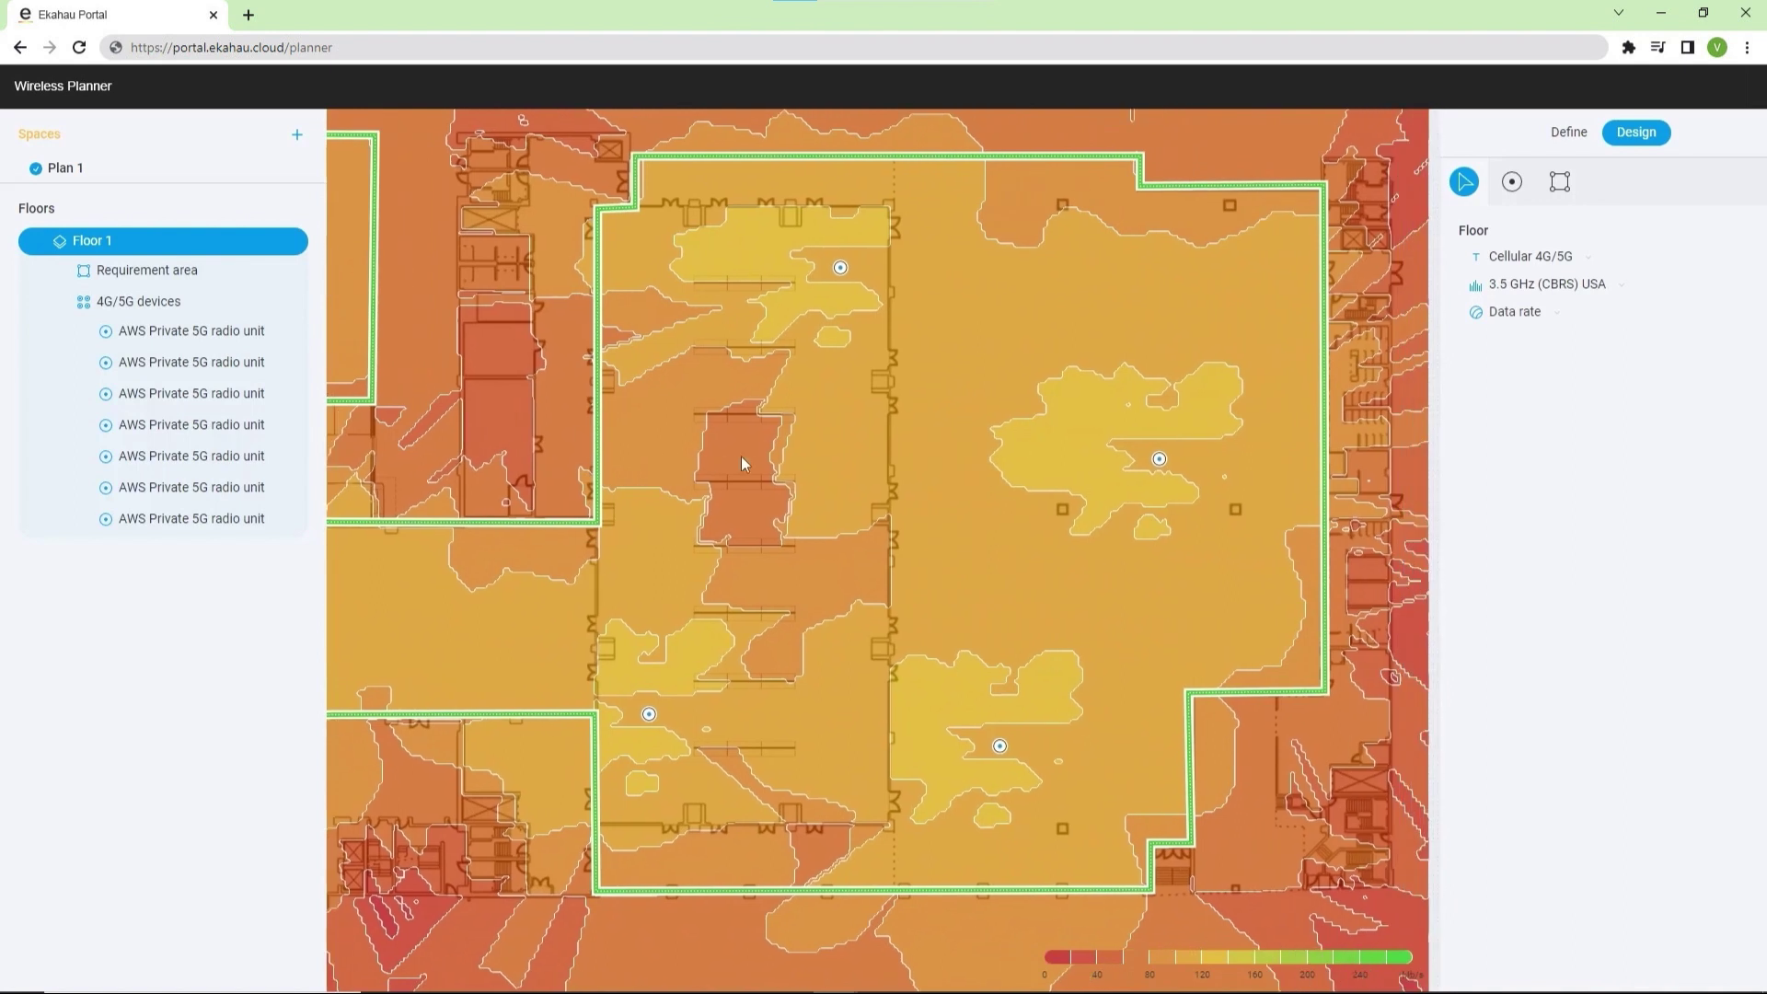
{"action": "scroll", "coordinate": [747, 456], "scroll_direction": "down", "scroll_amount": 3}
{"action": "left_click_drag", "start_coordinate": [965, 459], "coordinate": [1039, 517]}
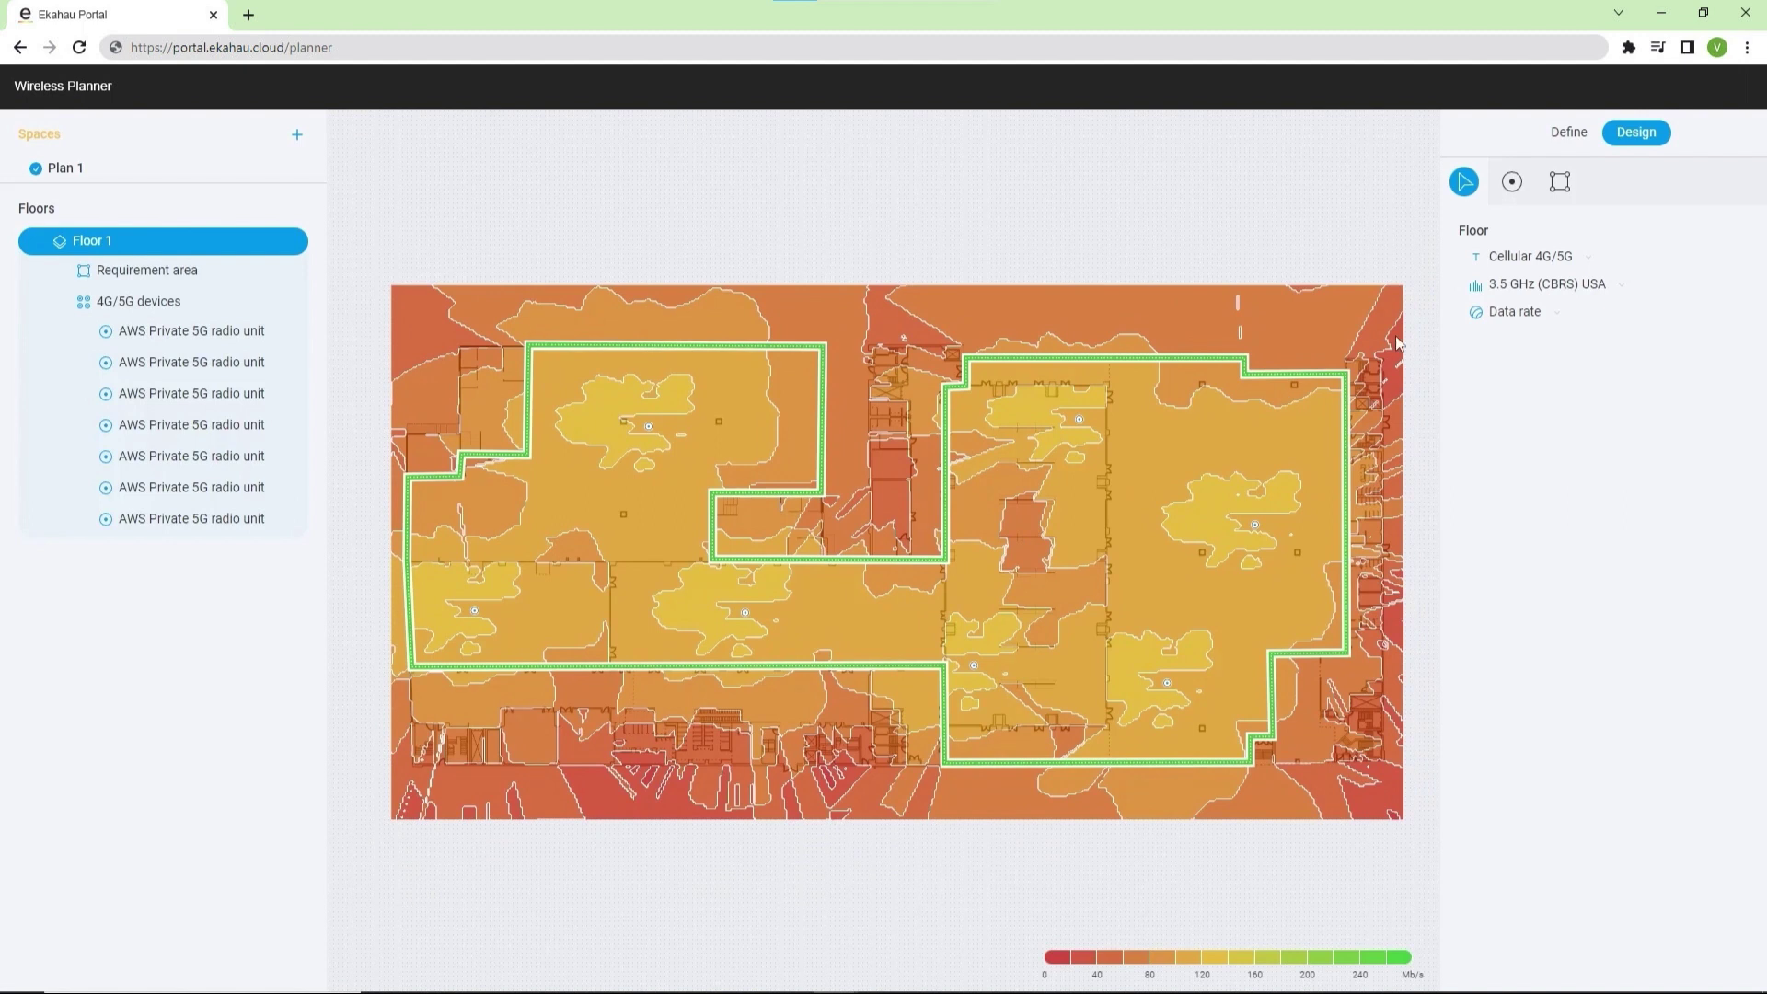
- Select the requirement area to show its targets, then set the heat map to Primary RSRP
{"action": "left_click", "coordinate": [249, 275]}
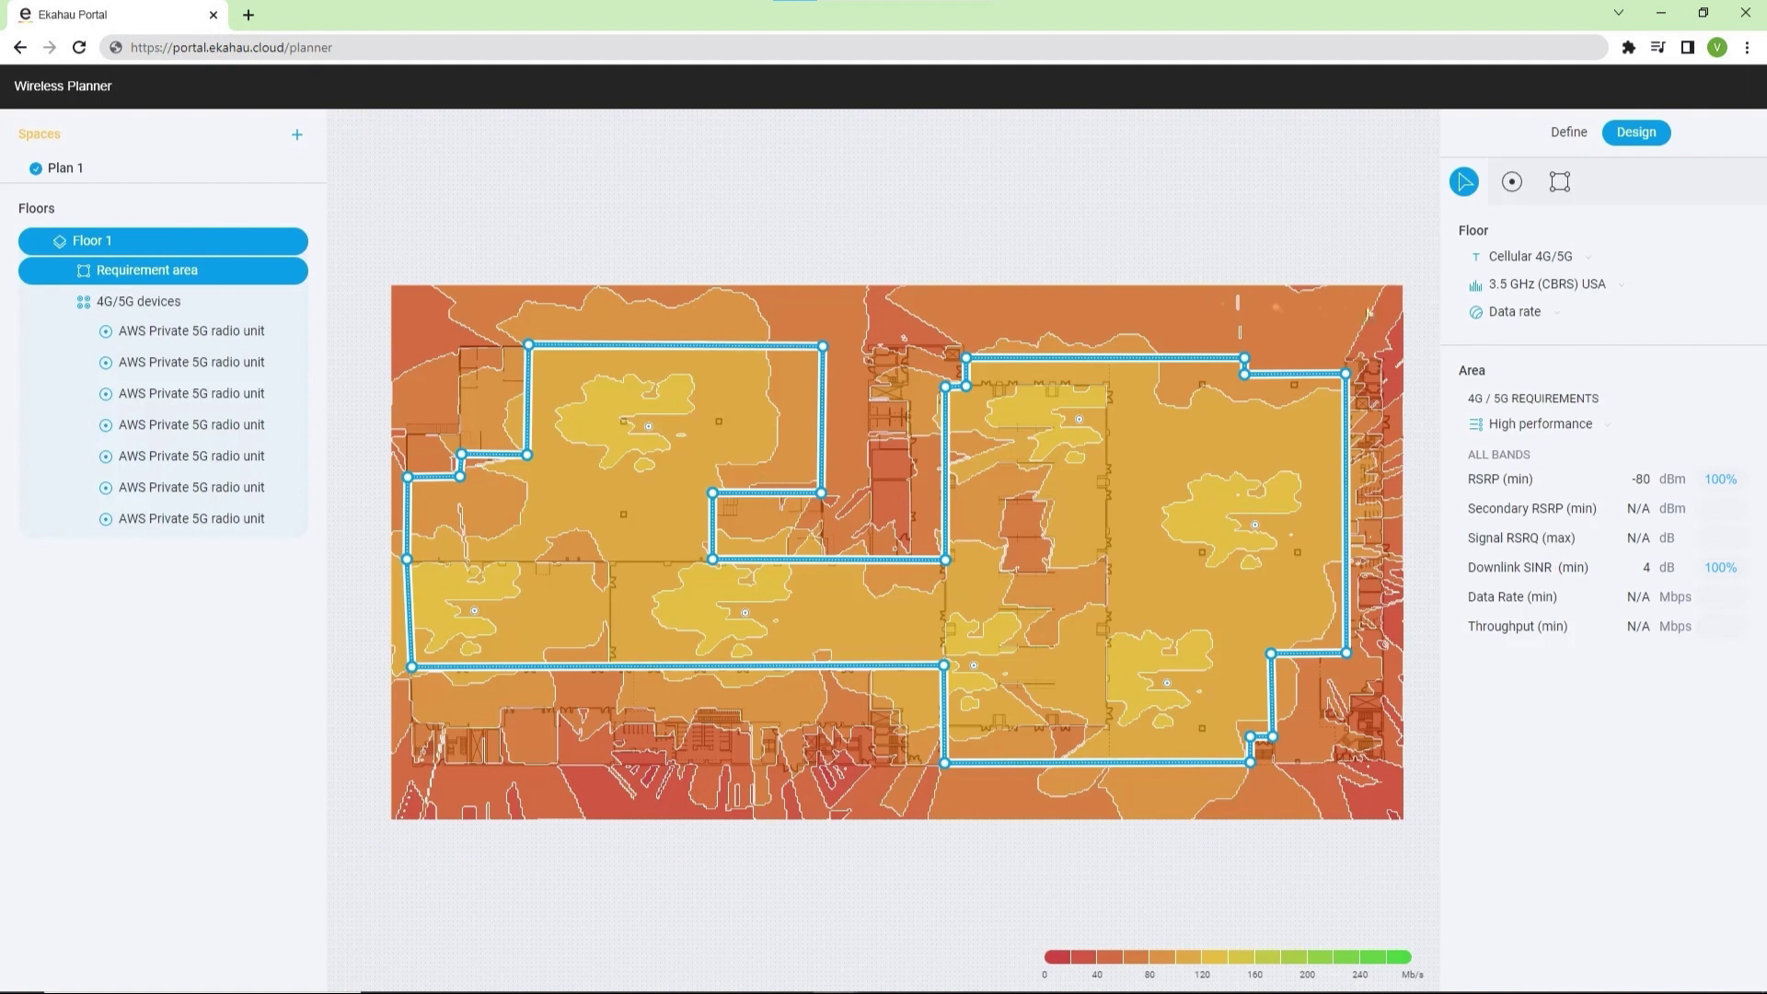
{"action": "left_click", "coordinate": [1478, 316]}
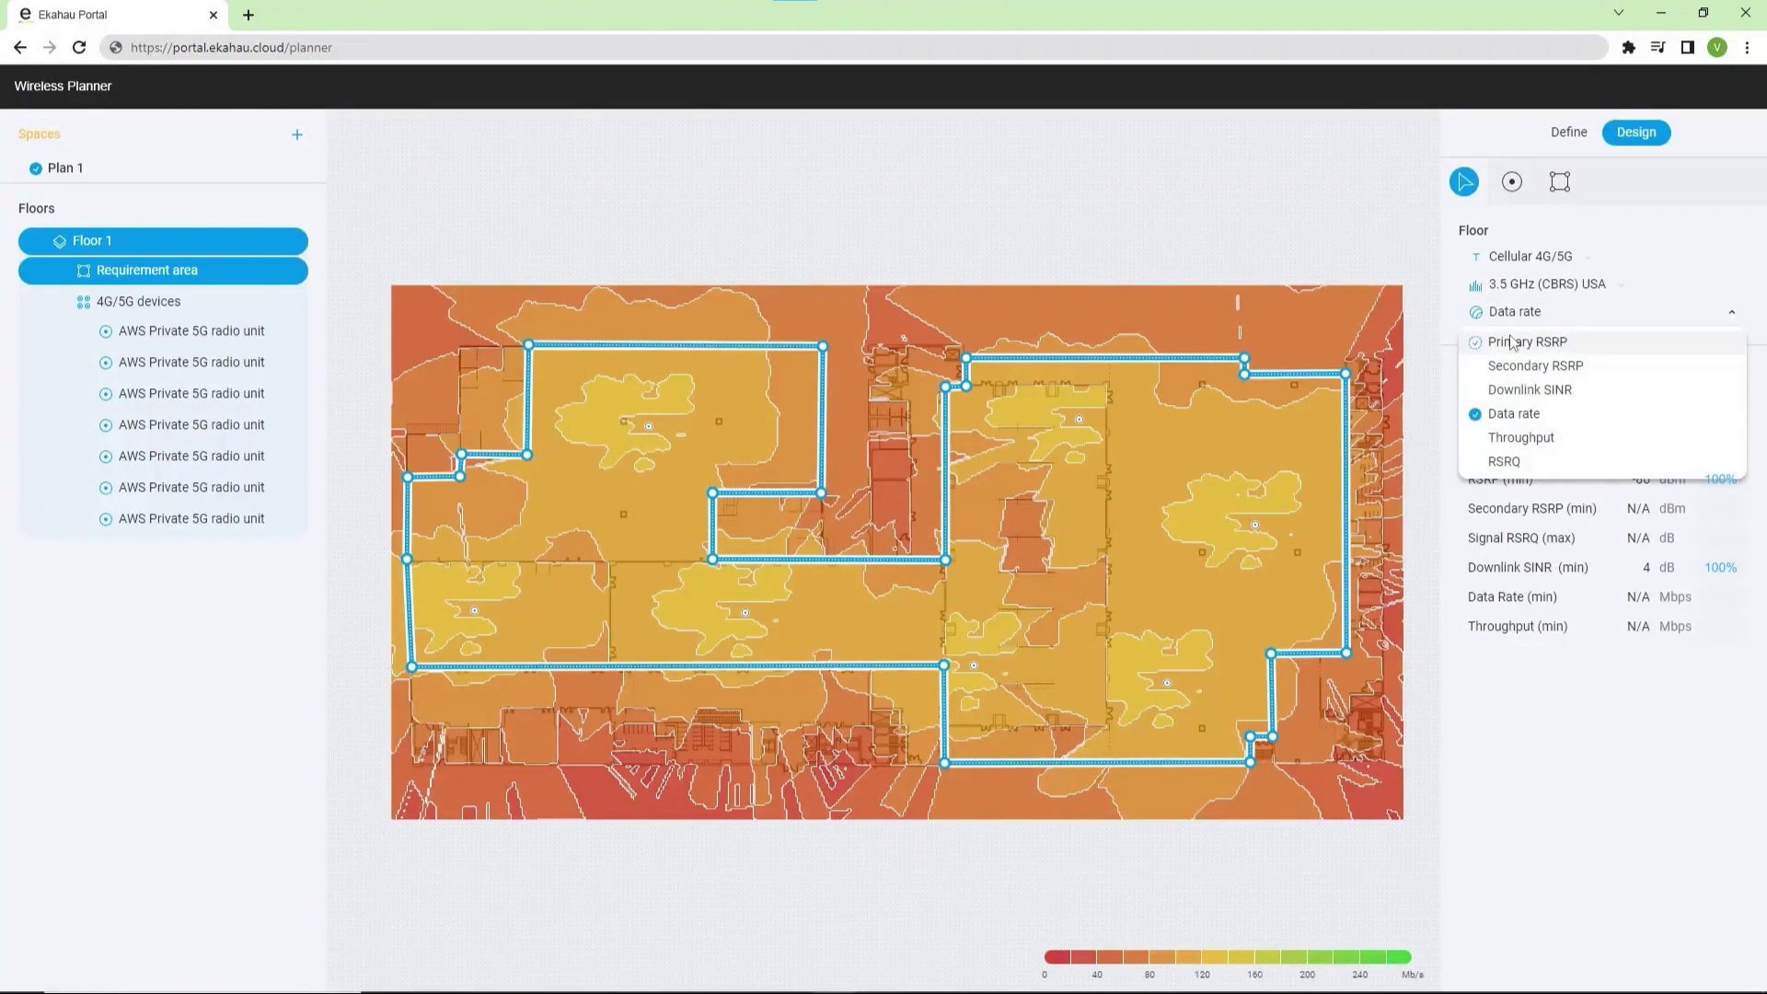
{"action": "left_click", "coordinate": [1512, 342]}
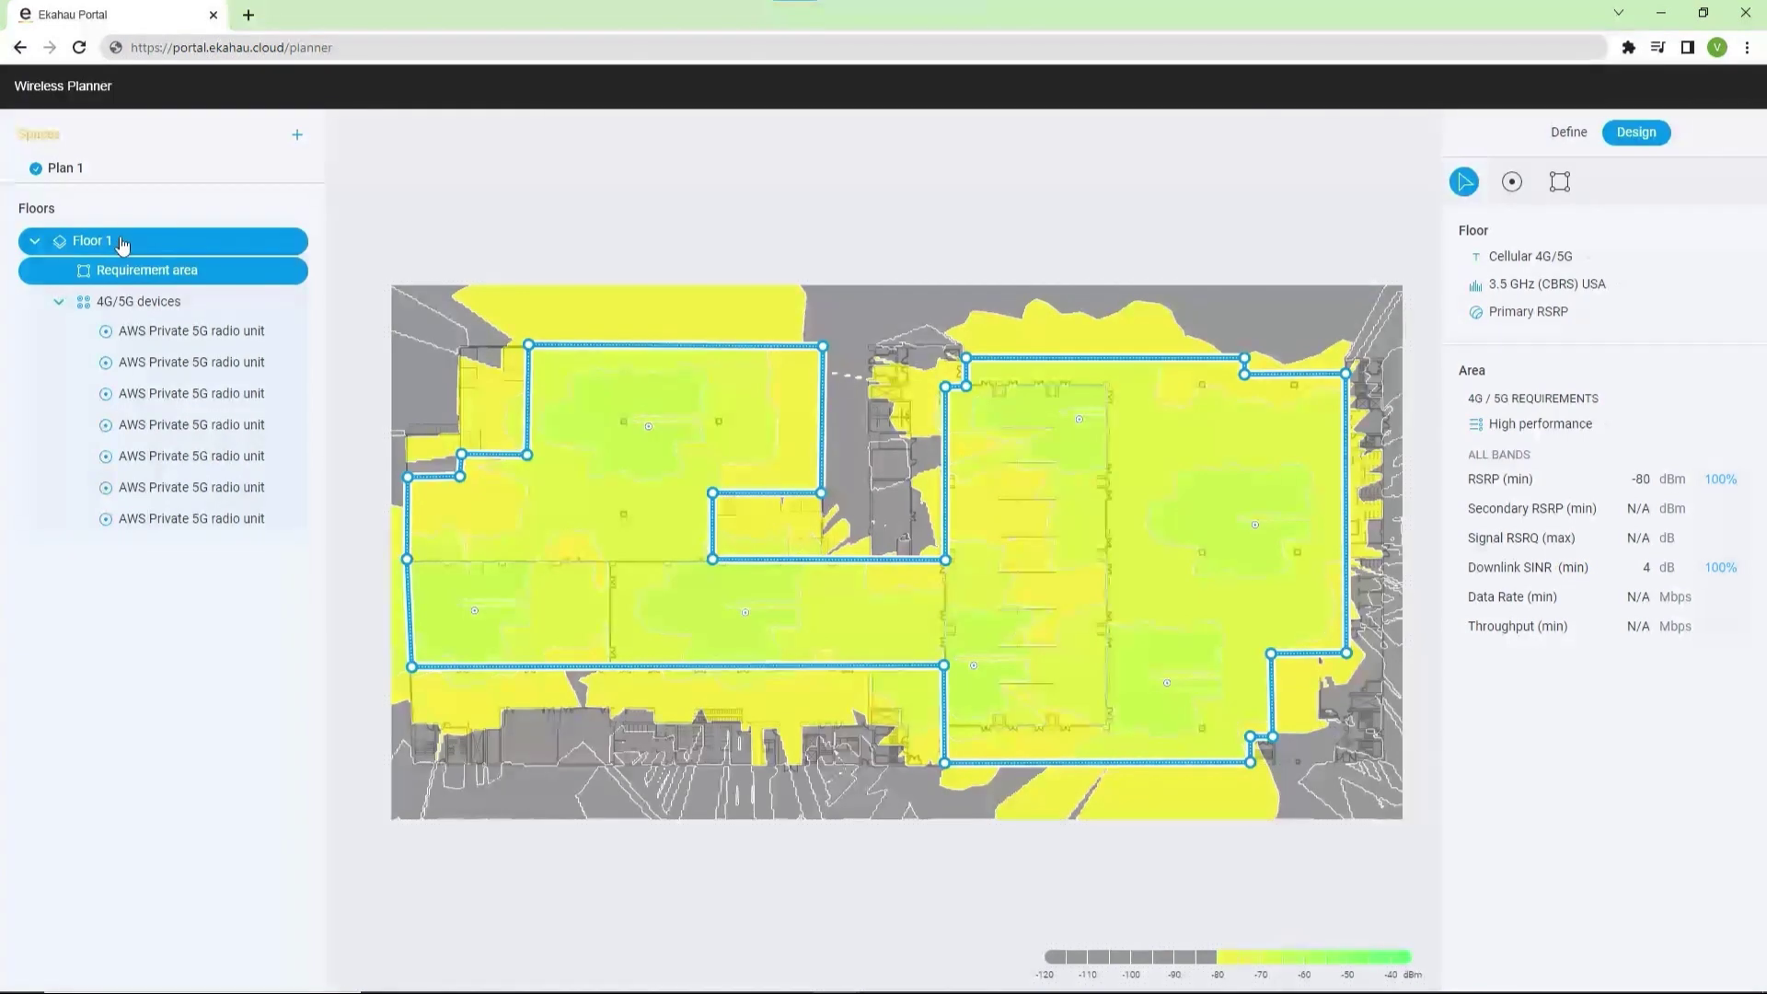
- Open Floor 1's bill of materials: 7 radio units, 19 accessories, 2 network devices
{"action": "left_click", "coordinate": [122, 243]}
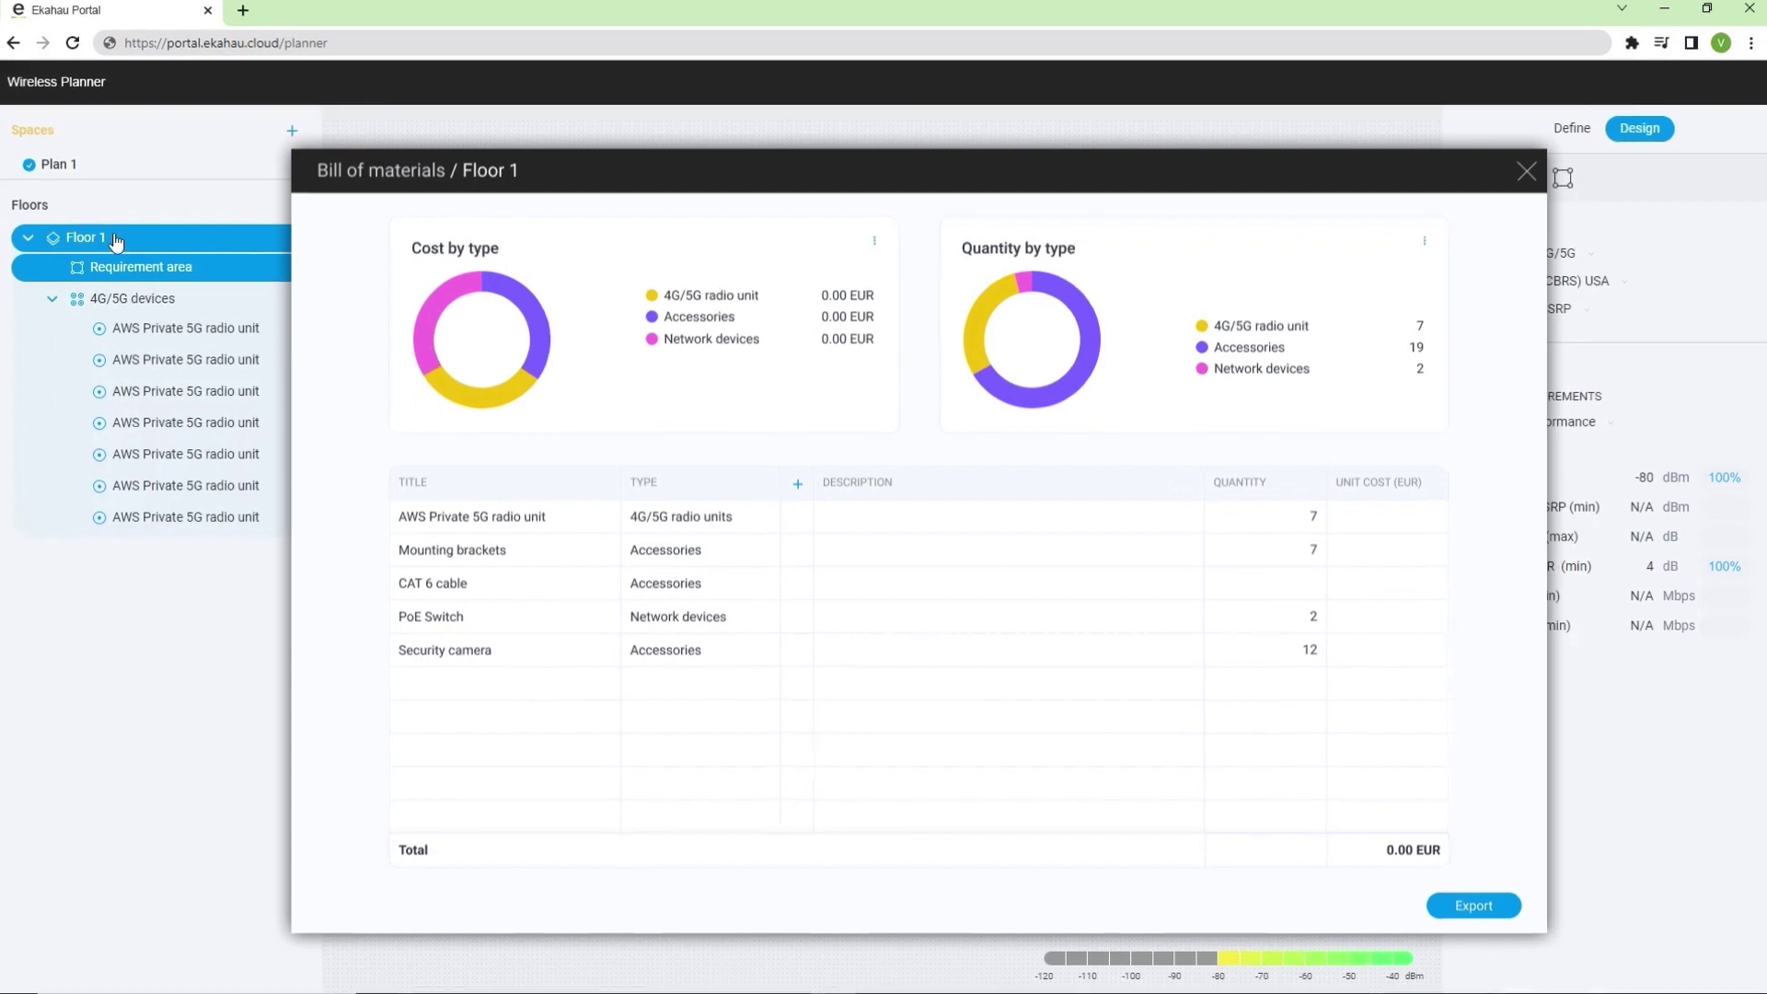